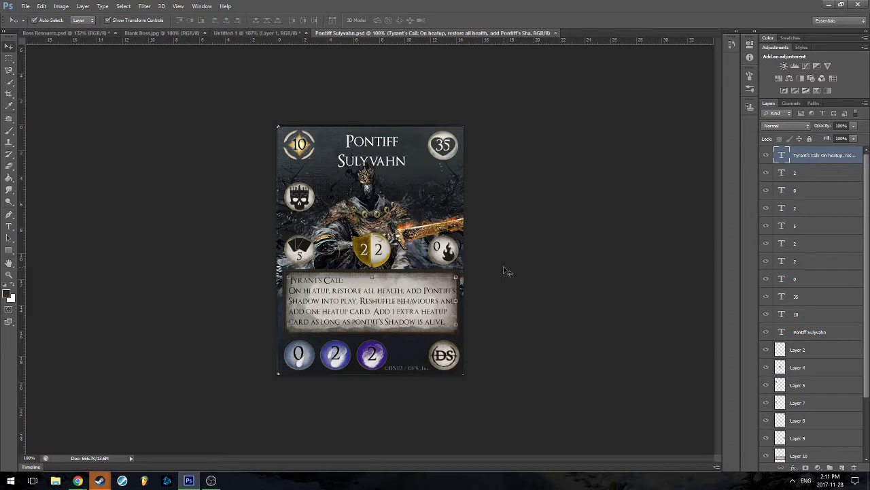
# Look through the layer stack of the finished Pontiff Sulyvahn card.
pyautogui.scroll(-1, 843, 231)
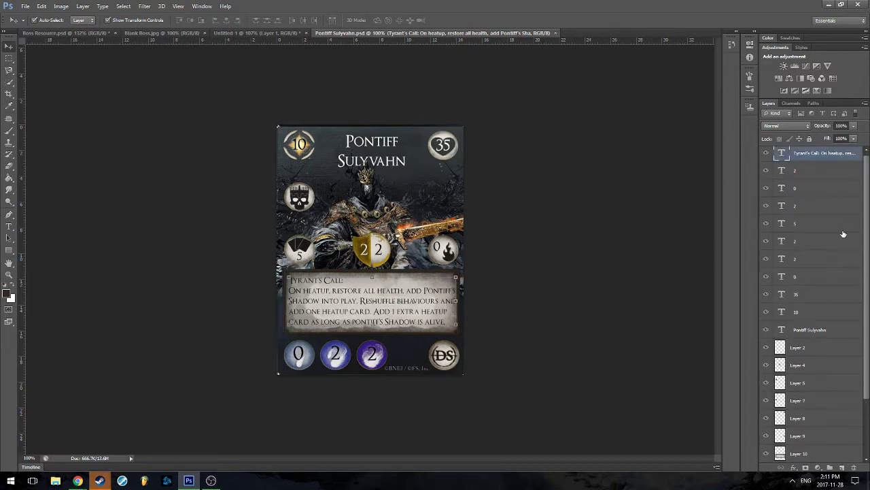
pyautogui.scroll(1, 844, 234)
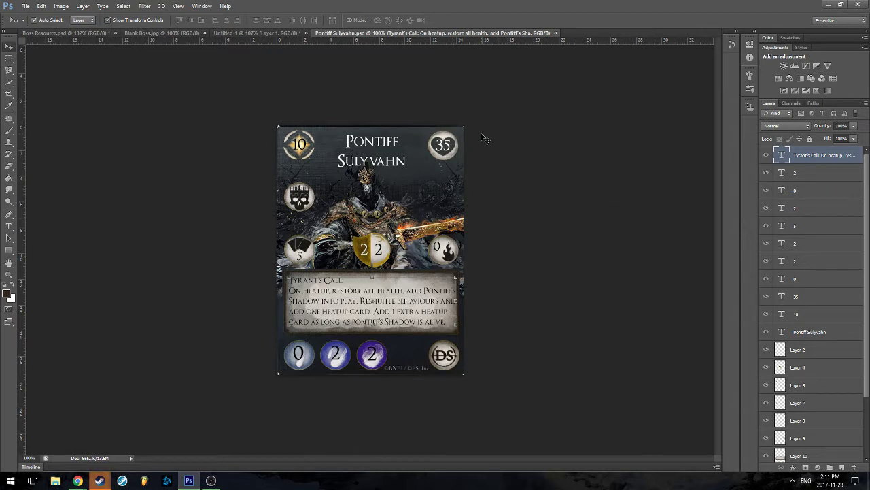
pyautogui.click(528, 141)
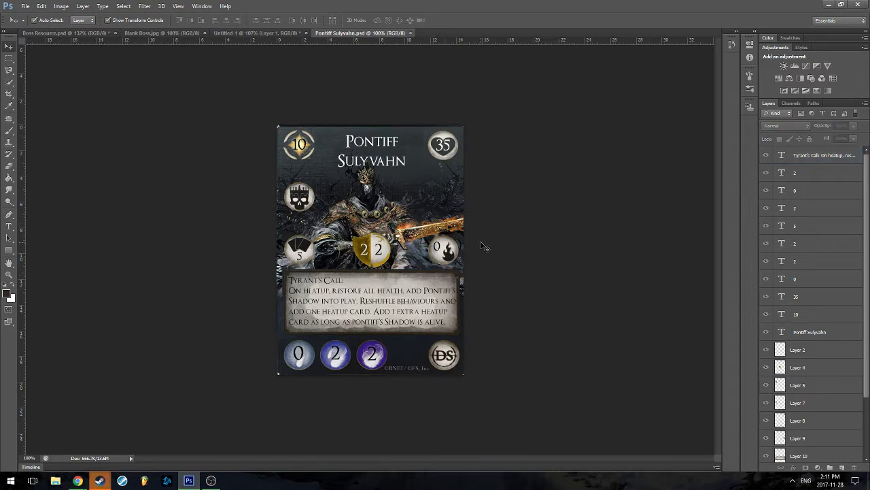
pyautogui.scroll(-2, 780, 331)
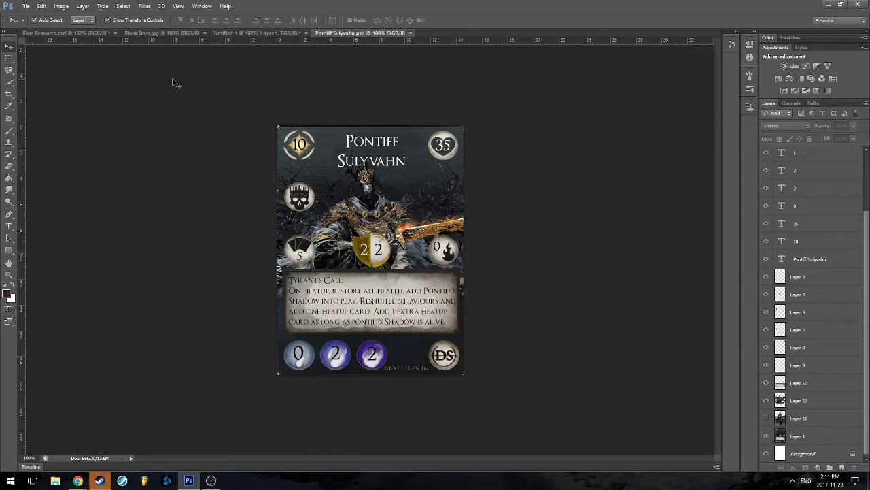
# Switch to the Blank Boss.jpg document and copy a rectangular selection around the blank parchment text box to its own layer.
pyautogui.click(163, 32)
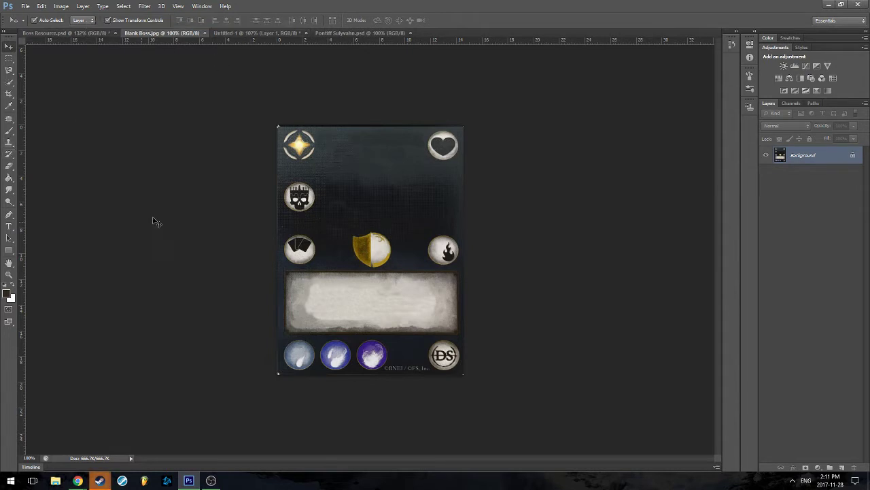
pyautogui.scroll(5, 373, 255)
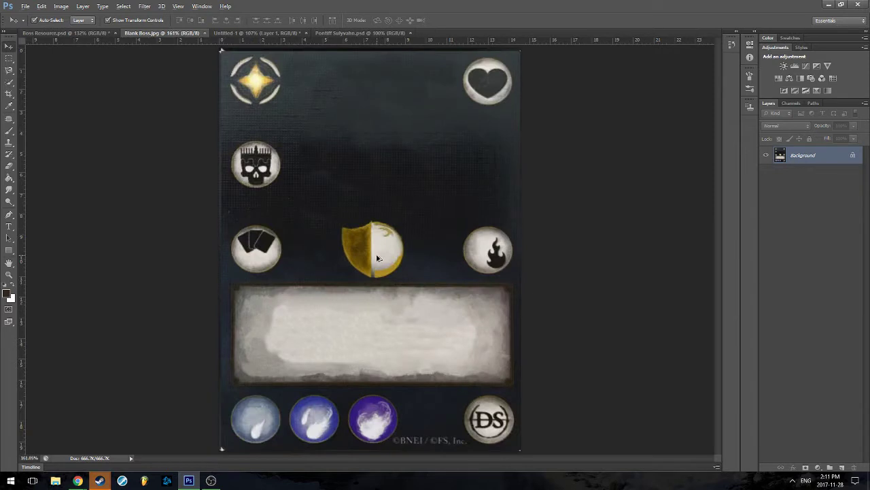
pyautogui.click(9, 58)
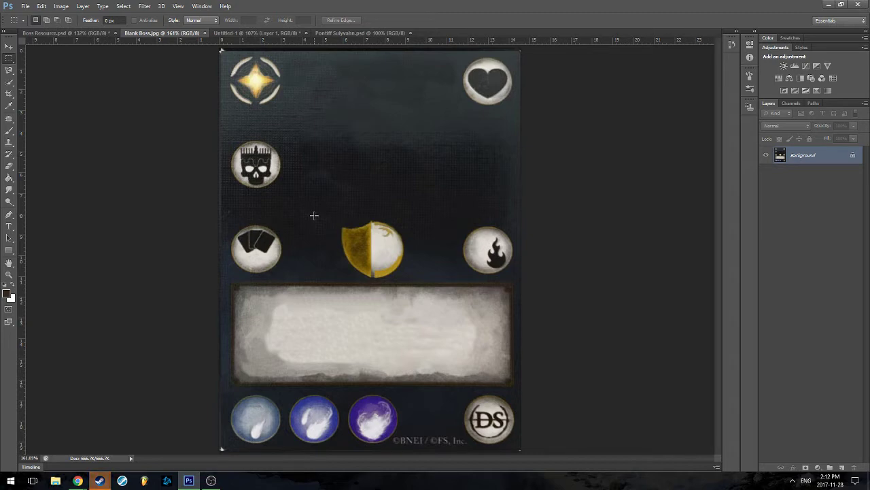
pyautogui.scroll(-2, 315, 215)
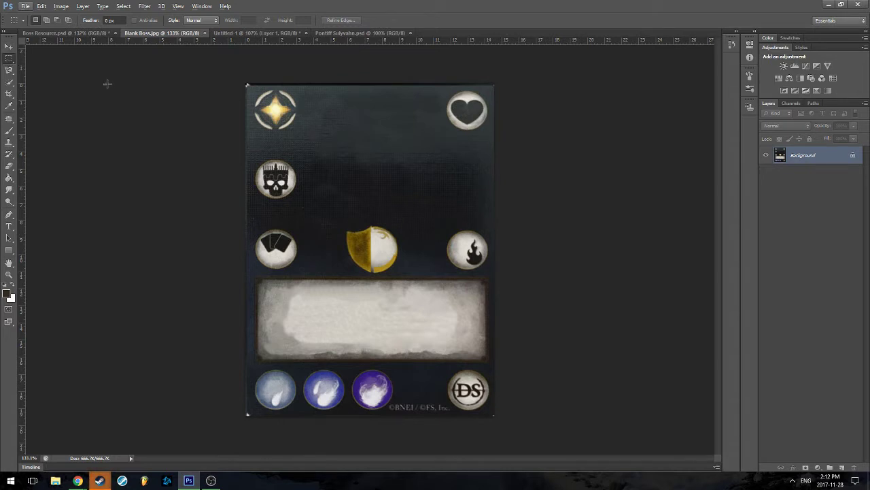
pyautogui.scroll(2, 360, 233)
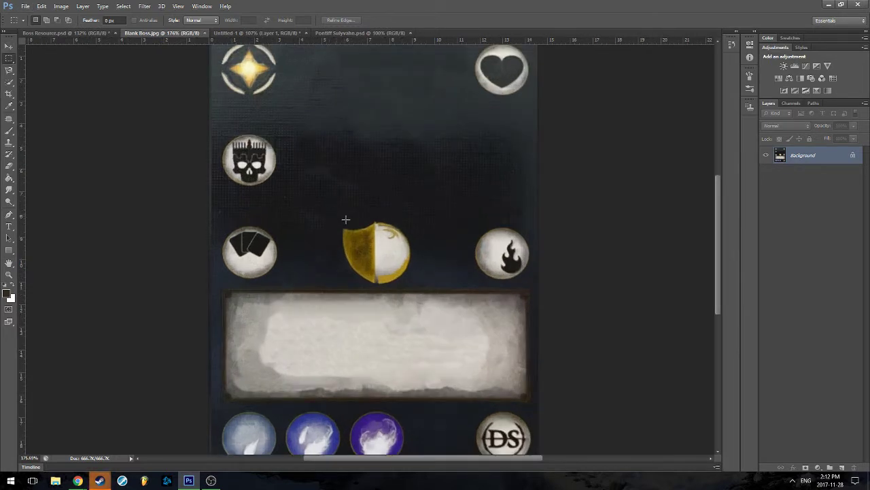
pyautogui.scroll(-1, 257, 300)
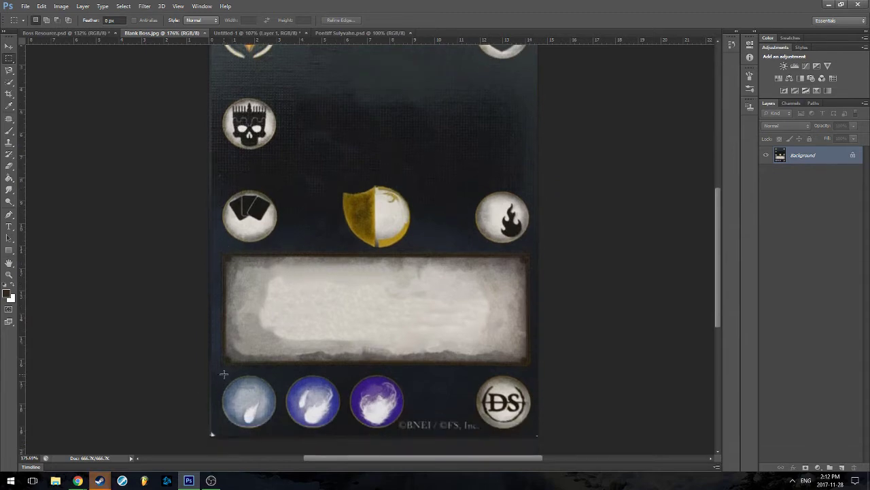
pyautogui.moveTo(219, 371); pyautogui.dragTo(536, 433)
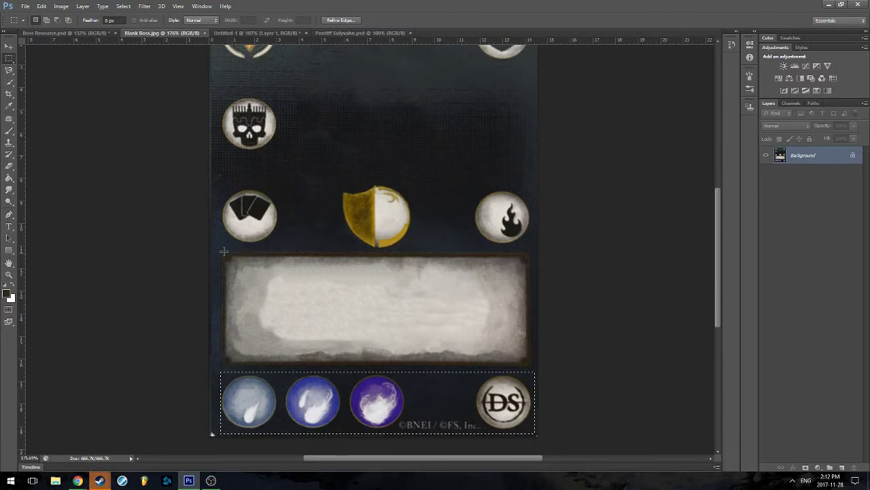
pyautogui.moveTo(220, 250); pyautogui.dragTo(534, 368)
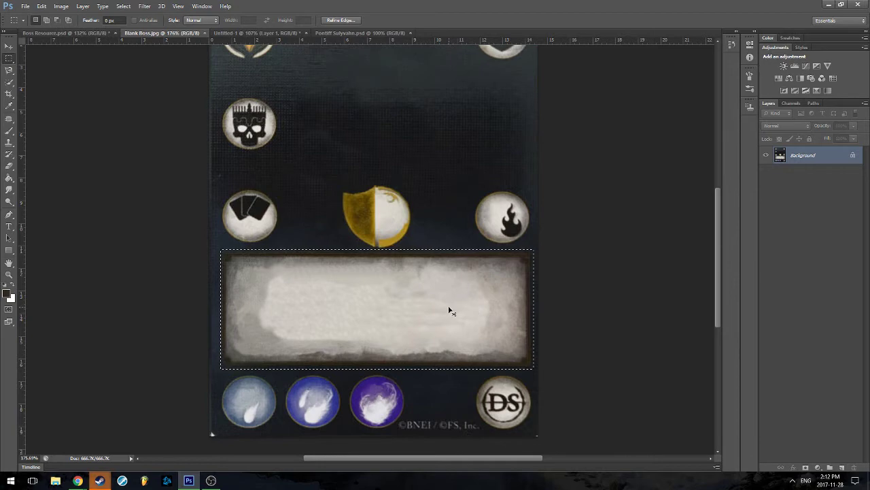
pyautogui.hotkey('ctrl', 'j')
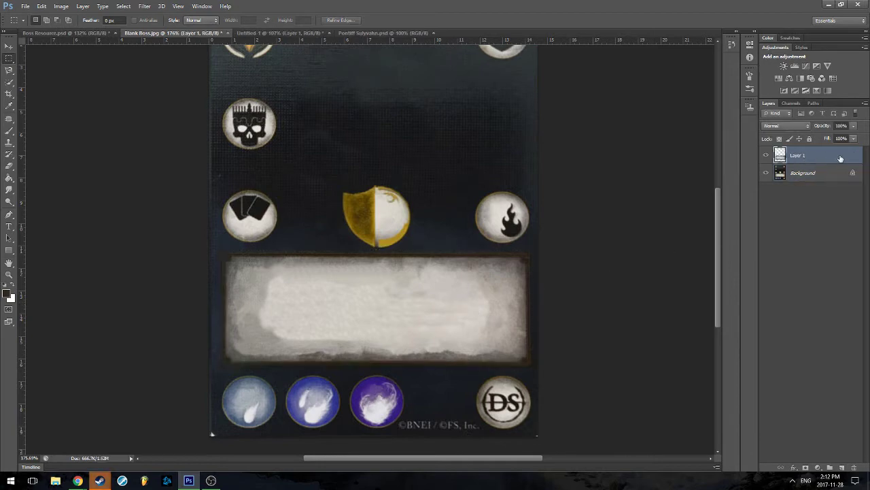
pyautogui.click(766, 173)
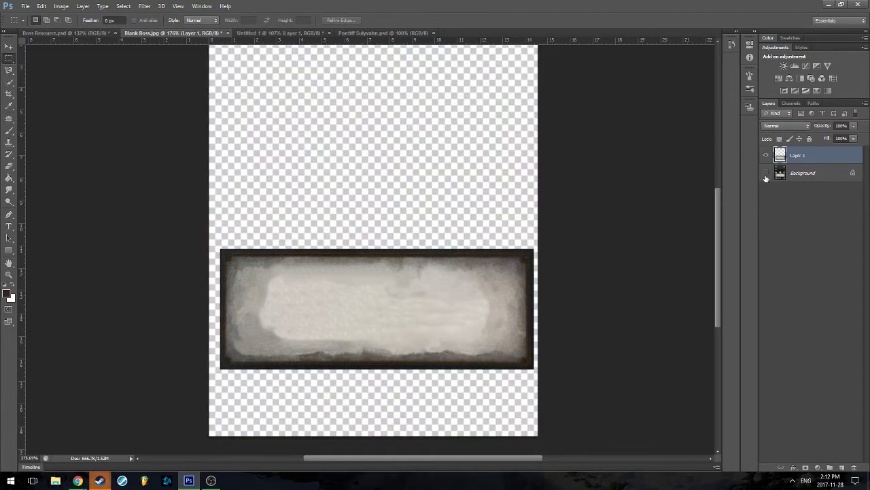
pyautogui.click(766, 173)
# Rename the text box layer as Letterbox.
pyautogui.doubleClick(799, 156)
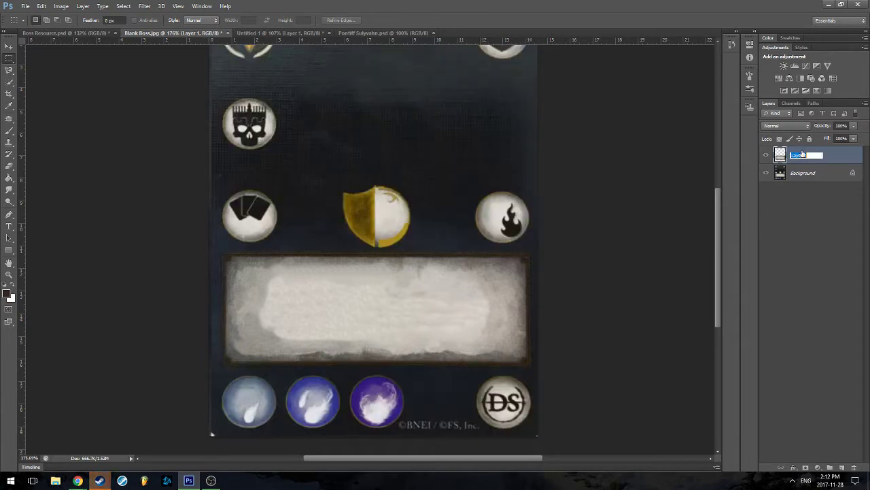
pyautogui.write('Letterbox')
pyautogui.press('Return')
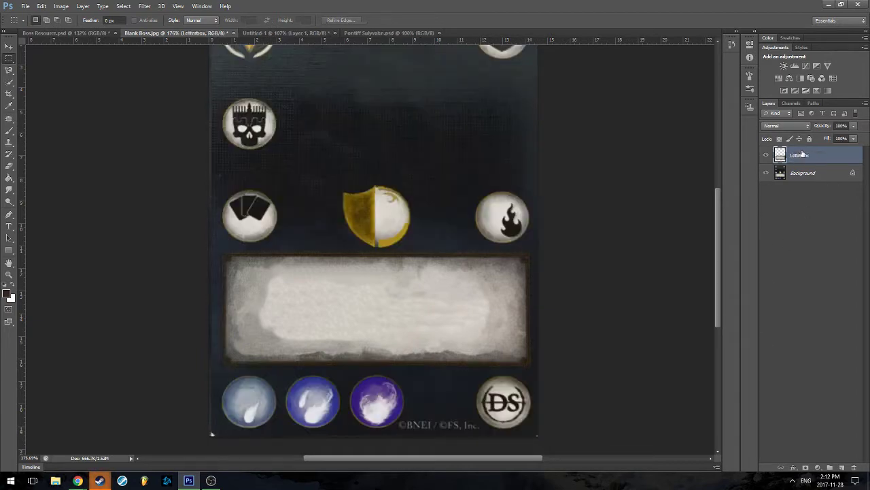
# Try to copy the card's upper section, above the text box, from the Background layer to a new layer.
pyautogui.scroll(3, 544, 241)
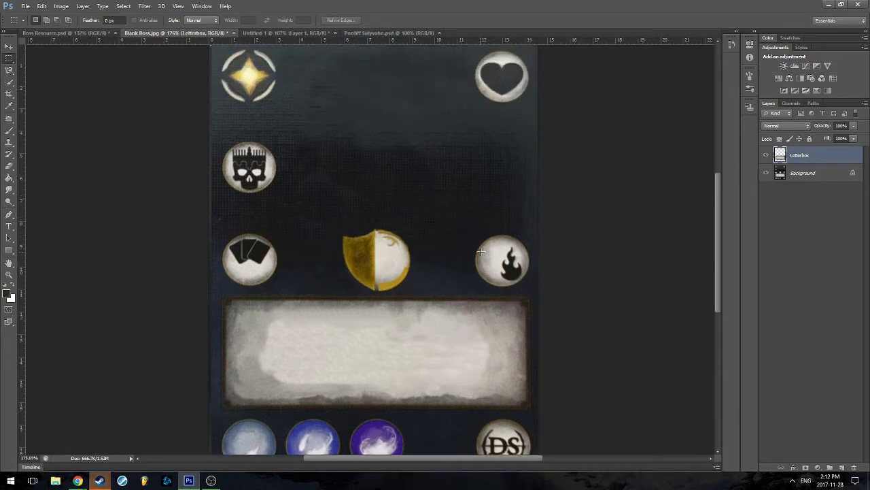
pyautogui.scroll(-1, 456, 261)
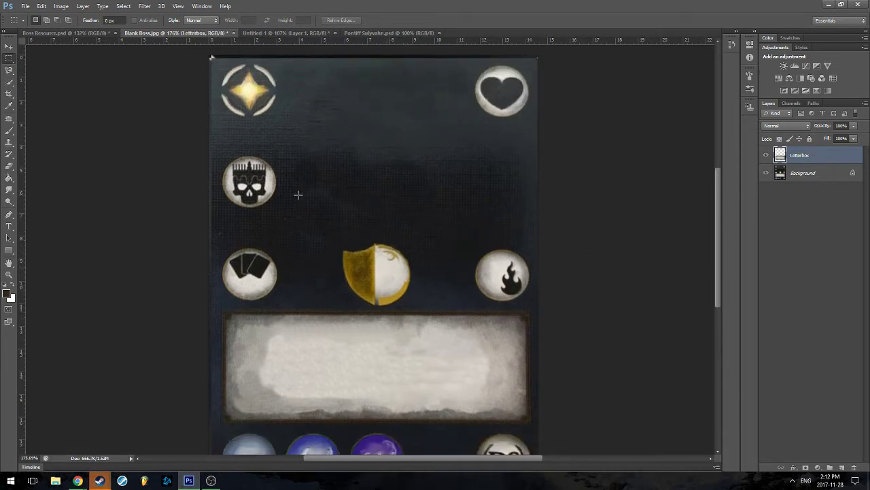
pyautogui.scroll(-2, 300, 197)
pyautogui.scroll(-4, 313, 216)
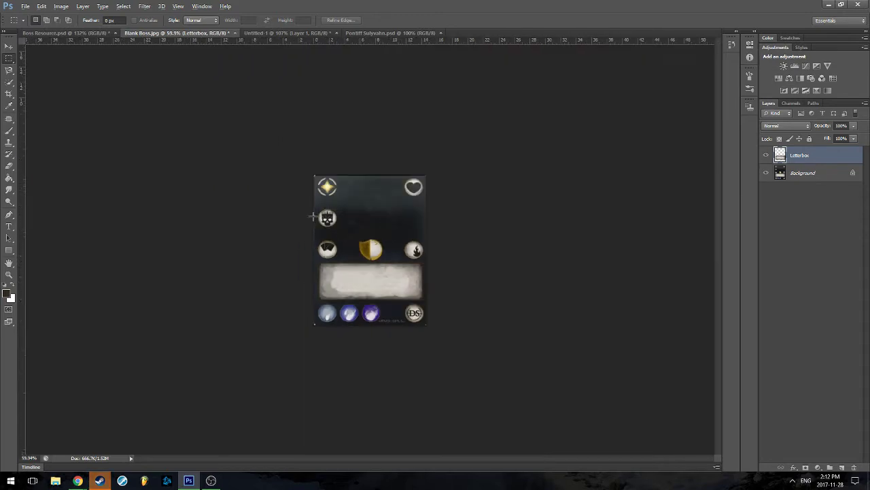
pyautogui.scroll(3, 313, 217)
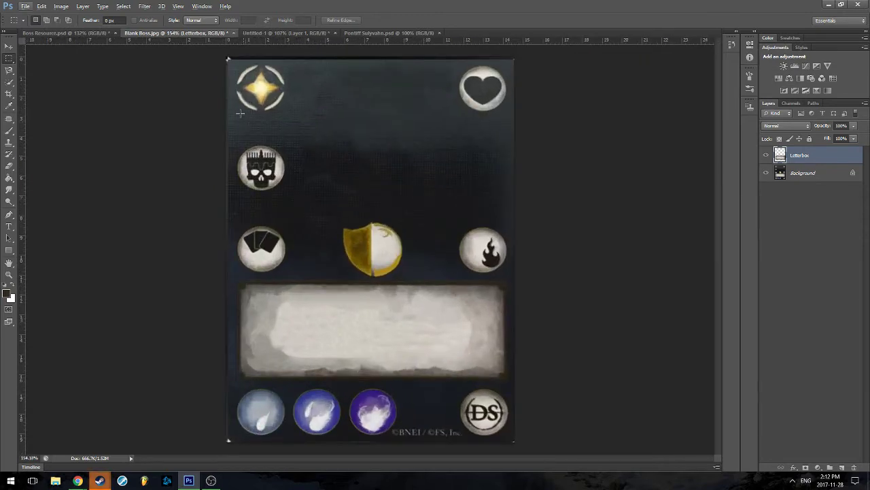
pyautogui.click(815, 176)
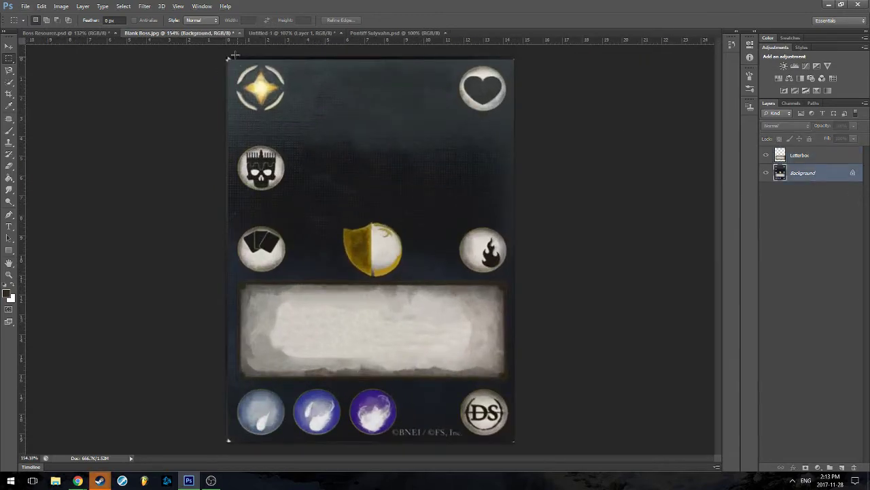
pyautogui.moveTo(227, 57); pyautogui.dragTo(570, 274)
pyautogui.hotkey('ctrl', 'j')
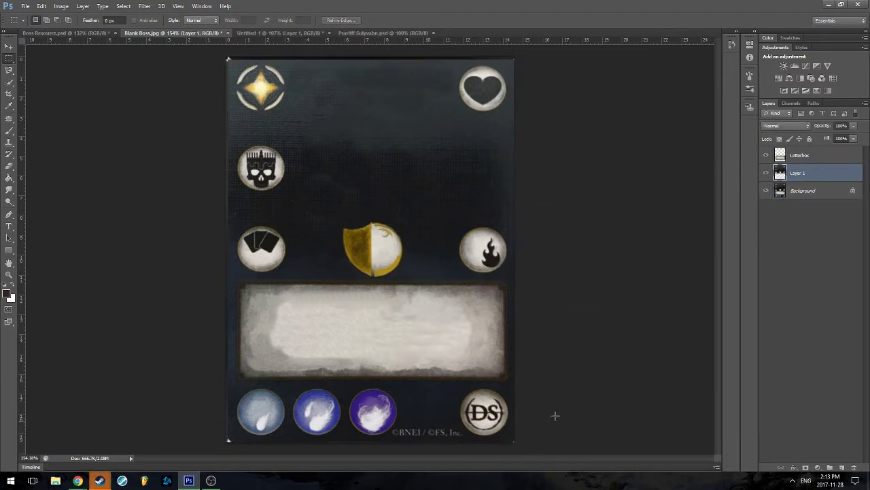
pyautogui.click(766, 191)
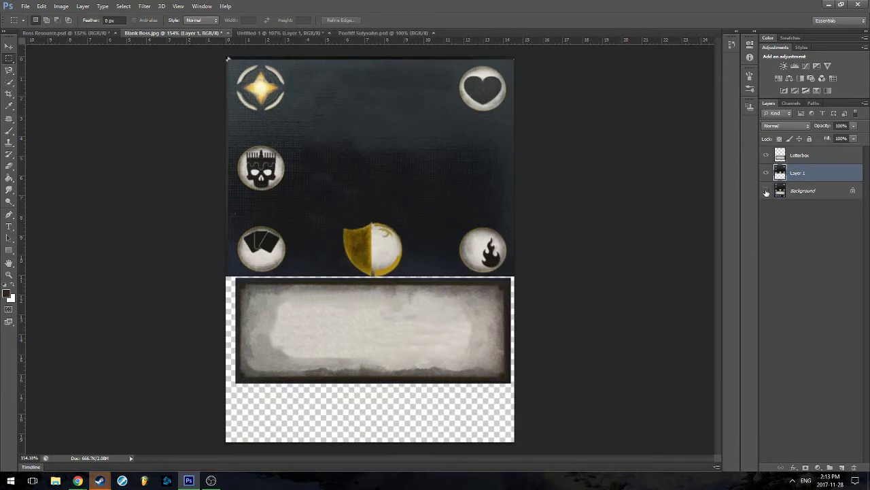
pyautogui.click(766, 191)
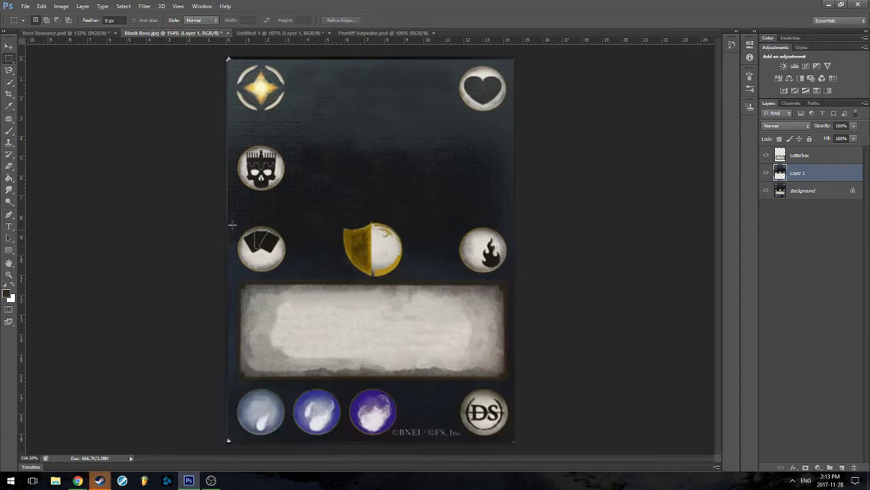
# Undo the upper-section copy and leave only the Background layer shown, with Letterbox hidden.
pyautogui.click(766, 191)
pyautogui.click(769, 270)
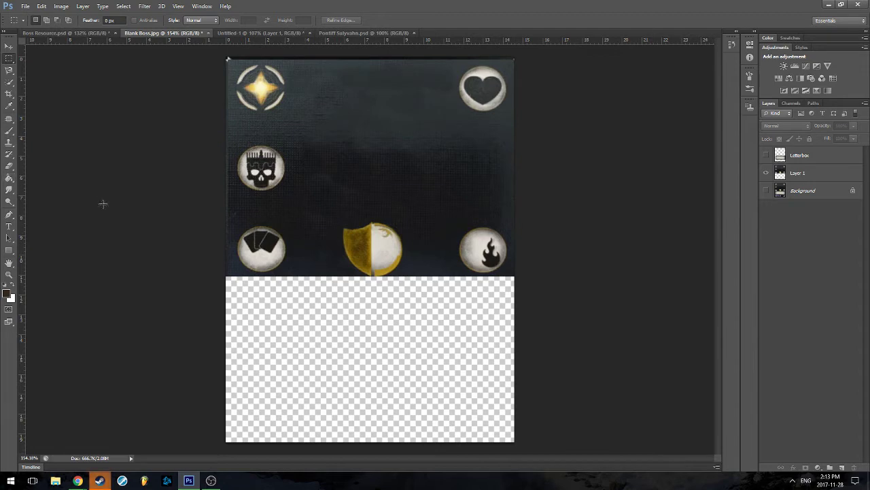
pyautogui.hotkey('ctrl', 'z')
pyautogui.click(766, 174)
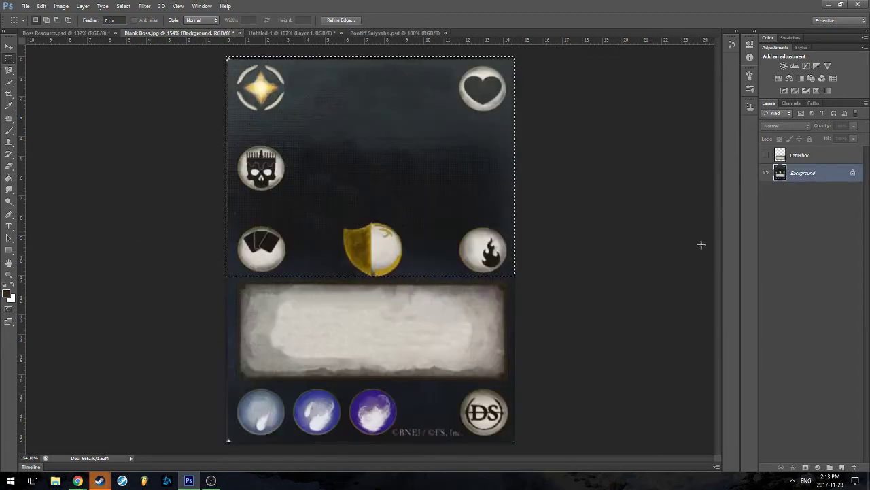
# Copy the card's upper section, down to just above the text box, to a new layer and hide the Background layer.
pyautogui.moveTo(227, 58); pyautogui.dragTo(622, 278)
pyautogui.hotkey('ctrl', 'j')
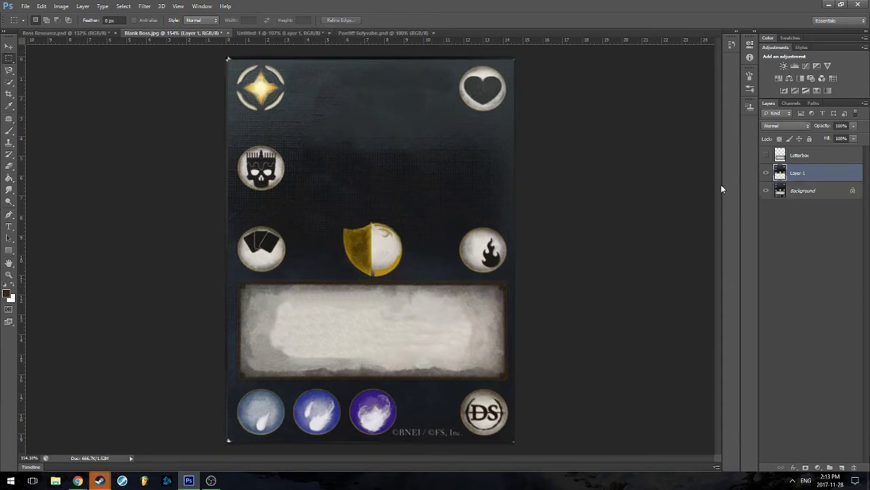
pyautogui.click(766, 190)
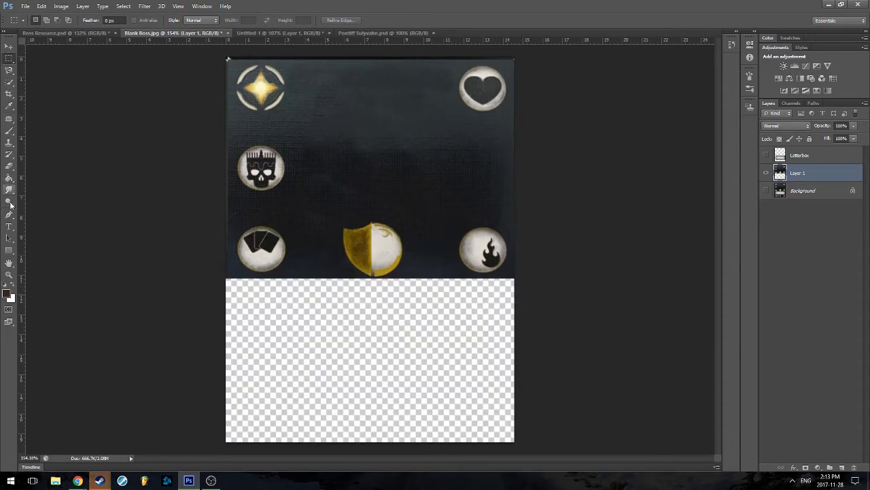
# Quick-select the dark backdrop around the icons across the upper section of Layer 1.
pyautogui.click(9, 82)
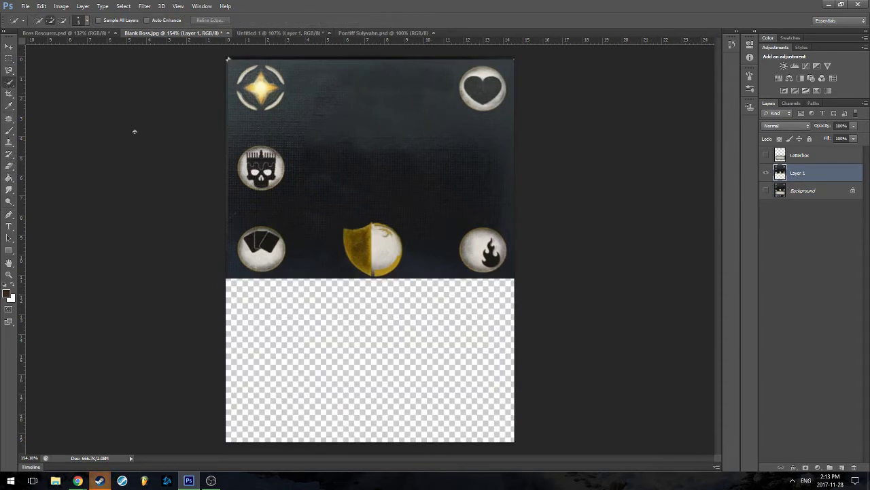
pyautogui.scroll(3, 326, 246)
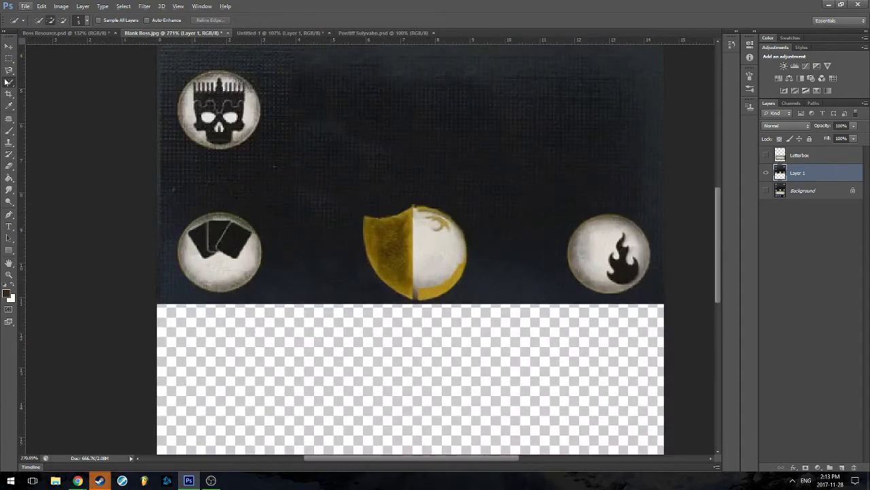
pyautogui.rightClick(8, 82)
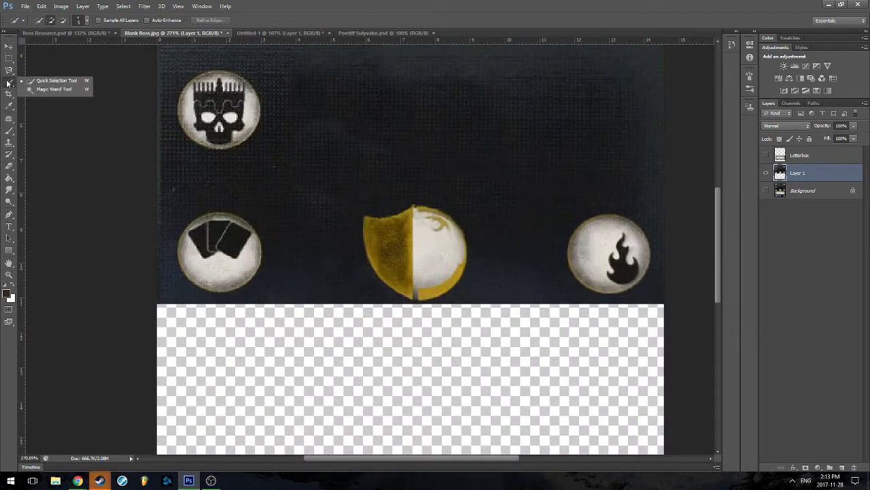
pyautogui.scroll(5, 299, 217)
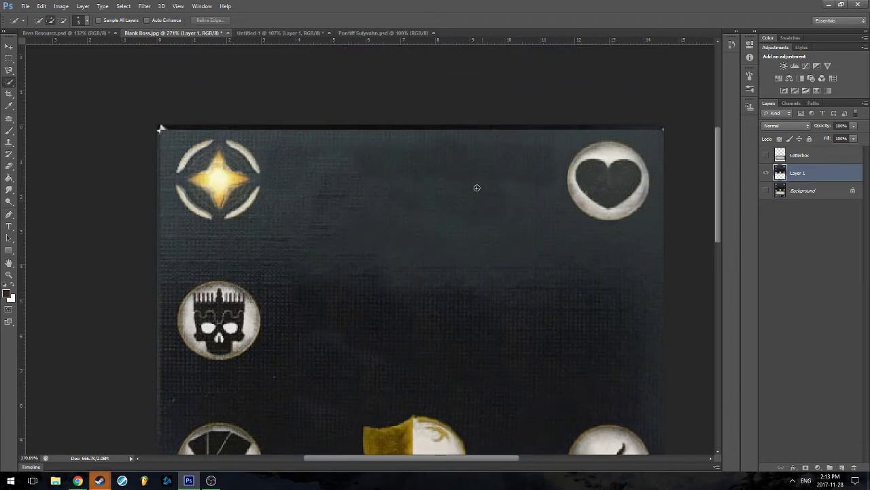
pyautogui.scroll(-3, 477, 188)
pyautogui.moveTo(594, 272)
pyautogui.mouseDown()
pyautogui.moveTo(660, 278)
pyautogui.moveTo(538, 252)
pyautogui.moveTo(514, 317)
pyautogui.moveTo(522, 370)
pyautogui.moveTo(383, 392)
pyautogui.mouseUp()
pyautogui.scroll(1, 383, 393)
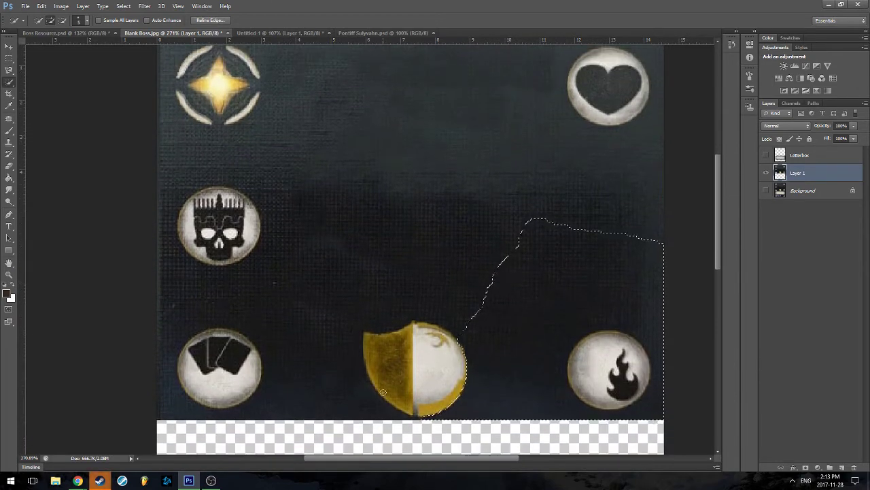
pyautogui.scroll(-4, 343, 340)
pyautogui.moveTo(322, 271); pyautogui.dragTo(333, 240)
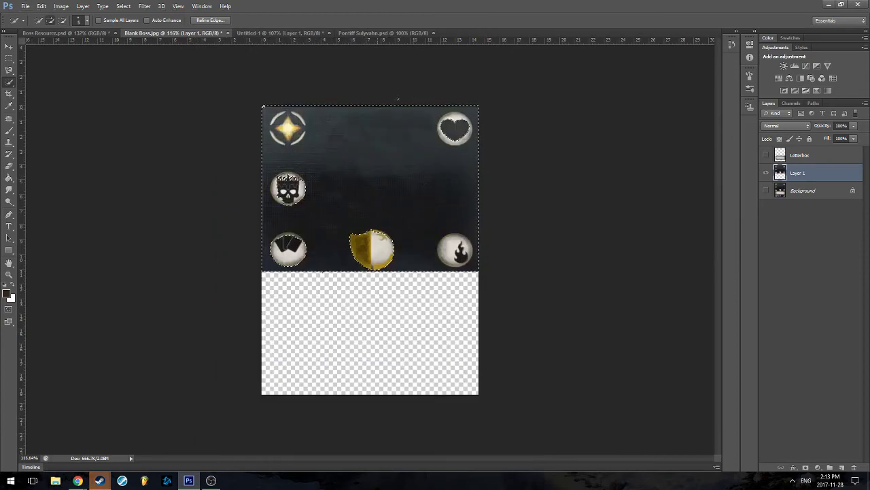
# Subtract the upper-right rim of the gold shield icon from the selection so its outline is followed.
pyautogui.scroll(6, 353, 235)
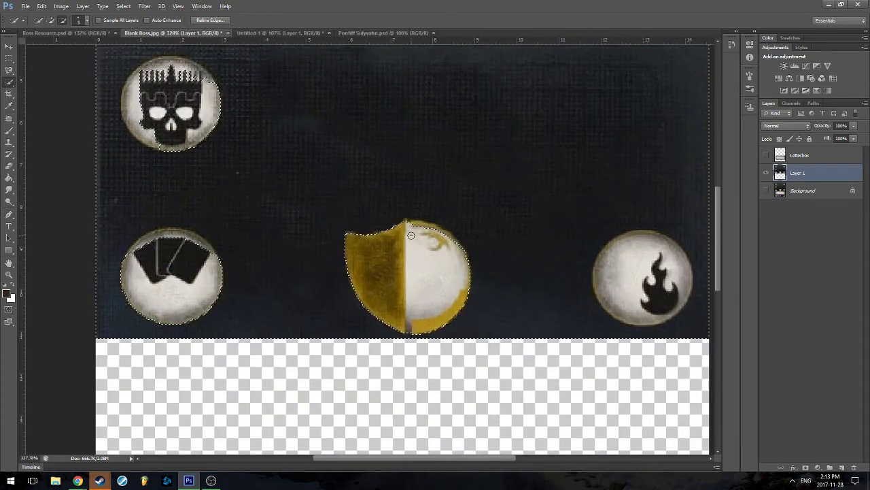
pyautogui.scroll(5, 417, 254)
pyautogui.moveTo(427, 220)
pyautogui.mouseDown()
pyautogui.moveTo(492, 248)
pyautogui.moveTo(532, 300)
pyautogui.mouseUp()
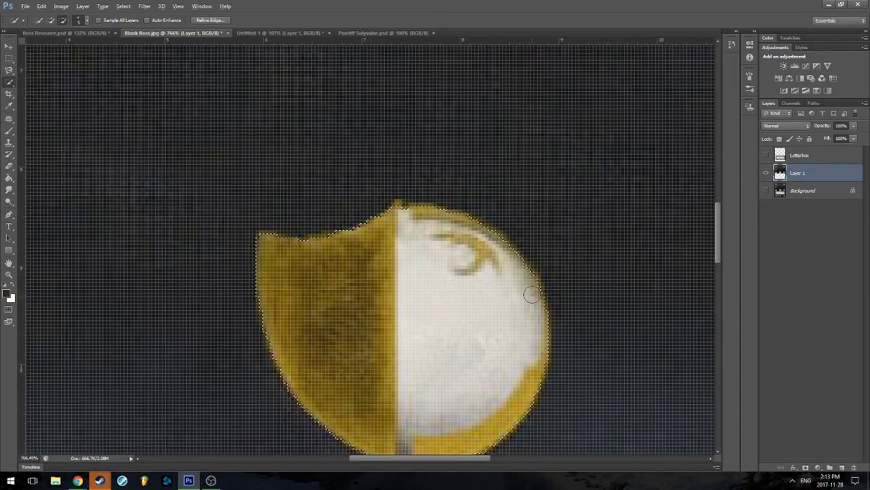
# Subtract the top rim and the cards of the card-deck icon from the selection, leaving the full circle out.
pyautogui.scroll(-5, 231, 172)
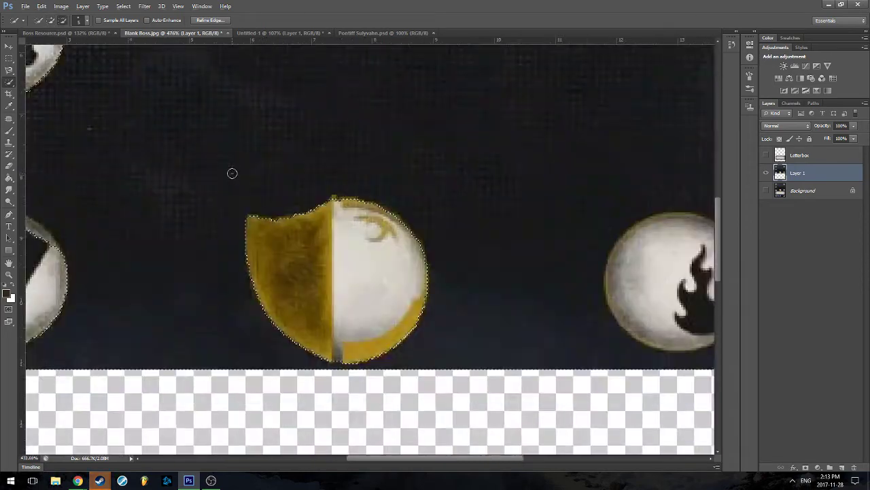
pyautogui.hscroll(-5, 218, 229)
pyautogui.scroll(6, 190, 229)
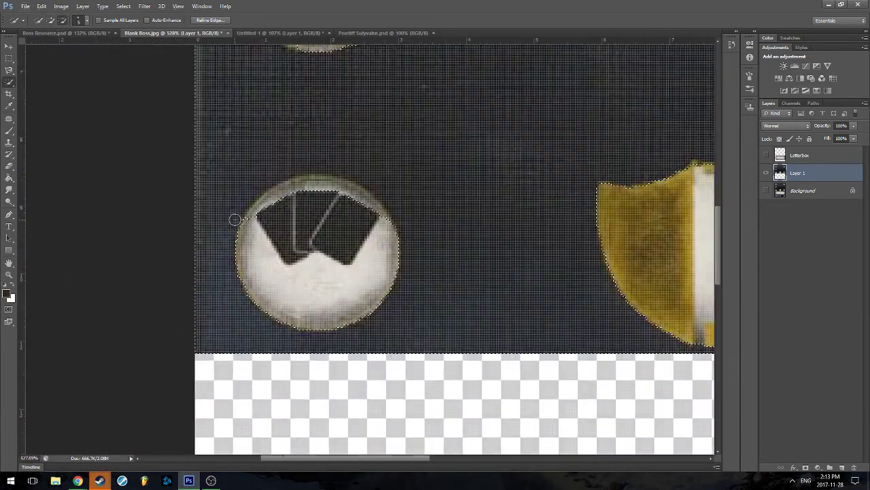
pyautogui.moveTo(331, 178)
pyautogui.mouseDown()
pyautogui.moveTo(411, 151)
pyautogui.moveTo(460, 163)
pyautogui.moveTo(486, 181)
pyautogui.moveTo(513, 224)
pyautogui.moveTo(543, 221)
pyautogui.moveTo(550, 232)
pyautogui.mouseUp()
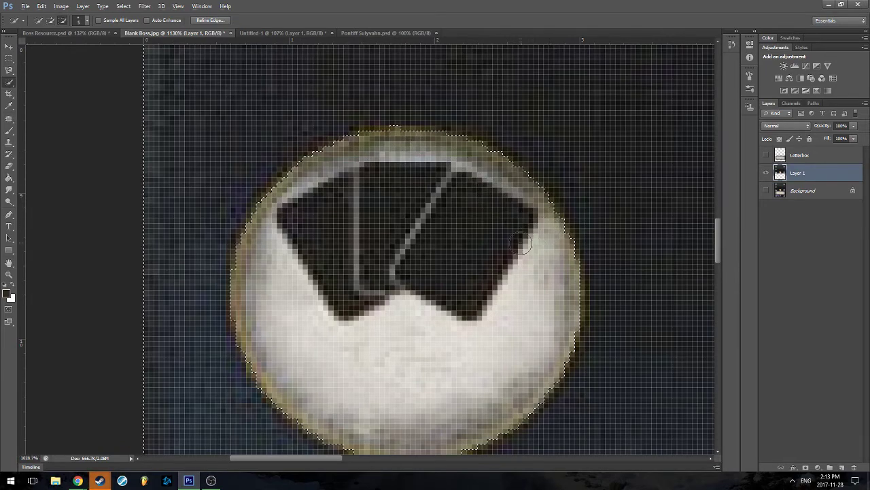
# Remove the whole round flame icon from the backdrop selection.
pyautogui.scroll(-8, 550, 235)
pyautogui.scroll(5, 559, 261)
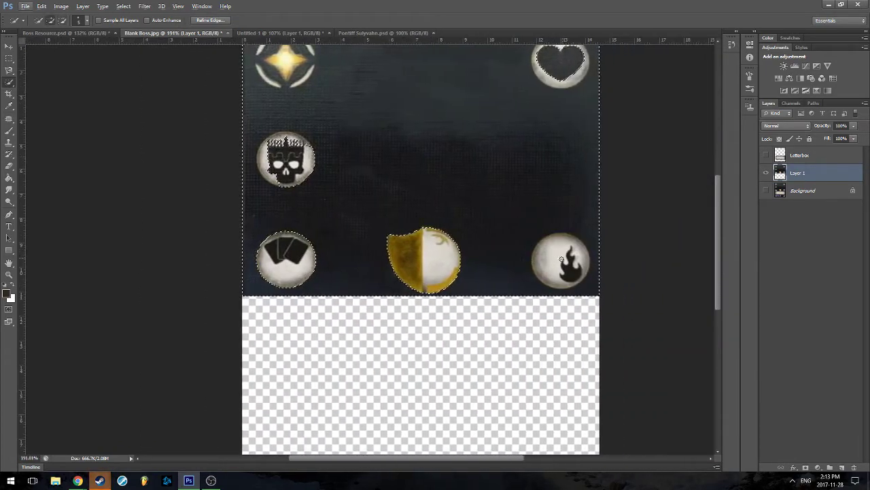
pyautogui.scroll(3, 574, 299)
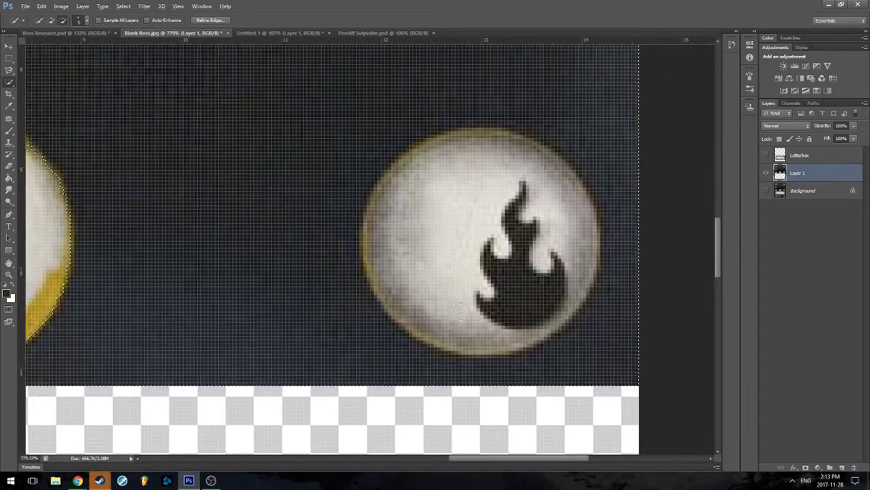
pyautogui.moveTo(516, 289)
pyautogui.mouseDown()
pyautogui.moveTo(414, 214)
pyautogui.moveTo(511, 188)
pyautogui.moveTo(550, 212)
pyautogui.mouseUp()
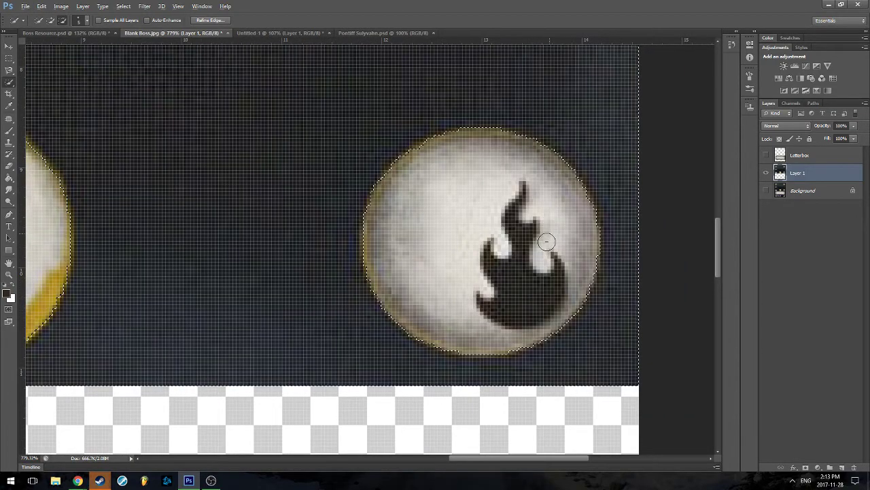
# Exclude the complete heart icon, including its inner heart, from the backdrop selection.
pyautogui.scroll(-7, 537, 232)
pyautogui.scroll(6, 512, 164)
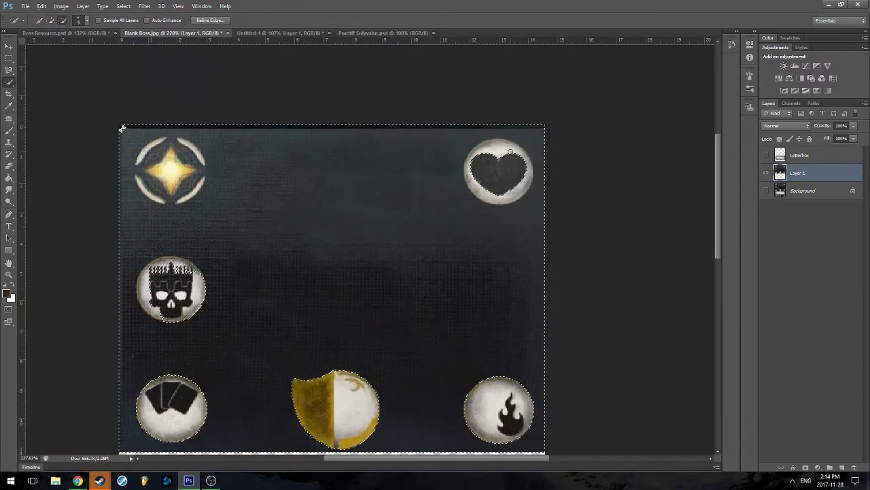
pyautogui.moveTo(480, 261)
pyautogui.mouseDown()
pyautogui.moveTo(508, 267)
pyautogui.moveTo(537, 250)
pyautogui.moveTo(547, 227)
pyautogui.mouseUp()
pyautogui.moveTo(440, 167)
pyautogui.mouseDown()
pyautogui.moveTo(422, 181)
pyautogui.moveTo(417, 172)
pyautogui.moveTo(458, 127)
pyautogui.moveTo(480, 136)
pyautogui.mouseUp()
# Exclude the complete crowned skull icon from the backdrop selection.
pyautogui.scroll(-6, 480, 136)
pyautogui.hscroll(-4, 251, 184)
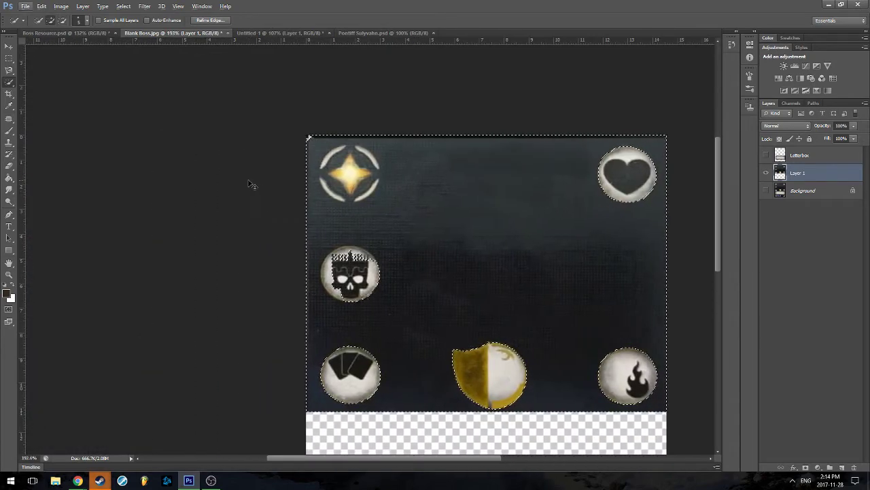
pyautogui.scroll(3, 448, 312)
pyautogui.moveTo(369, 331)
pyautogui.mouseDown()
pyautogui.moveTo(340, 318)
pyautogui.moveTo(318, 278)
pyautogui.mouseUp()
pyautogui.moveTo(350, 223)
pyautogui.mouseDown()
pyautogui.moveTo(412, 215)
pyautogui.moveTo(439, 233)
pyautogui.mouseUp()
# Subtract the star icon with its four surrounding arcs and the area between them from the selection.
pyautogui.scroll(5, 353, 177)
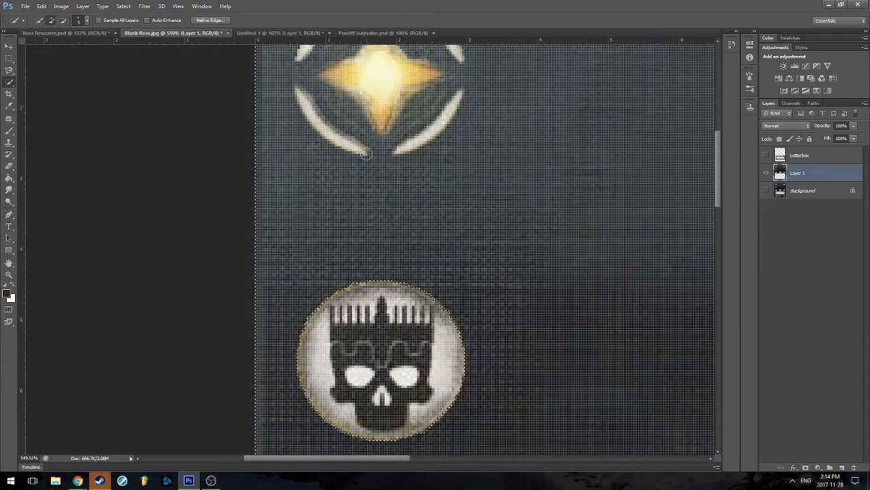
pyautogui.scroll(3, 323, 167)
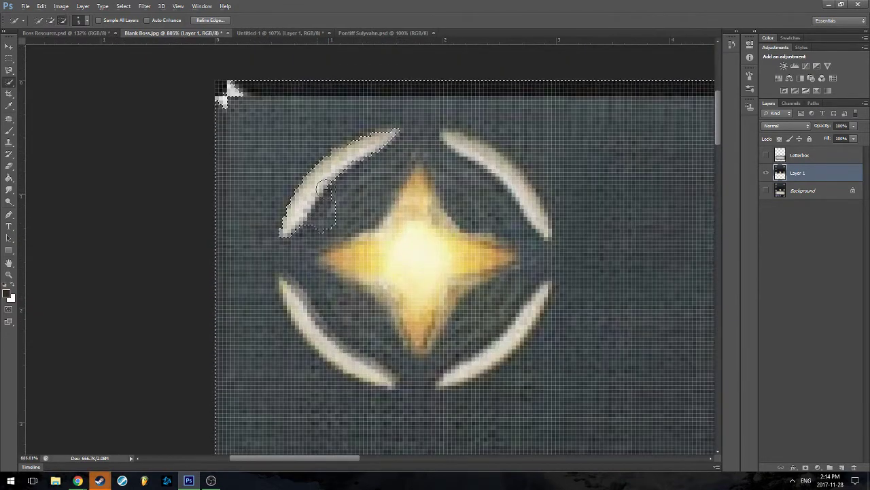
pyautogui.moveTo(312, 198)
pyautogui.mouseDown()
pyautogui.moveTo(472, 156)
pyautogui.moveTo(502, 195)
pyautogui.moveTo(510, 234)
pyautogui.moveTo(498, 336)
pyautogui.moveTo(360, 347)
pyautogui.mouseUp()
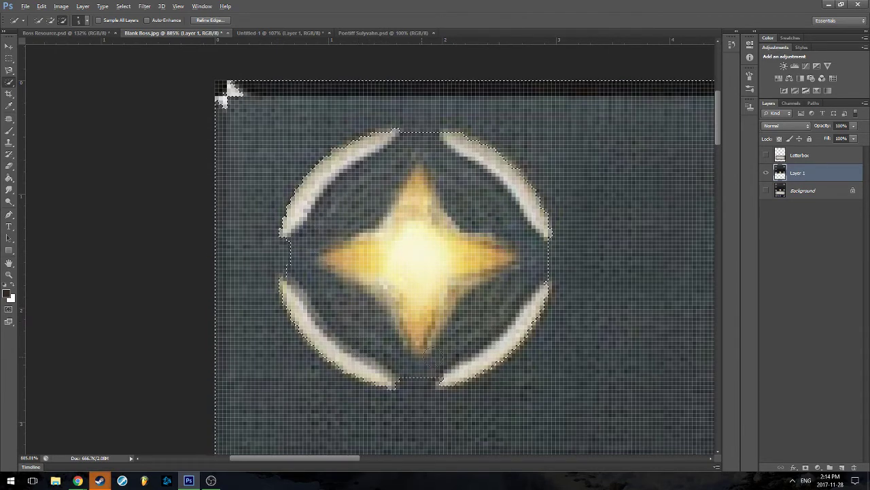
# Delete the selected backdrop and the white mark in the card's corner, leaving only the icons on Layer 1, and deselect.
pyautogui.press('Delete')
pyautogui.hotkey('ctrl', 'd')
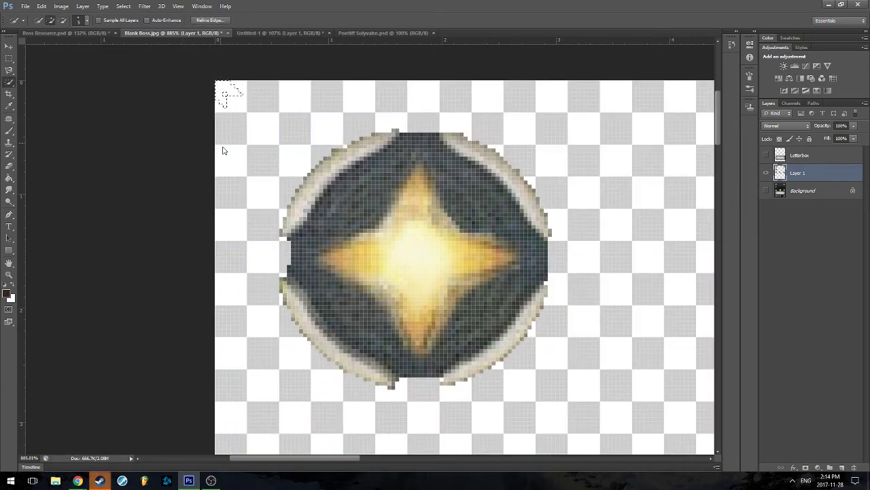
pyautogui.hotkey('ctrl', 's')
pyautogui.click(768, 240)
pyautogui.scroll(-10, 221, 258)
pyautogui.scroll(-1, 367, 275)
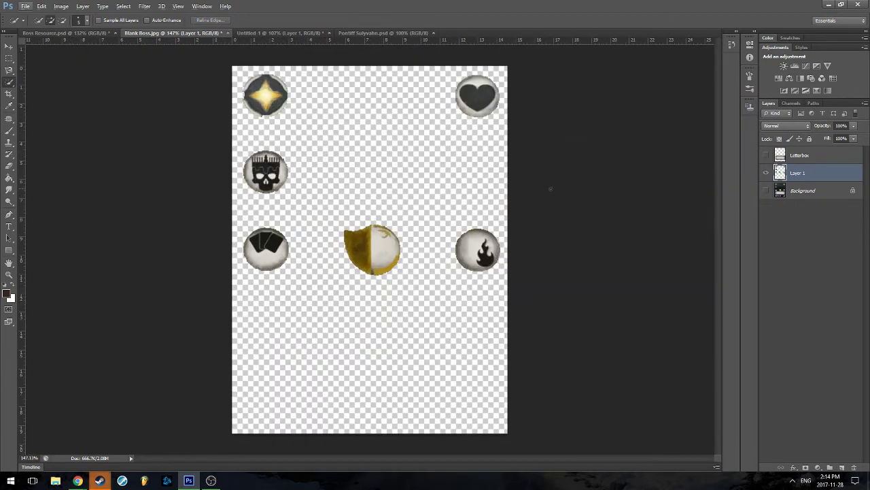
# Show the Letterbox and Background layers, toggling Background off and on to compare the cut-outs with the original card.
pyautogui.click(9, 46)
pyautogui.click(57, 143)
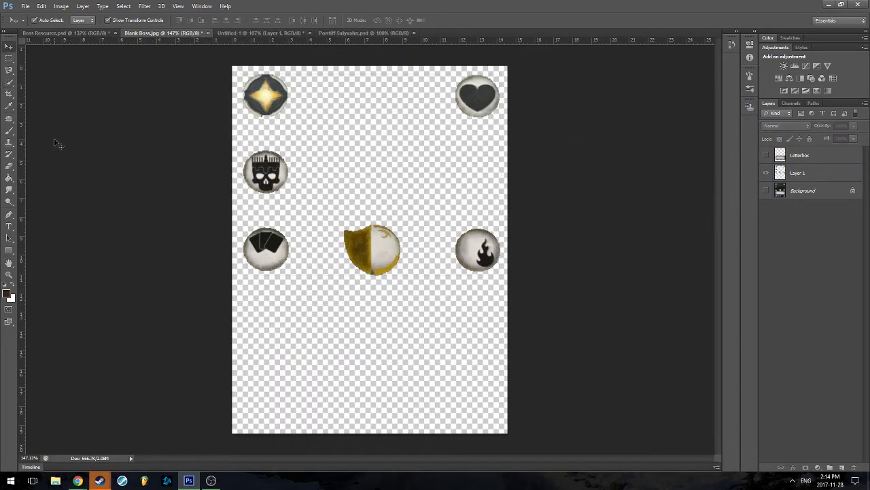
pyautogui.click(766, 191)
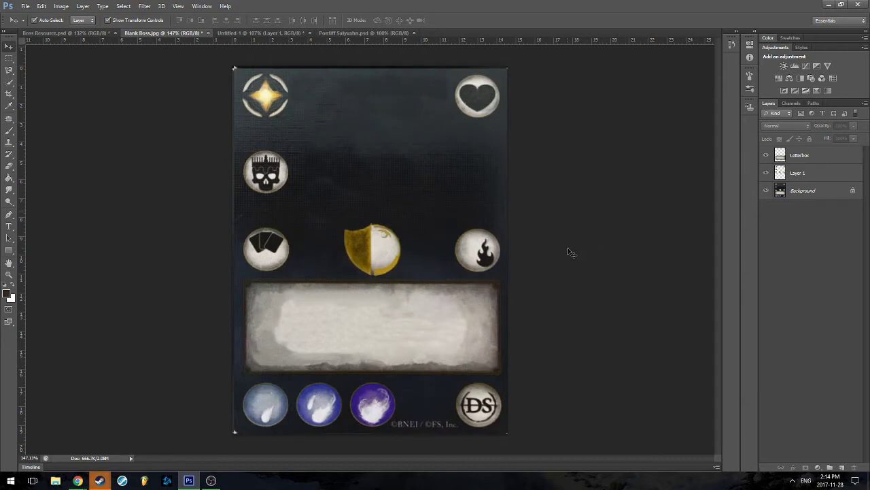
pyautogui.click(767, 191)
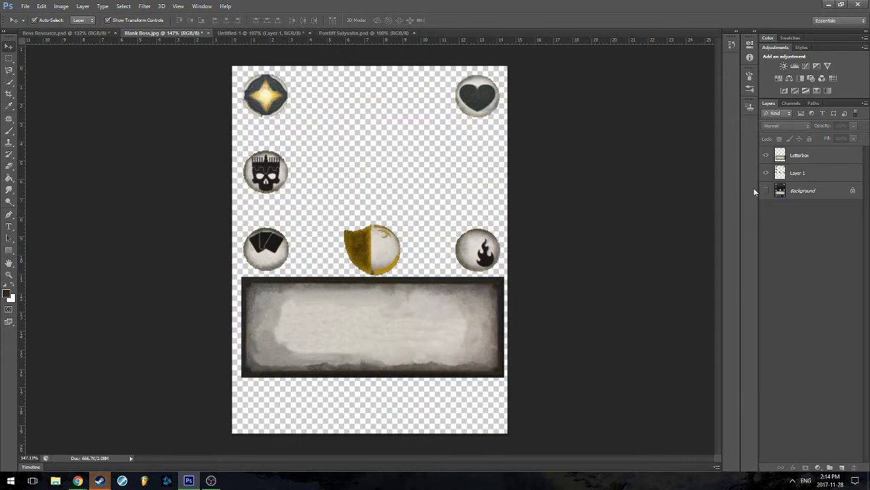
pyautogui.click(766, 190)
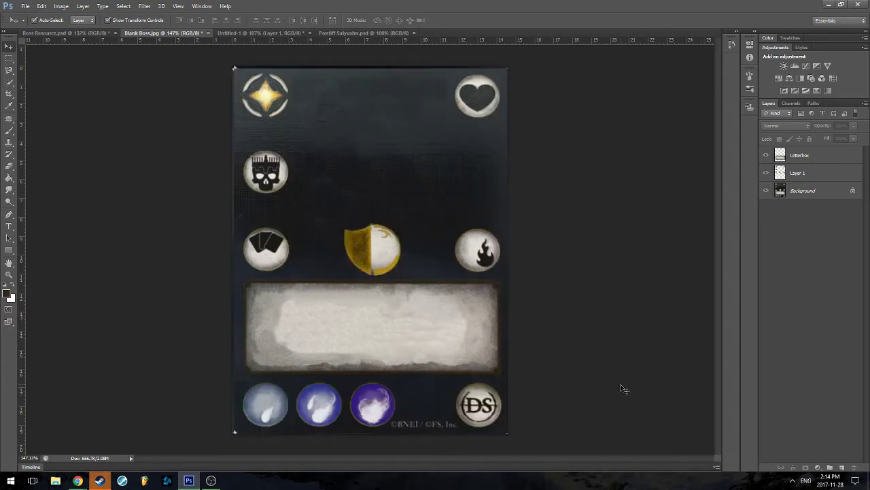
# Close Pontiff Sulyvahn.psd and bring up Boss Resource.psd.
pyautogui.click(414, 32)
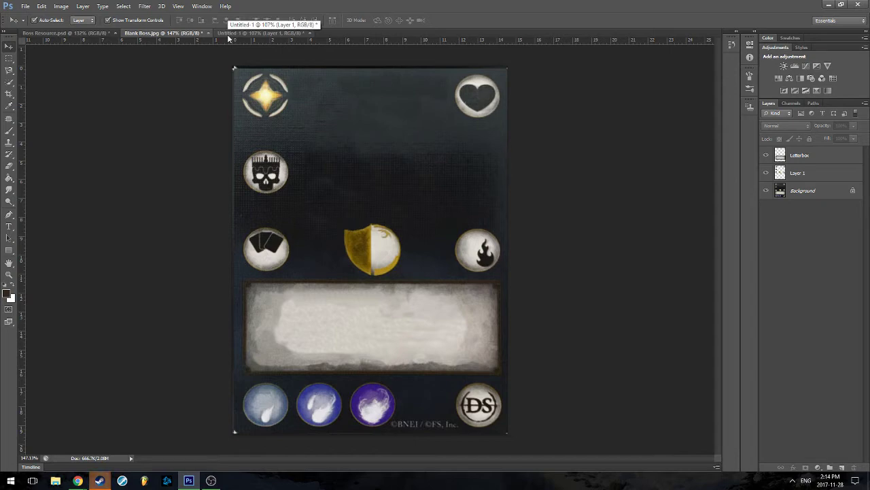
pyautogui.click(97, 39)
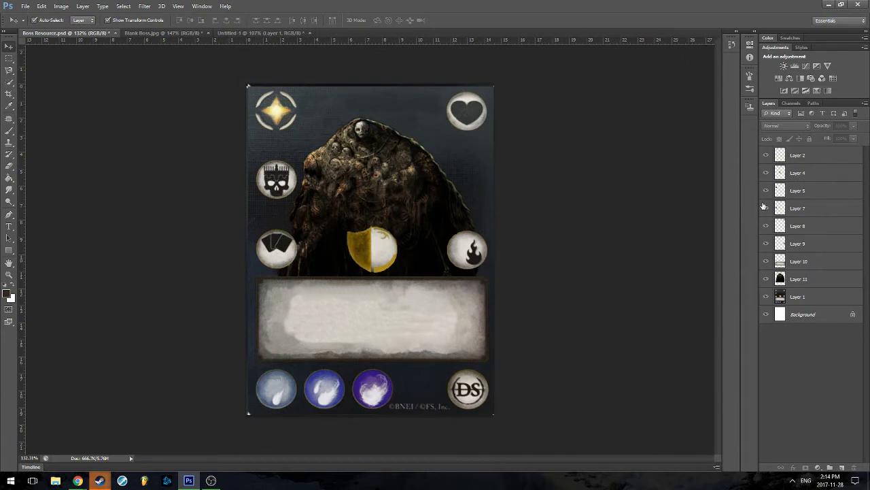
# Toggle the visibility of Layers 4, 7, 8 and 9 to examine how the icons are split across layers.
pyautogui.click(767, 174)
pyautogui.click(766, 174)
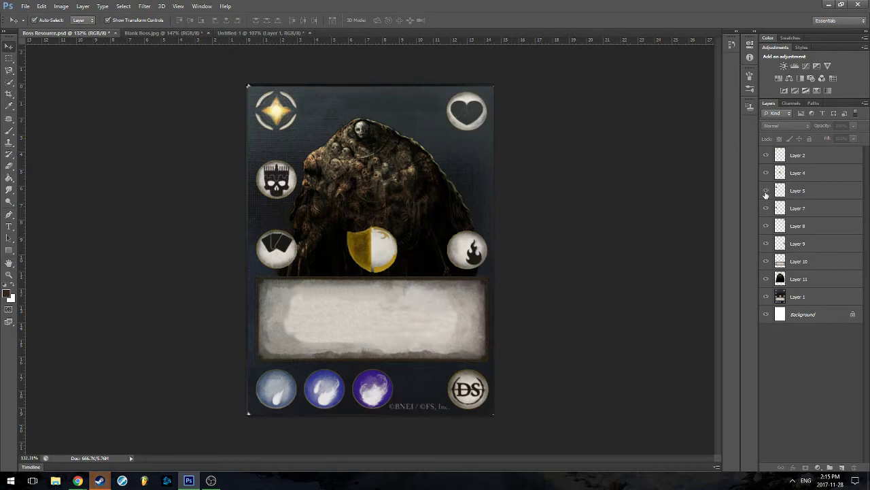
pyautogui.click(766, 208)
pyautogui.click(767, 208)
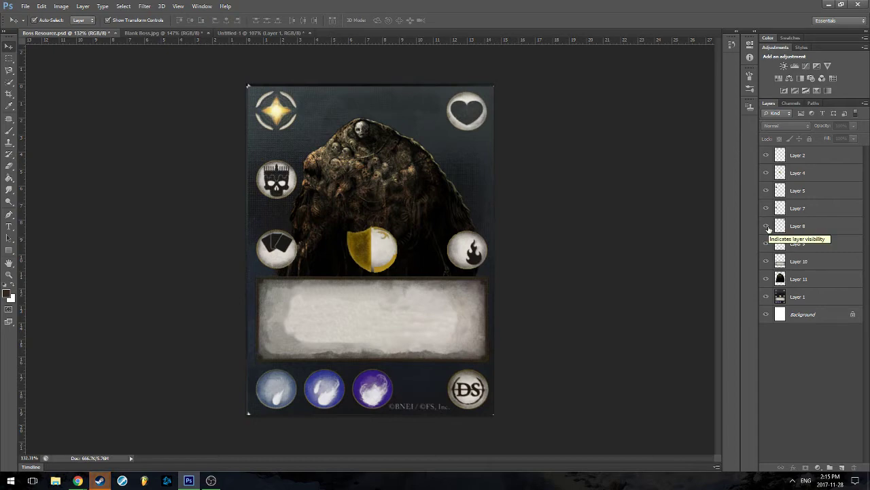
pyautogui.click(767, 227)
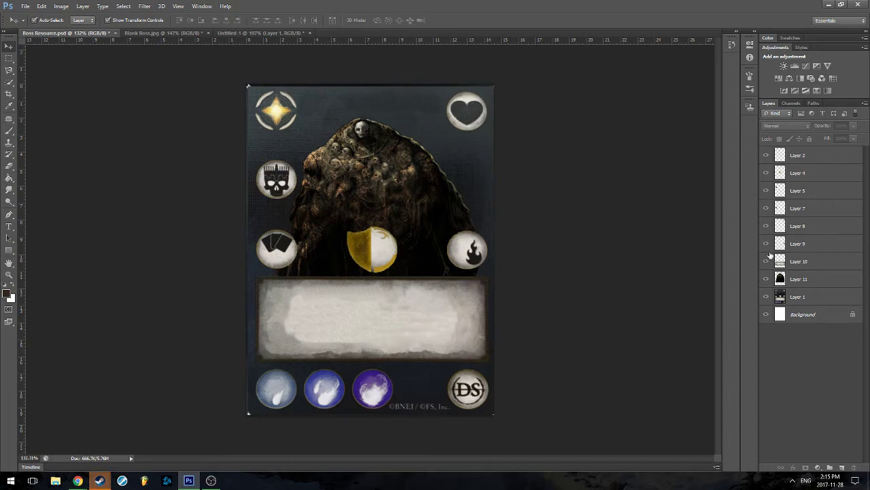
pyautogui.click(766, 245)
pyautogui.click(766, 244)
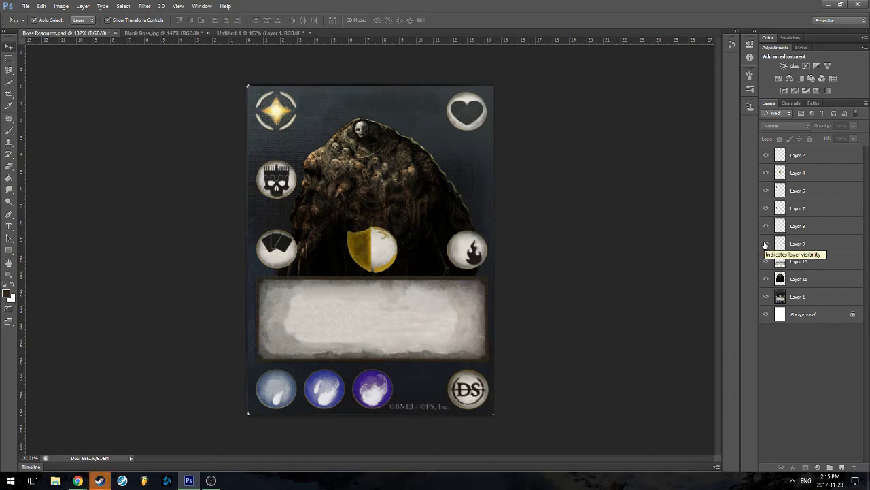
# Rename Layer 1 in Blank Boss.jpg as HUD.
pyautogui.click(162, 33)
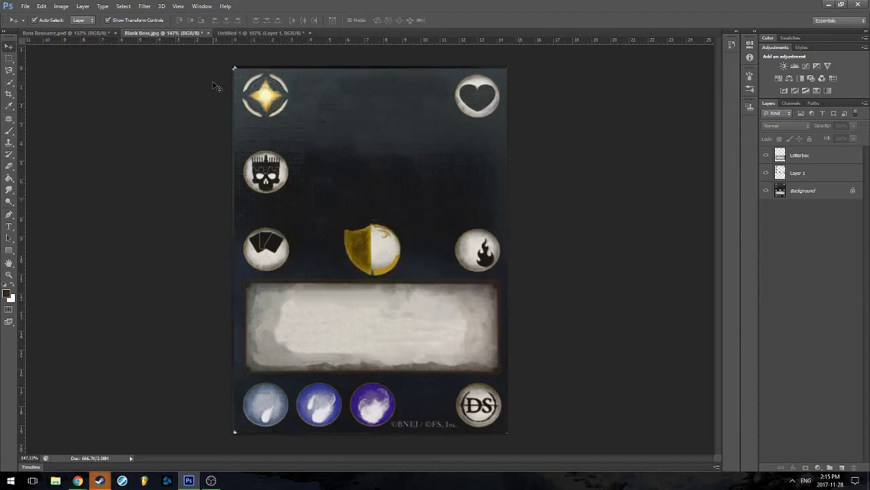
pyautogui.doubleClick(799, 173)
pyautogui.write('HUD')
pyautogui.press('Return')
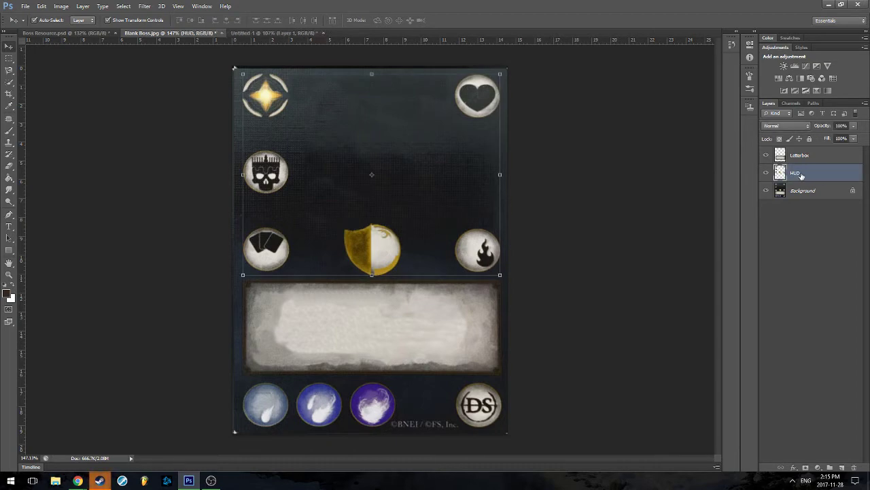
# In the Untitled-1 document, make a rectangular selection around the upper two thirds of the creature, excluding the logos below.
pyautogui.click(240, 33)
pyautogui.click(217, 75)
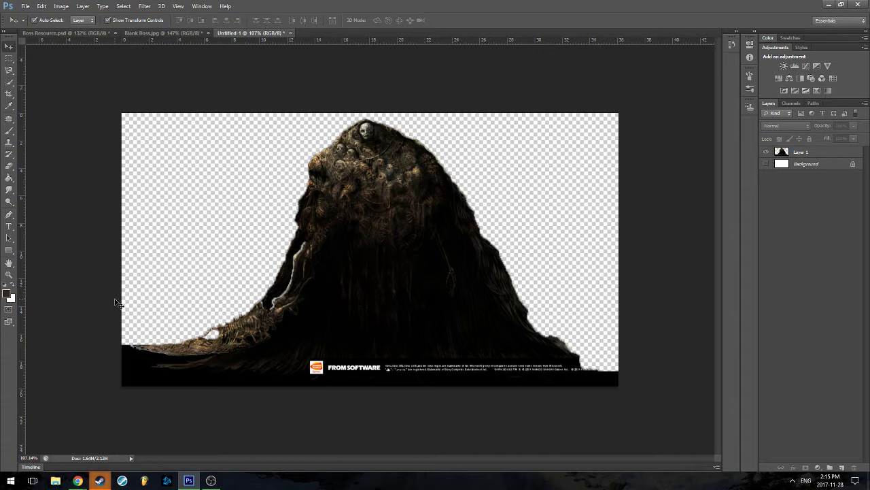
pyautogui.click(9, 58)
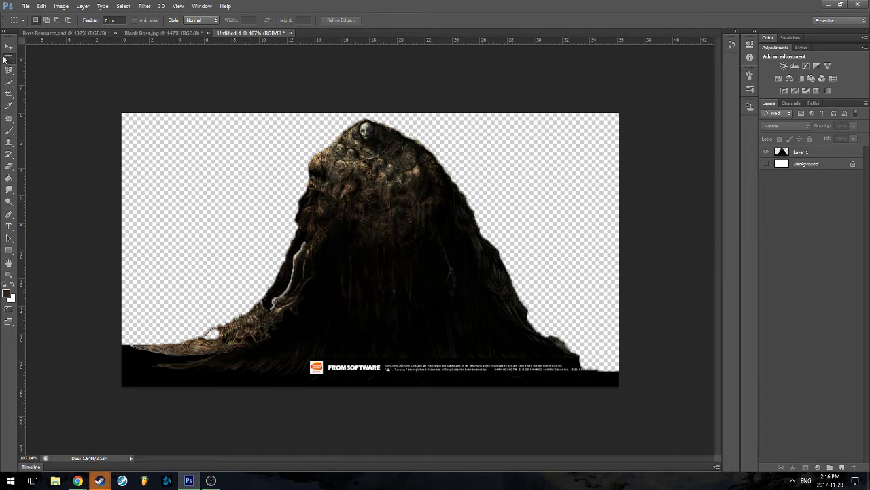
pyautogui.moveTo(218, 64); pyautogui.dragTo(536, 307)
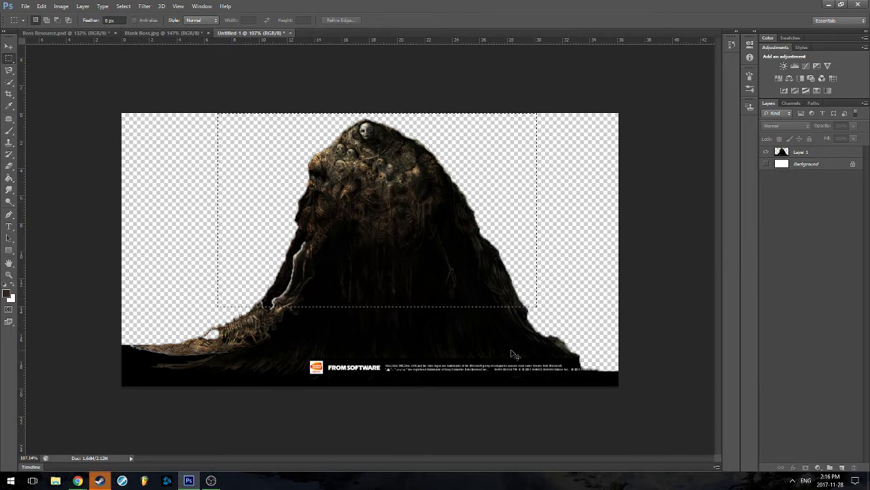
pyautogui.click(139, 32)
pyautogui.hotkey('ctrl', 'v')
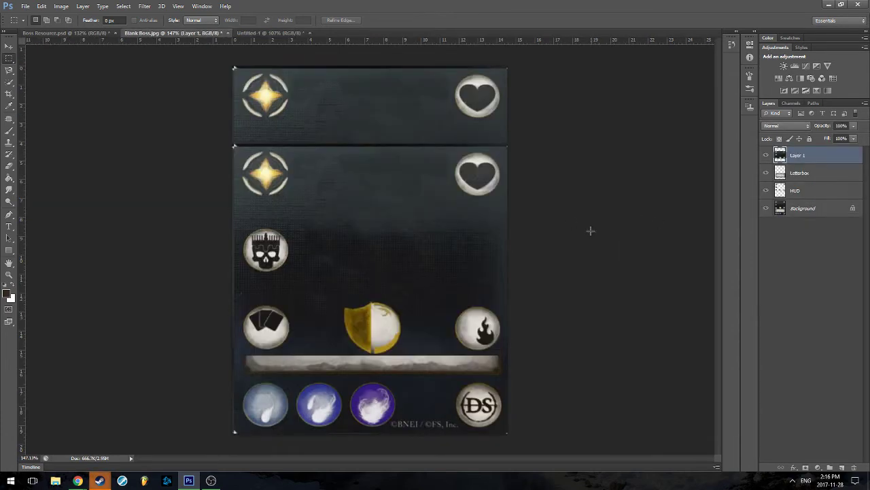
pyautogui.hotkey('ctrl', 'z')
pyautogui.hotkey('ctrl', 'Tab')
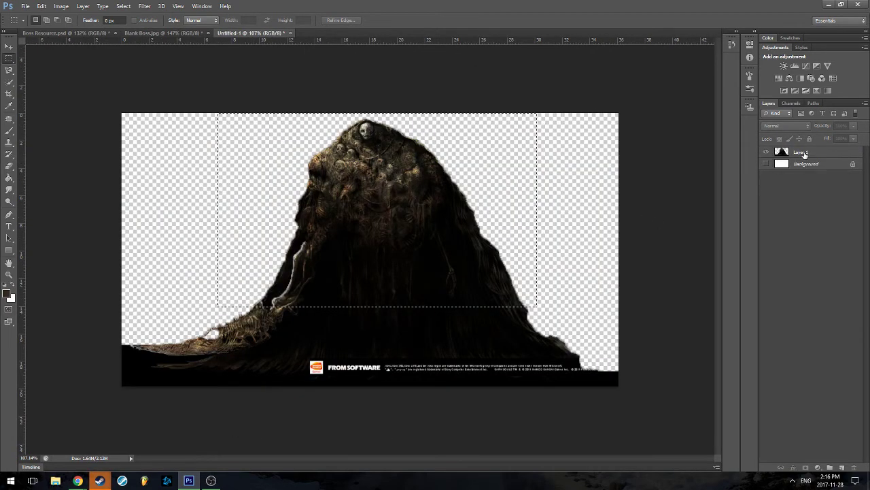
# Copy the selected part of Layer 1 in Untitled-1 and paste it into Blank Boss.jpg as a new layer.
pyautogui.click(148, 32)
pyautogui.hotkey('ctrl', 'v')
pyautogui.click(9, 46)
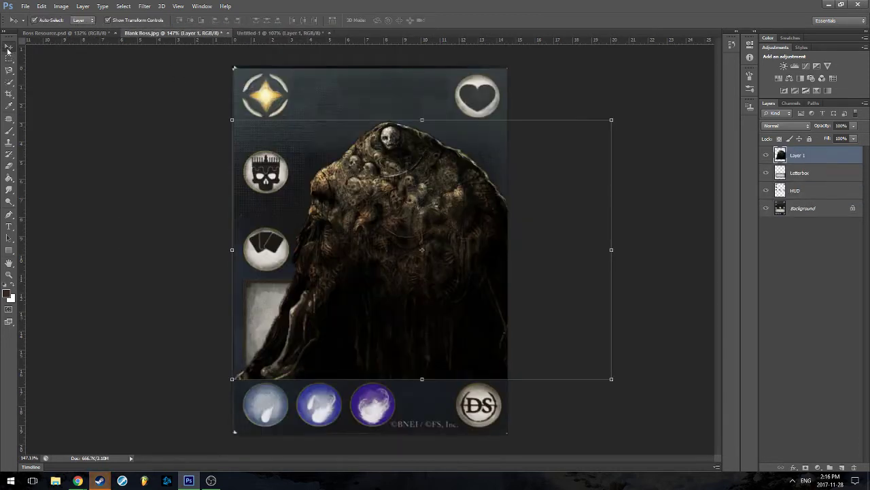
# Position the creature artwork centrally above the text box and move its layer below HUD and Letterbox, directly above Background.
pyautogui.moveTo(424, 210); pyautogui.dragTo(407, 188)
pyautogui.moveTo(820, 161); pyautogui.dragTo(820, 199)
pyautogui.click(668, 334)
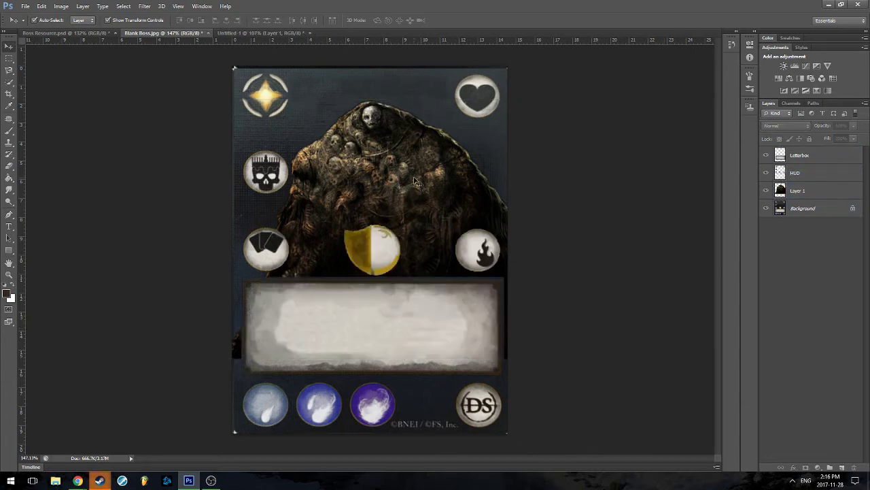
pyautogui.moveTo(413, 180)
pyautogui.mouseDown()
pyautogui.moveTo(408, 158)
pyautogui.moveTo(381, 163)
pyautogui.moveTo(419, 176)
pyautogui.moveTo(429, 165)
pyautogui.moveTo(376, 163)
pyautogui.moveTo(421, 188)
pyautogui.moveTo(421, 178)
pyautogui.moveTo(439, 201)
pyautogui.moveTo(418, 197)
pyautogui.moveTo(417, 186)
pyautogui.moveTo(427, 188)
pyautogui.mouseUp()
pyautogui.click(517, 378)
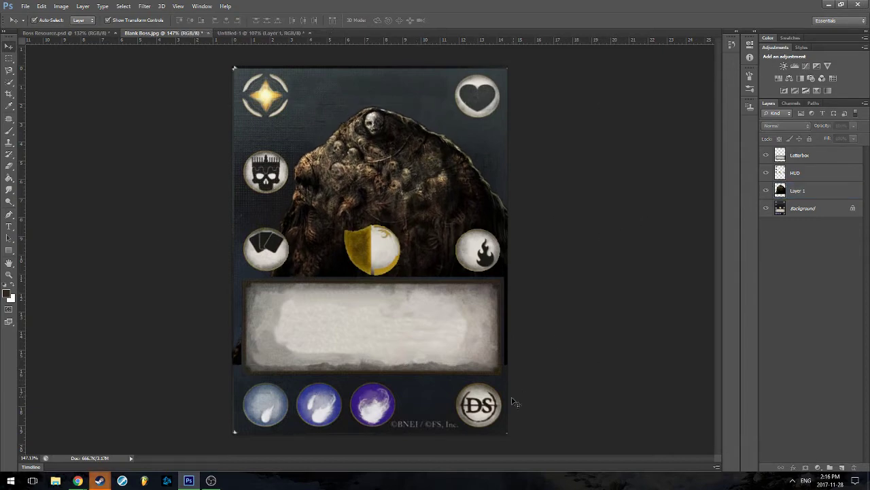
# On the Letterbox layer, select the narrow strip outside the text box frame's right edge and delete it.
pyautogui.click(9, 166)
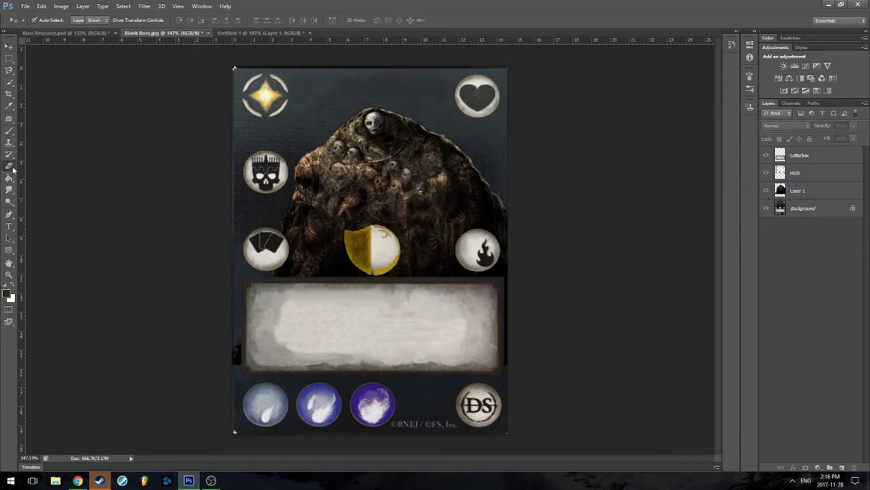
pyautogui.scroll(5, 535, 346)
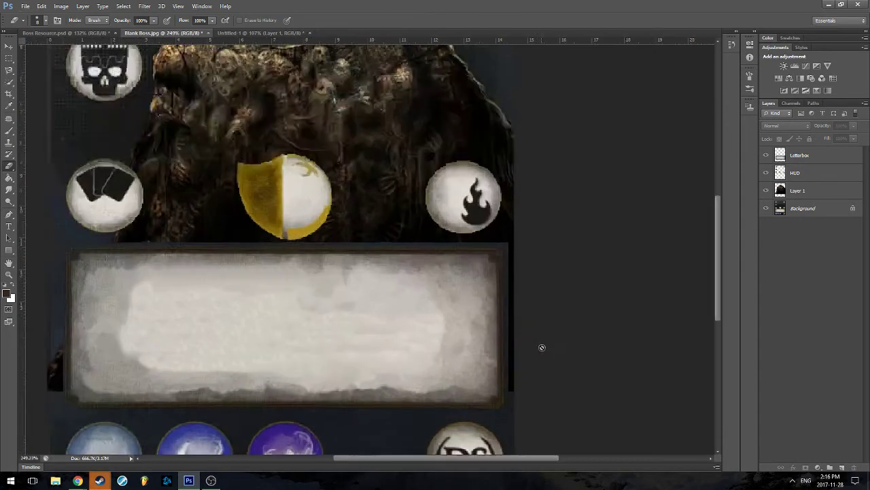
pyautogui.click(806, 157)
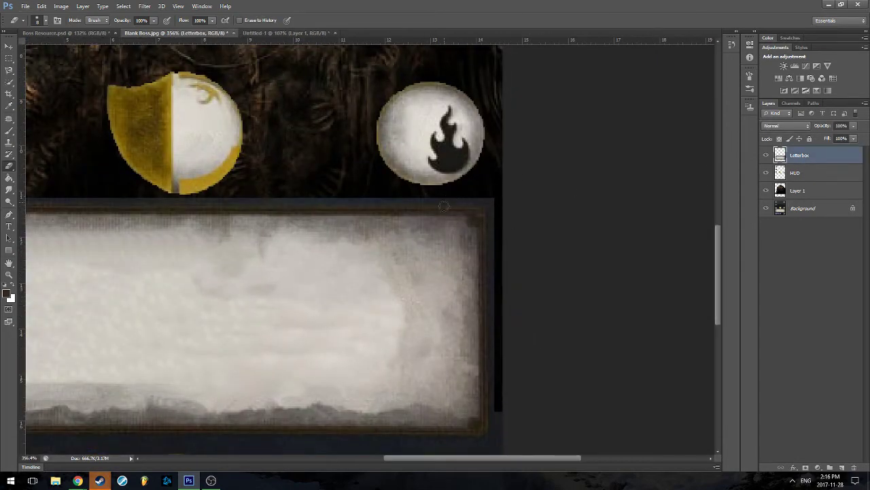
pyautogui.click(9, 57)
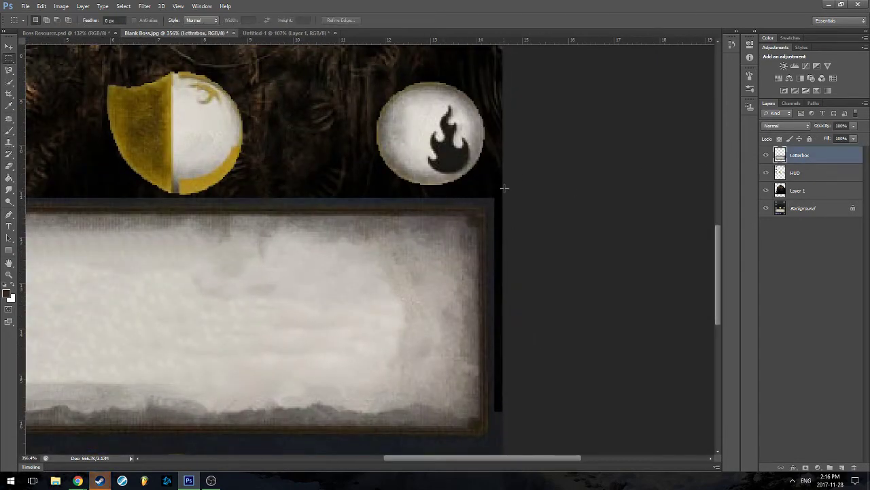
pyautogui.moveTo(502, 183); pyautogui.dragTo(492, 442)
pyautogui.click(510, 440)
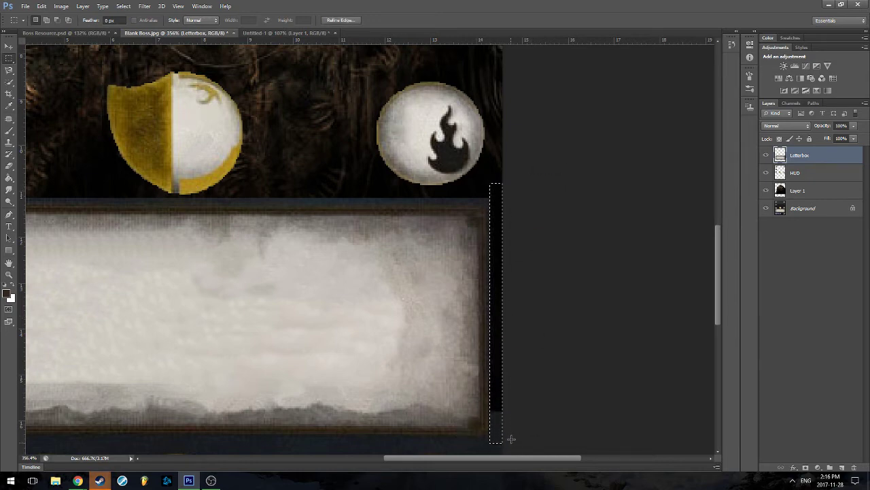
# Select the thin strip of background above the text box frame across the card's full width and delete it from the Letterbox layer.
pyautogui.scroll(-5, 455, 234)
pyautogui.scroll(5, 456, 255)
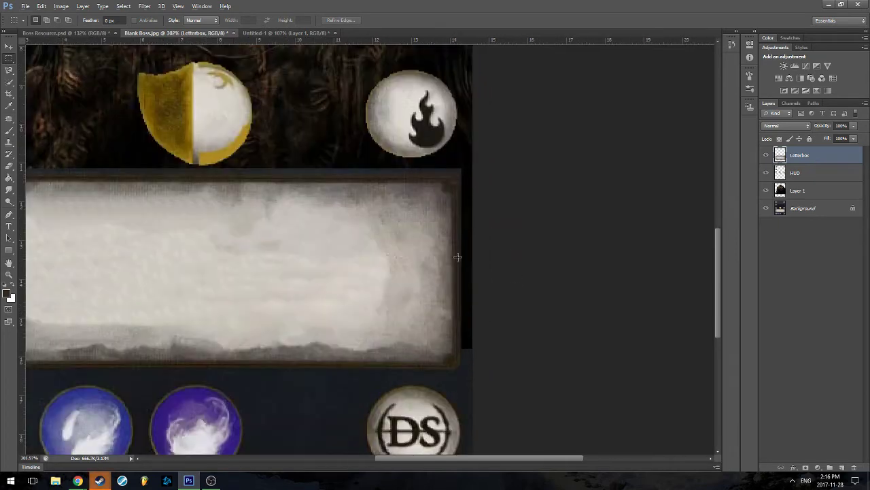
pyautogui.moveTo(468, 169); pyautogui.dragTo(33, 163)
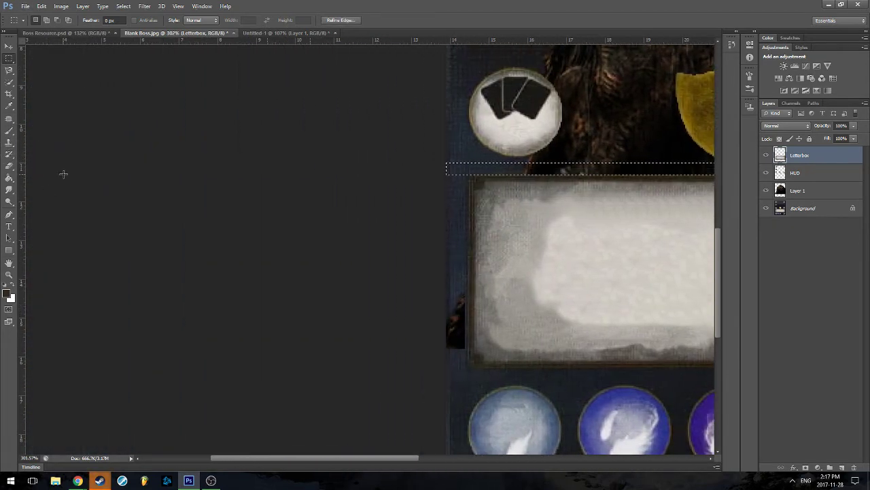
pyautogui.scroll(-5, 423, 227)
pyautogui.scroll(3, 449, 235)
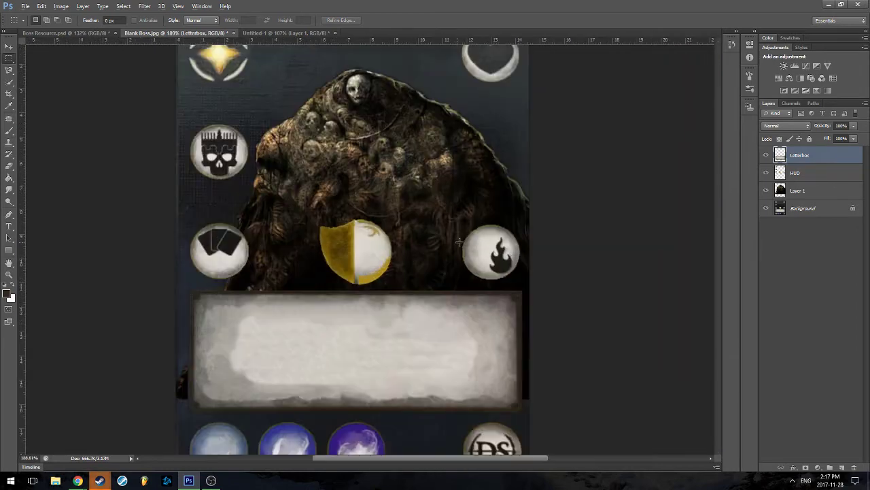
pyautogui.scroll(-2, 440, 289)
pyautogui.hscroll(-5, 424, 310)
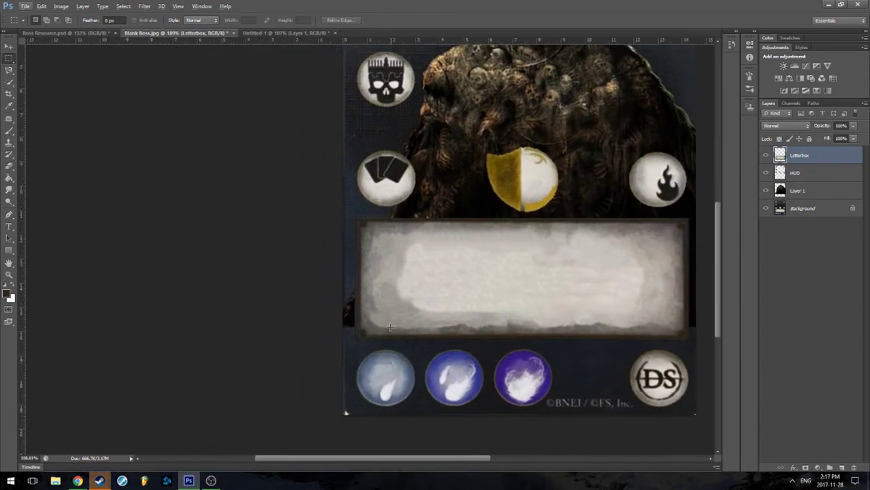
# Compare with the creature card in Boss Resource.psd, then erase the Layer 1 fragment beside the text box's lower left corner in Blank Boss.jpg.
pyautogui.scroll(5, 364, 334)
pyautogui.hscroll(-2, 364, 335)
pyautogui.press('e')
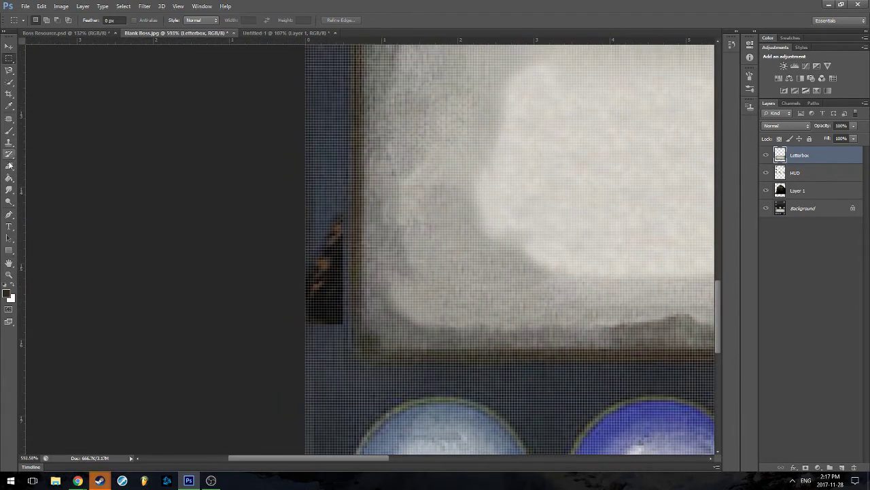
pyautogui.click(67, 33)
pyautogui.scroll(-1, 372, 249)
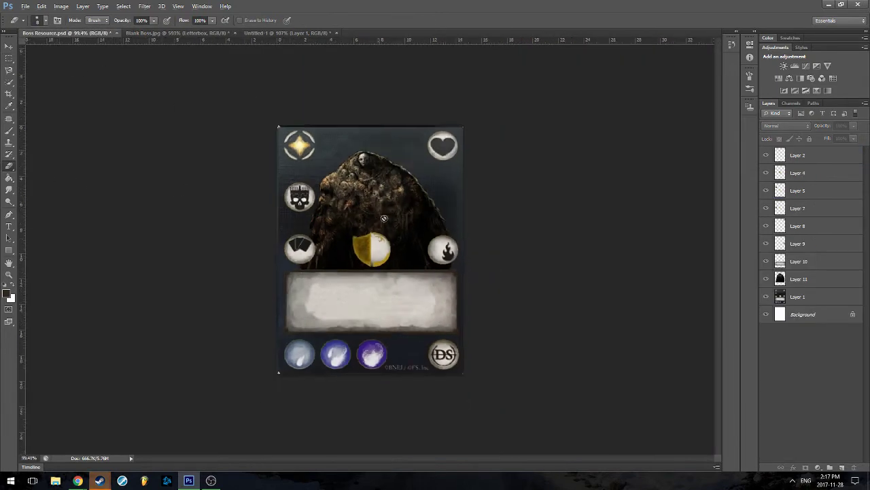
pyautogui.scroll(4, 372, 249)
pyautogui.click(143, 32)
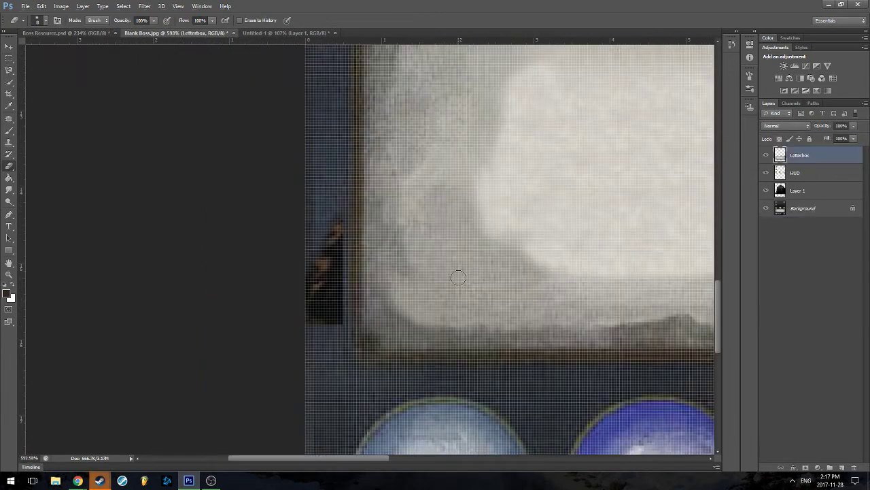
pyautogui.scroll(-5, 409, 272)
pyautogui.scroll(5, 237, 328)
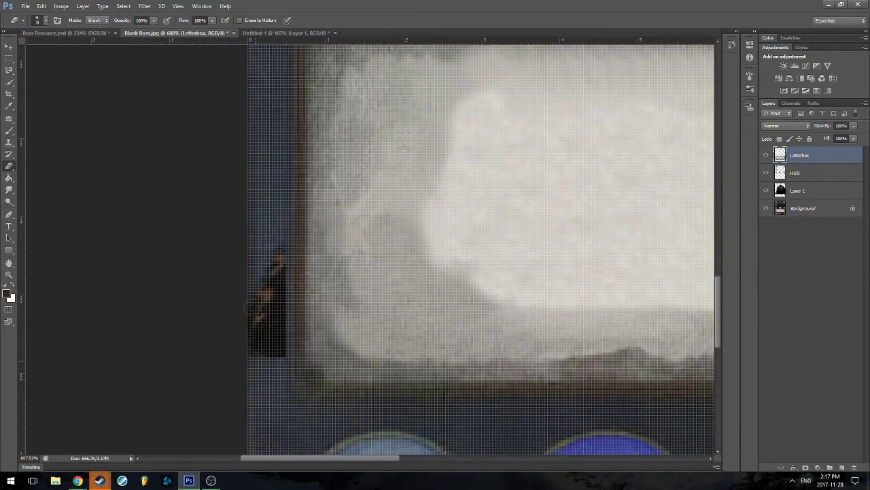
pyautogui.click(816, 195)
pyautogui.moveTo(272, 352)
pyautogui.mouseDown()
pyautogui.moveTo(254, 280)
pyautogui.moveTo(260, 343)
pyautogui.moveTo(282, 344)
pyautogui.moveTo(276, 248)
pyautogui.mouseUp()
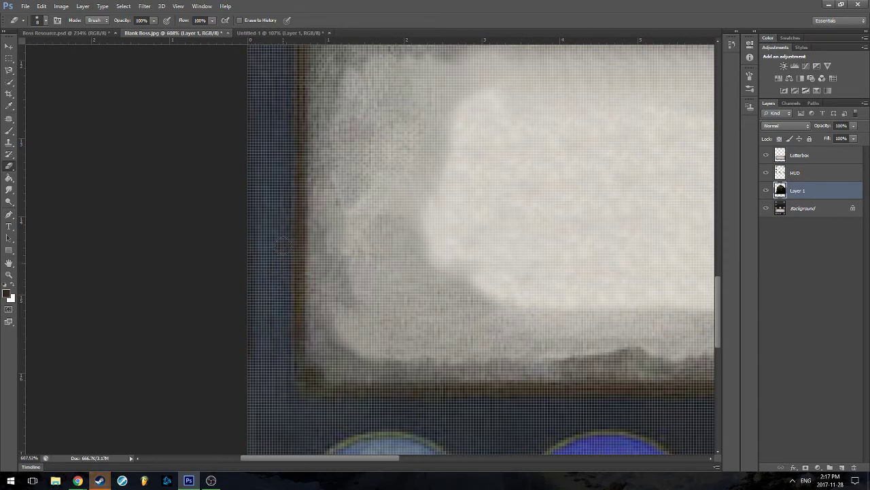
# Erase the creature's dark edge on Layer 1 along the card's right border, from beside the text box up past the flame icon.
pyautogui.scroll(-6, 286, 371)
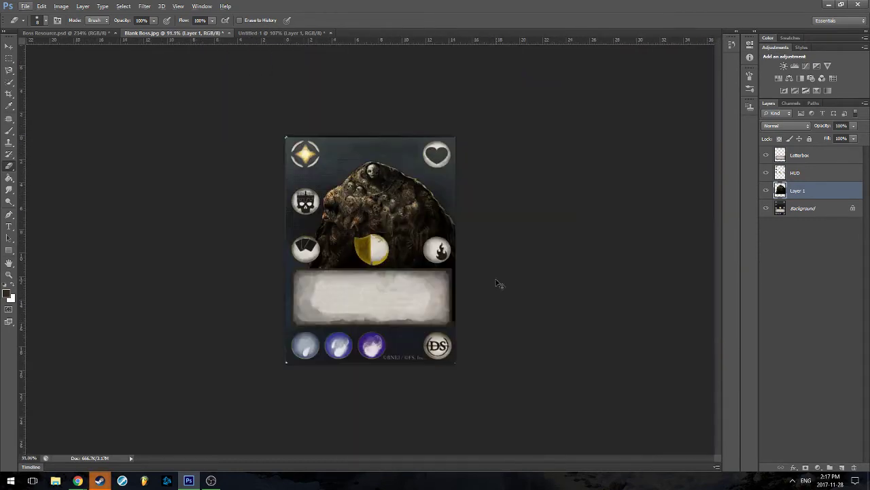
pyautogui.scroll(2, 501, 286)
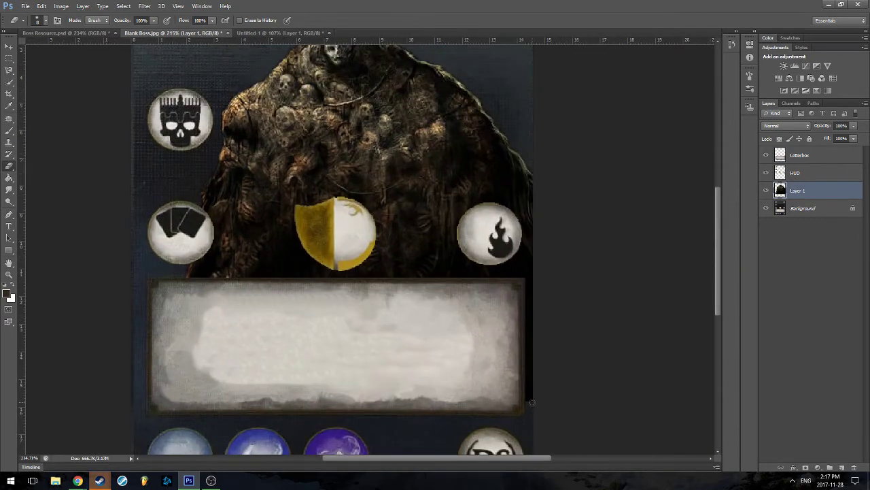
pyautogui.moveTo(532, 402); pyautogui.dragTo(536, 166)
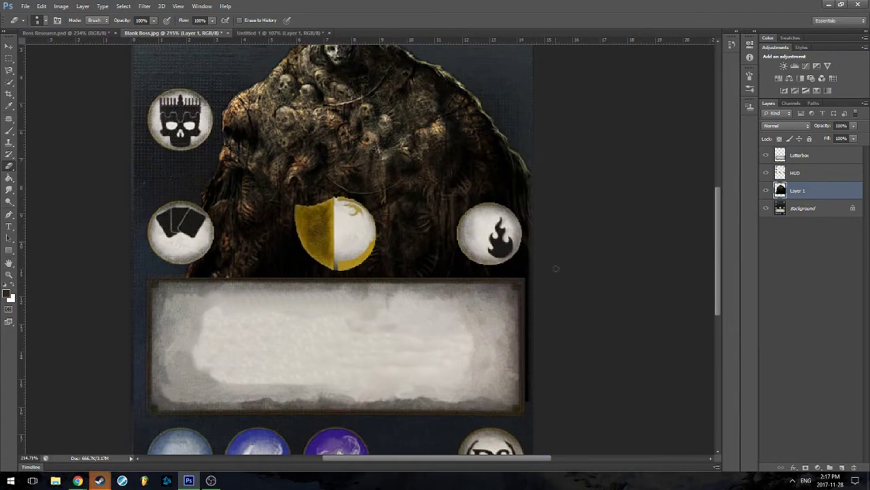
pyautogui.moveTo(530, 404); pyautogui.dragTo(529, 402)
pyautogui.moveTo(537, 280); pyautogui.dragTo(527, 153)
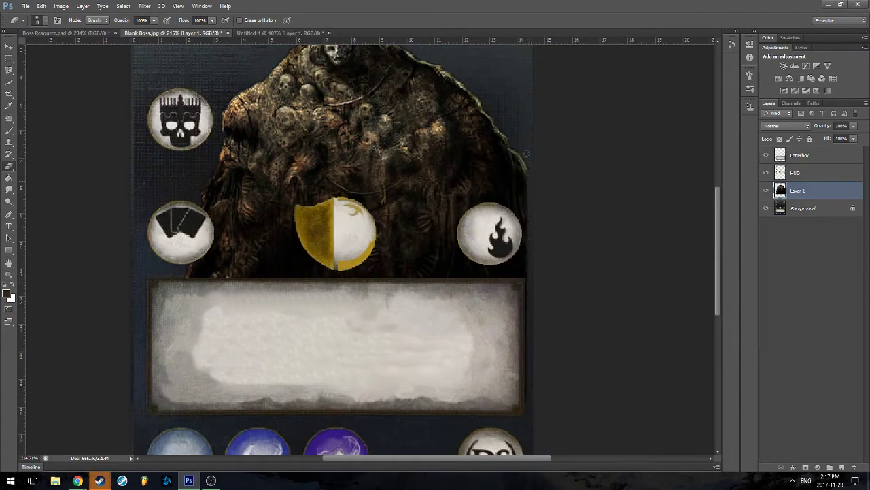
pyautogui.moveTo(525, 402); pyautogui.dragTo(527, 148)
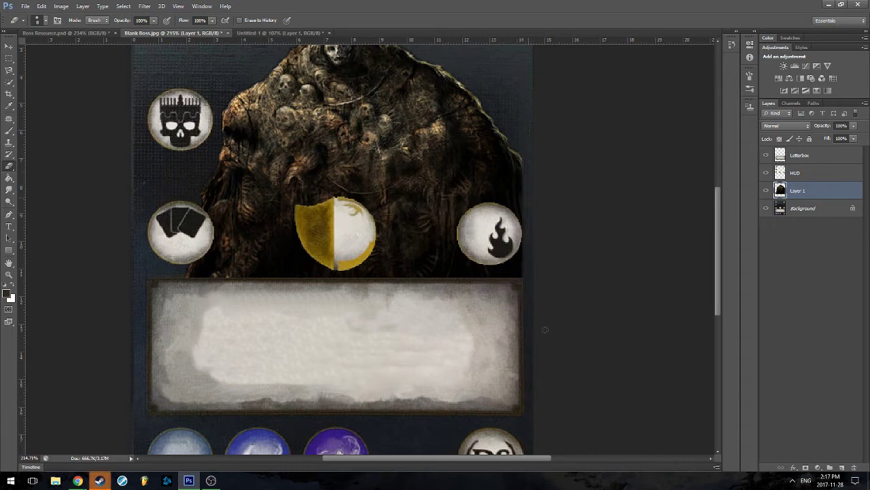
pyautogui.scroll(-1, 545, 329)
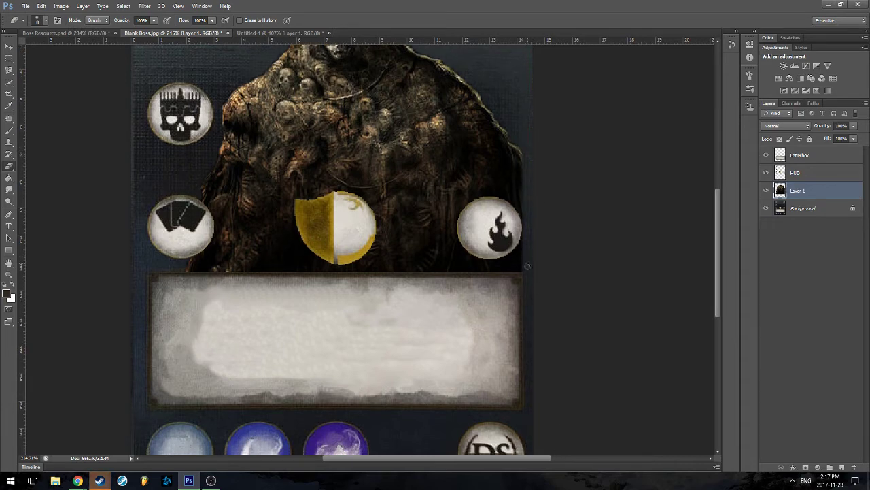
pyautogui.moveTo(521, 272)
pyautogui.mouseDown()
pyautogui.moveTo(522, 242)
pyautogui.moveTo(511, 243)
pyautogui.mouseUp()
# Hide the Background layer and erase the dark fringe on Layer 1 at the creature's lower right corner, just above the text box.
pyautogui.scroll(4, 531, 127)
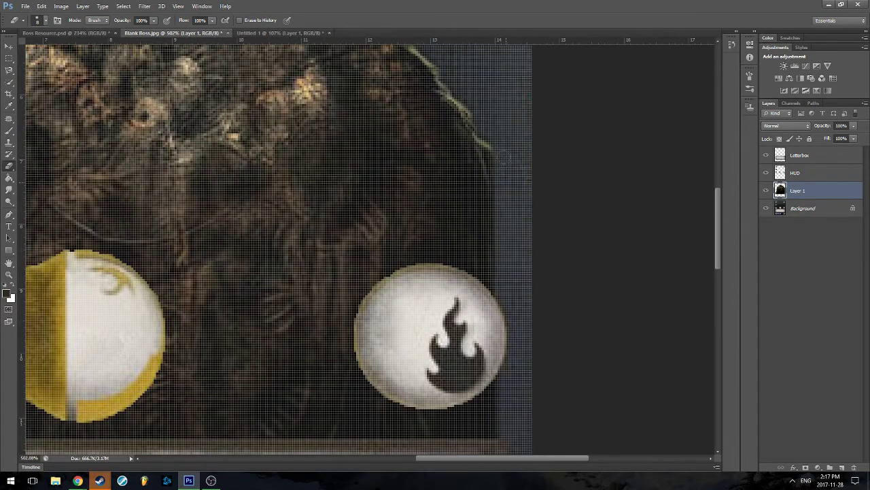
pyautogui.click(43, 22)
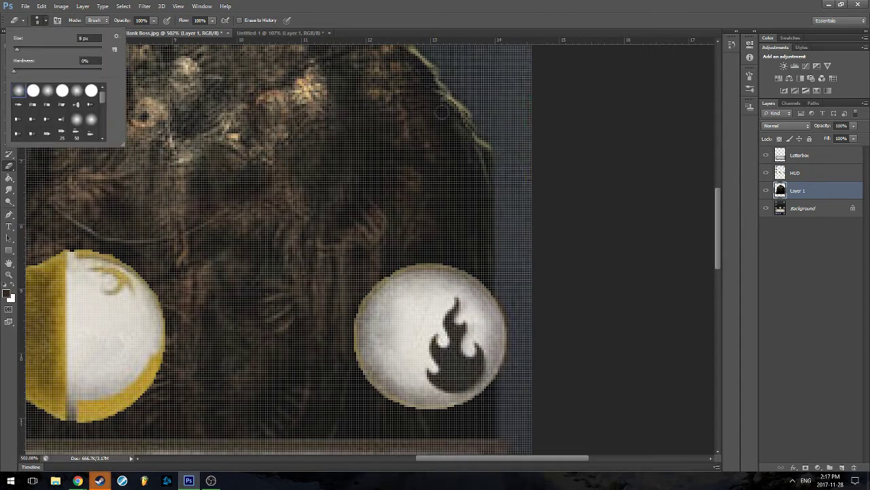
pyautogui.click(500, 142)
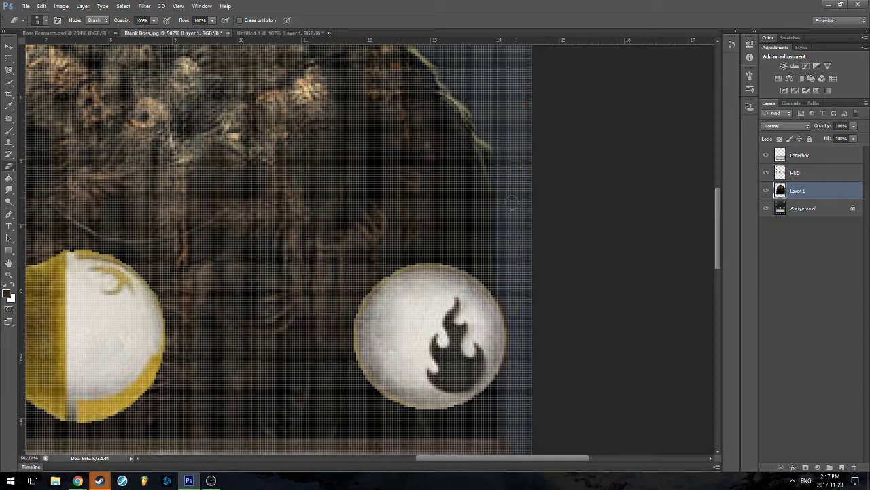
pyautogui.click(767, 209)
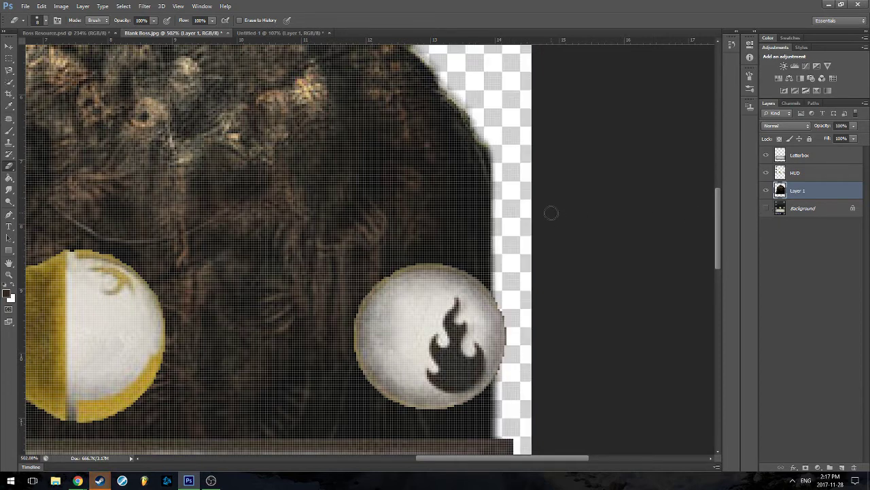
pyautogui.scroll(-3, 507, 340)
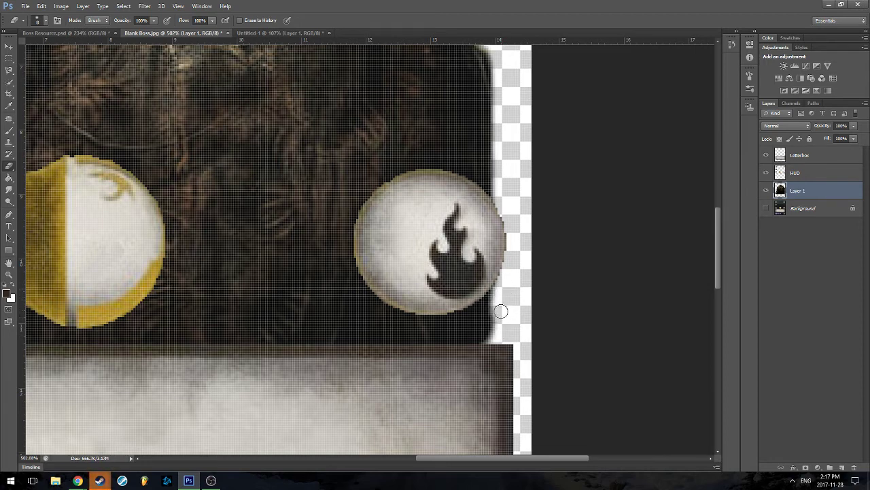
pyautogui.scroll(3, 507, 306)
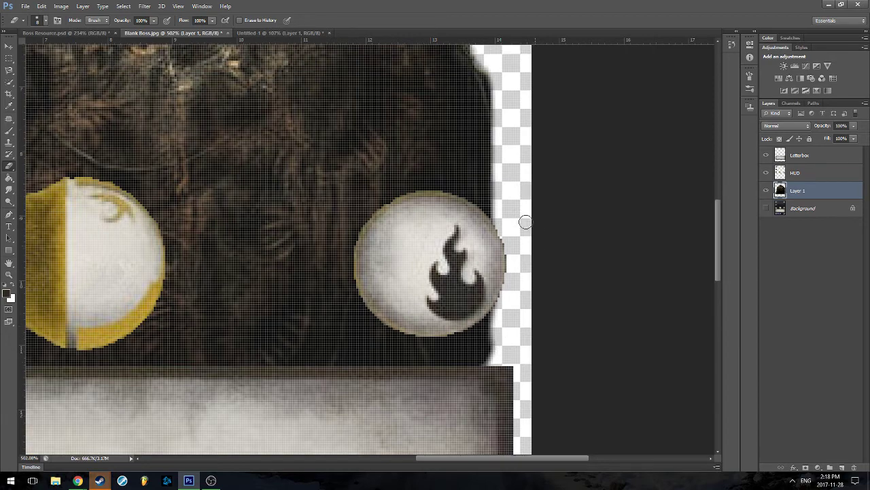
# Erase the rough fringe along the creature's right shoulder on Layer 1, and make the Background layer visible again.
pyautogui.scroll(3, 513, 302)
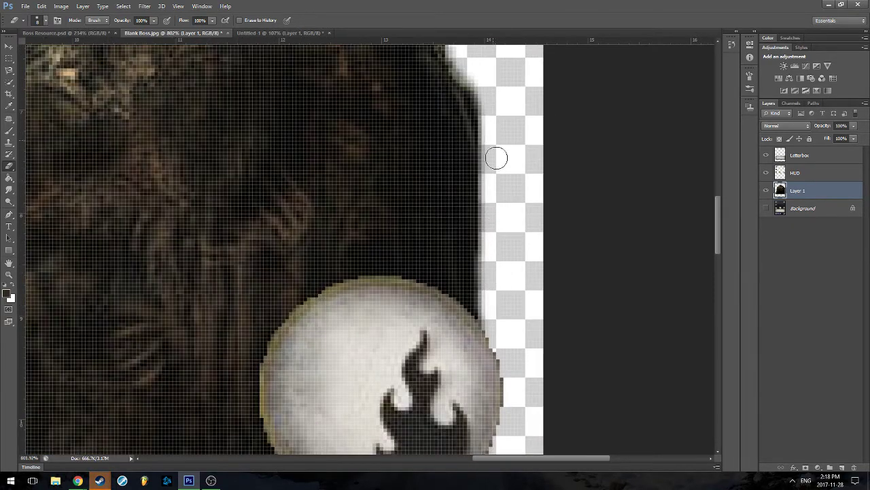
pyautogui.scroll(-4, 533, 224)
pyautogui.scroll(-4, 538, 218)
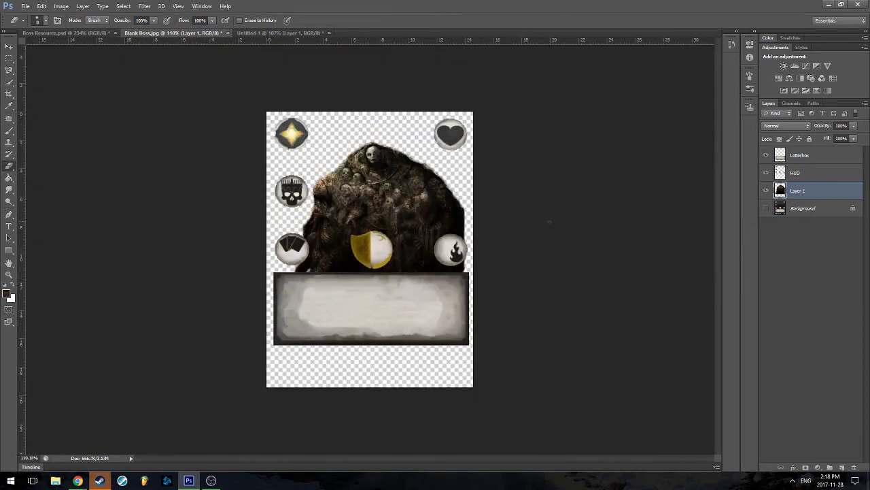
pyautogui.scroll(9, 514, 220)
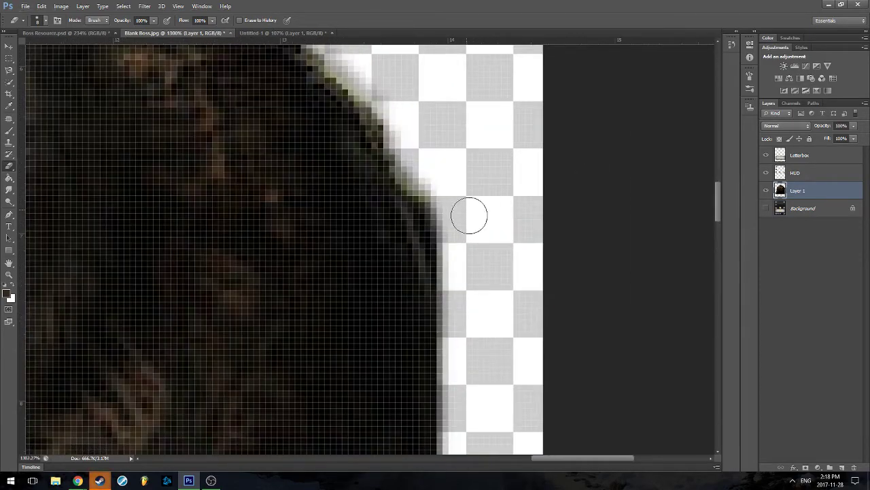
pyautogui.moveTo(470, 272); pyautogui.dragTo(439, 174)
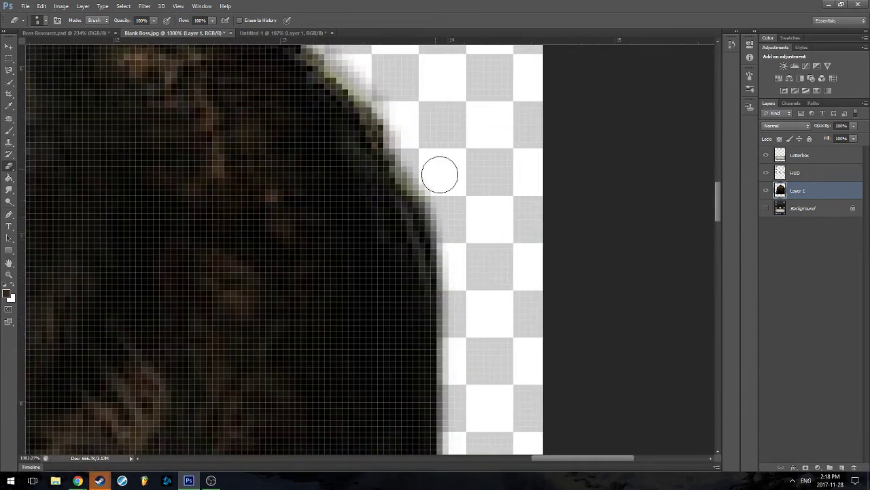
pyautogui.scroll(-9, 486, 290)
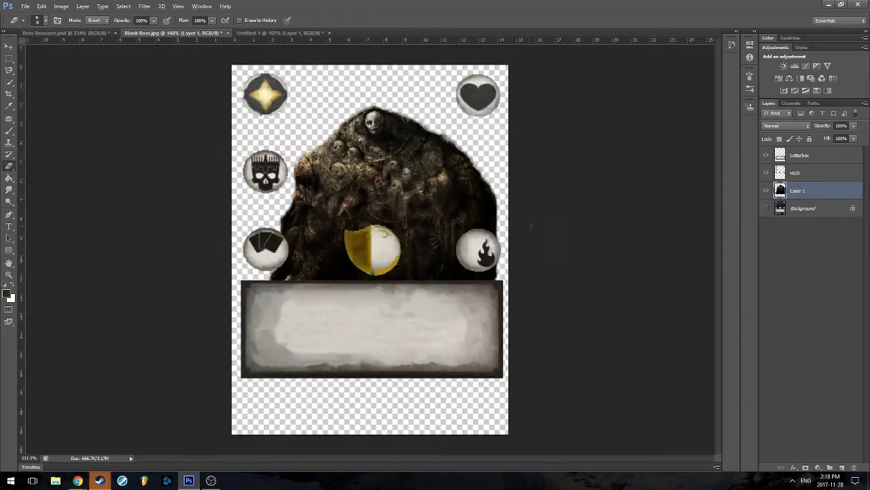
pyautogui.click(766, 209)
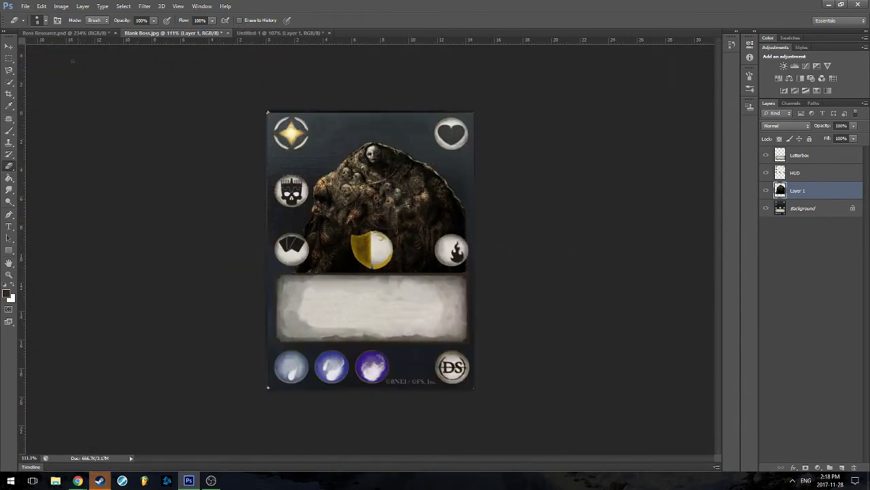
# Add a white two-line title reading GRAVELORD / NITO in OptimusPrinceps at 30 pt near the top of the card.
pyautogui.click(9, 46)
pyautogui.click(107, 101)
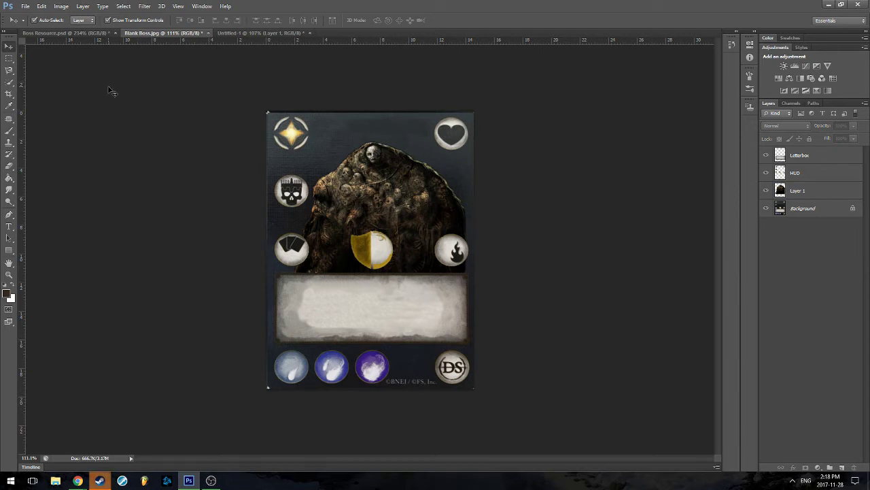
pyautogui.click(9, 225)
pyautogui.click(13, 286)
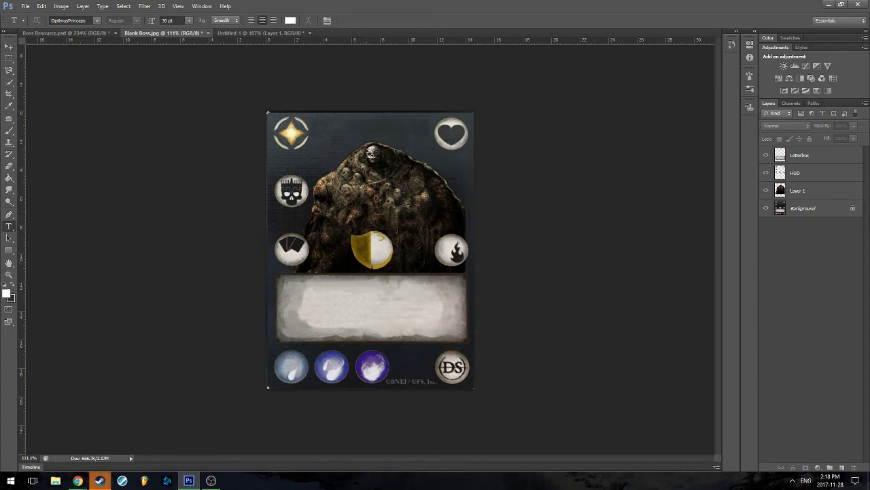
pyautogui.click(329, 139)
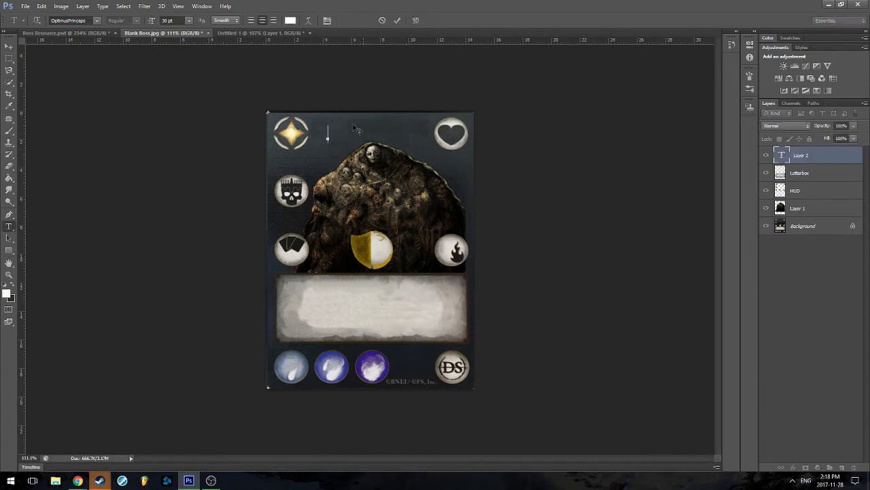
pyautogui.write('GRAVELORD NITO')
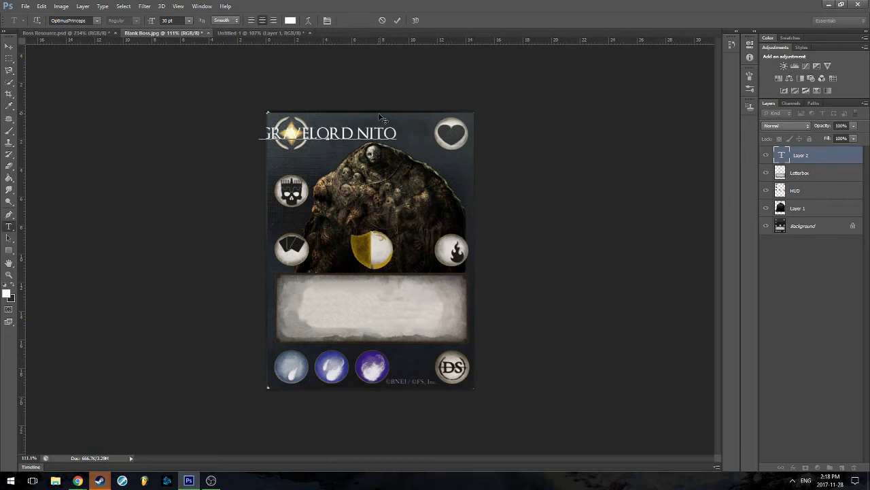
pyautogui.press('BackSpace')
pyautogui.write('O')
pyautogui.press('Left')
pyautogui.press('Left')
pyautogui.press('Left')
pyautogui.press('Left')
pyautogui.press('Return')
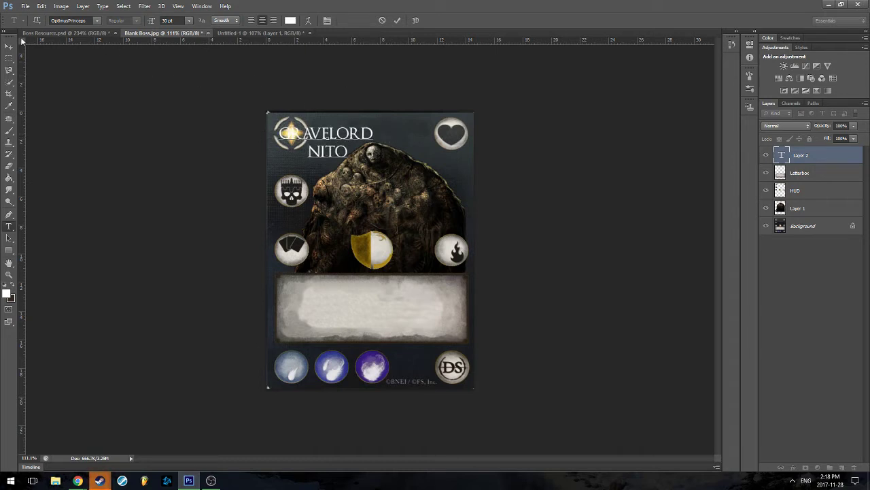
# Move the title between the star and heart icons, and shift the creature on Layer 1 down until its head clears the title.
pyautogui.click(9, 47)
pyautogui.moveTo(354, 136); pyautogui.dragTo(390, 131)
pyautogui.click(809, 208)
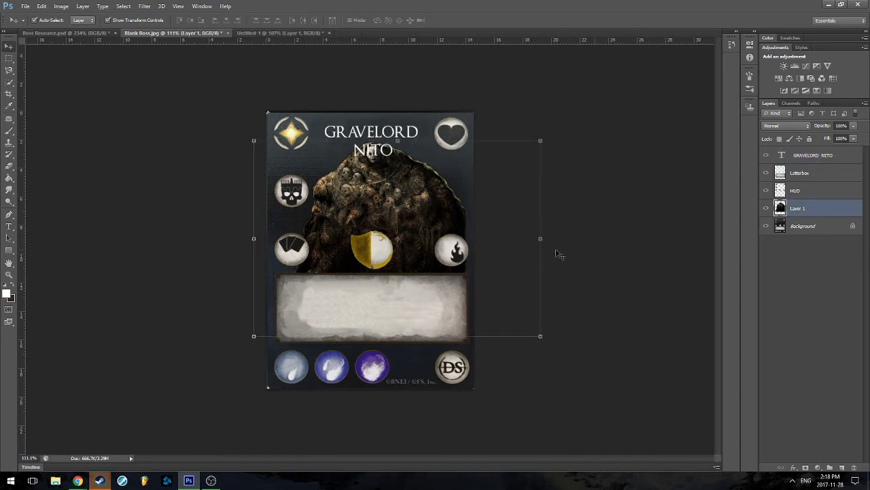
pyautogui.moveTo(419, 210); pyautogui.dragTo(418, 229)
pyautogui.click(9, 70)
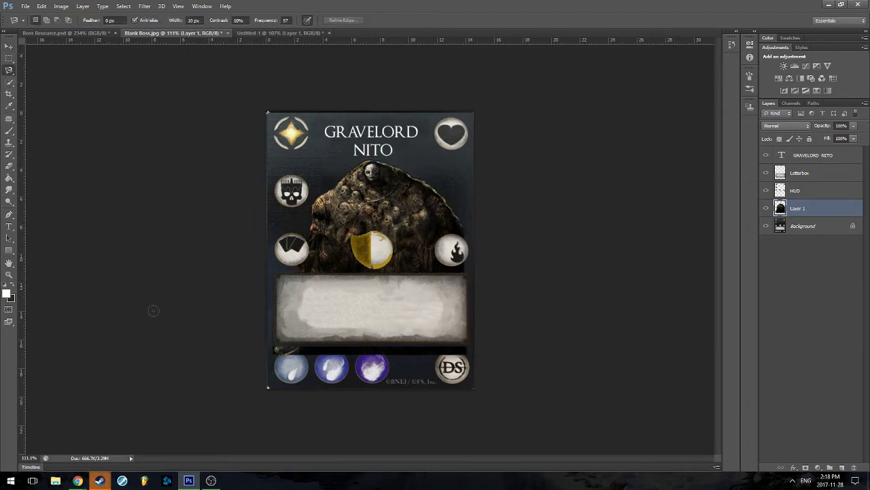
pyautogui.click(267, 388)
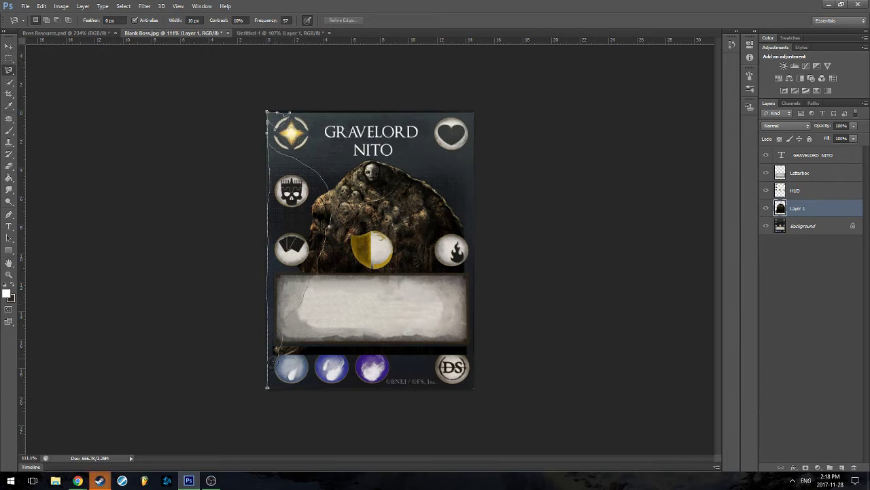
pyautogui.click(267, 388)
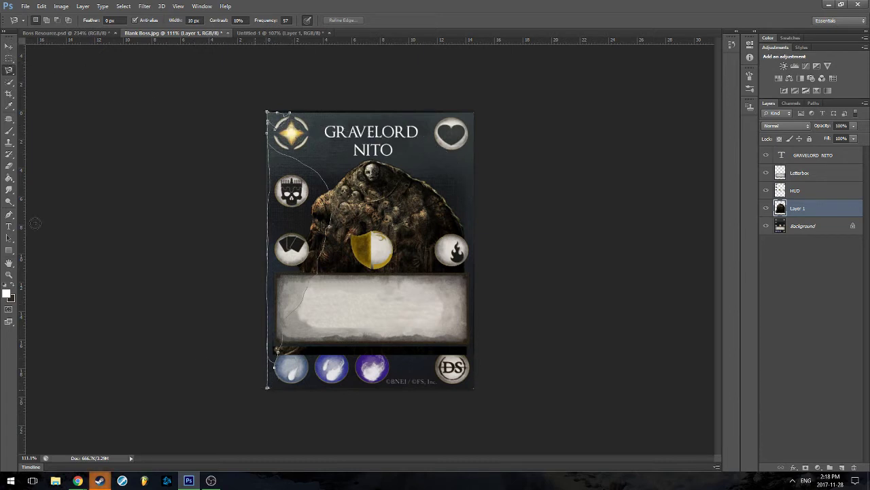
pyautogui.click(269, 387)
# Marquee-select the area from mid text box to the card's bottom edge, delete it from Layer 1 and clear the selection.
pyautogui.click(9, 58)
pyautogui.hotkey('ctrl', 'd')
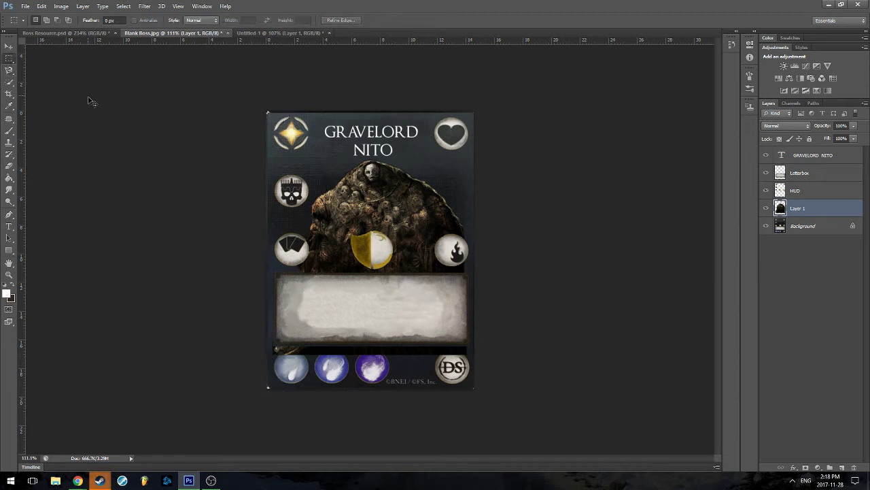
pyautogui.moveTo(266, 388); pyautogui.dragTo(563, 292)
pyautogui.press('Delete')
pyautogui.hotkey('ctrl', 'd')
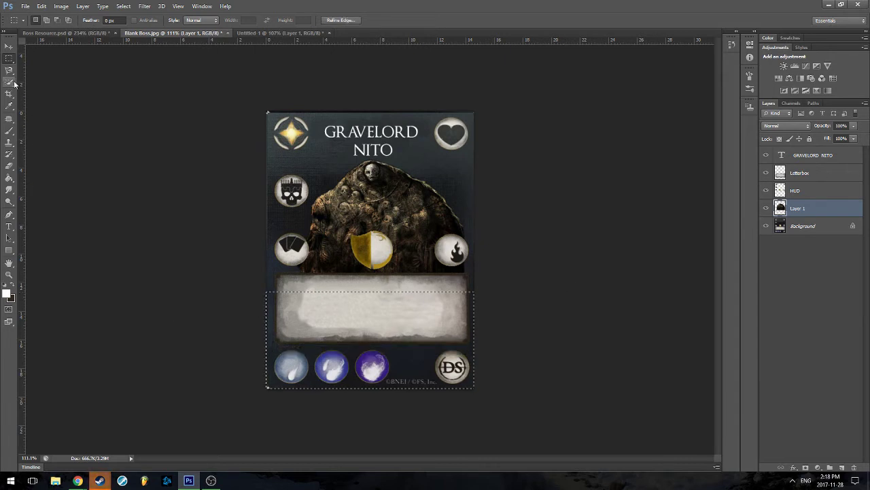
pyautogui.click(9, 45)
pyautogui.click(171, 235)
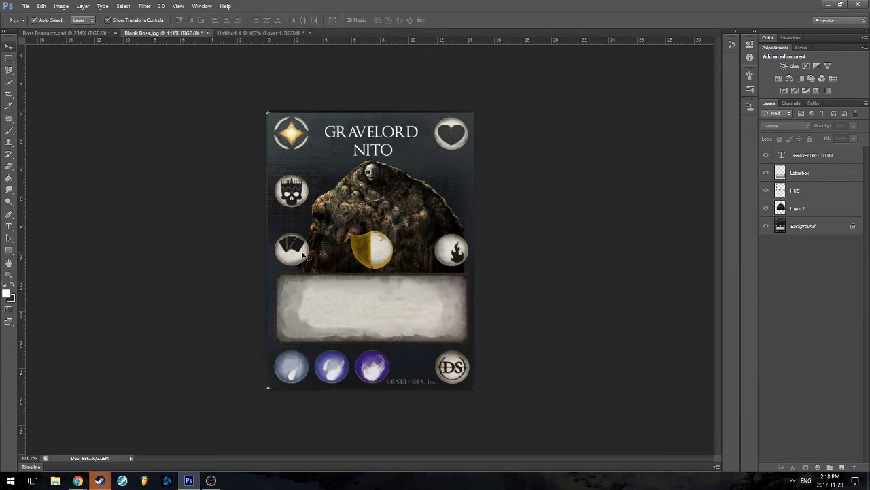
# Nudge the GRAVELORD NITO title slightly upward to centre it above the creature's head, and deselect the layer.
pyautogui.click(812, 155)
pyautogui.scroll(2, 368, 139)
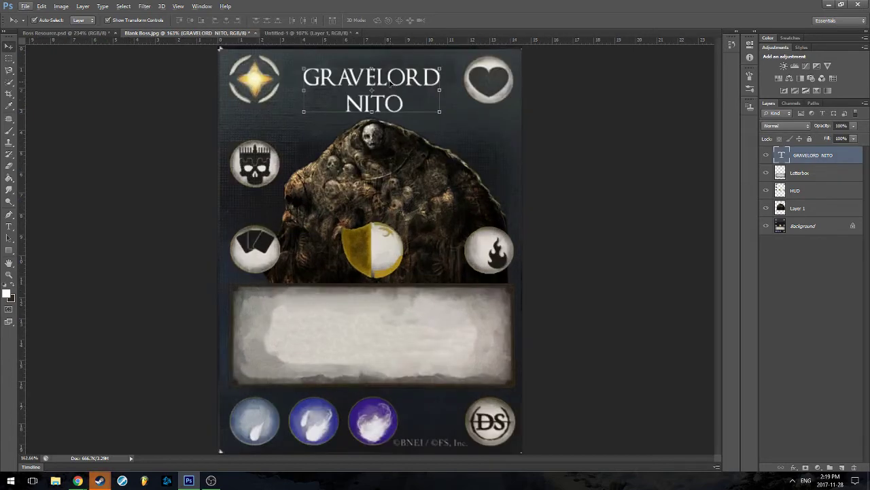
pyautogui.moveTo(392, 83); pyautogui.dragTo(386, 73)
pyautogui.scroll(2, 198, 83)
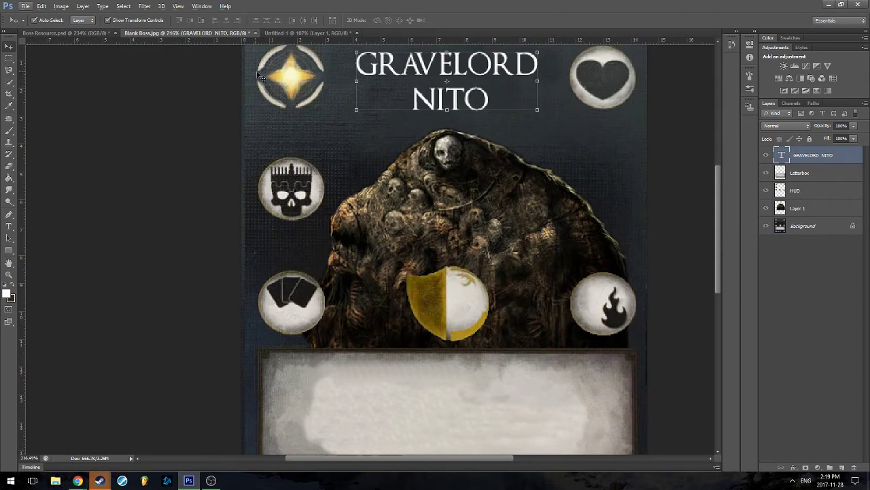
pyautogui.scroll(-2, 181, 122)
pyautogui.click(197, 126)
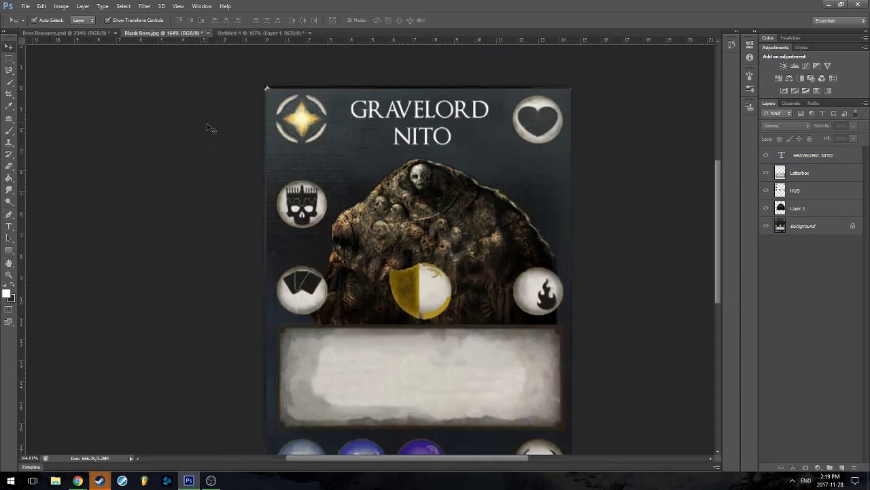
# Examine the card in Blank Boss.jpg up close and as a whole, and compare its layout with Boss Resource.psd.
pyautogui.scroll(2, 371, 130)
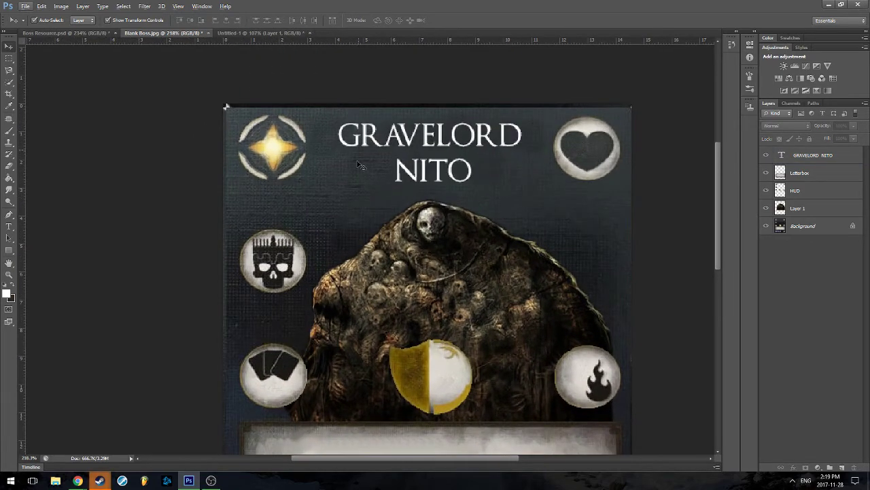
pyautogui.scroll(1, 379, 196)
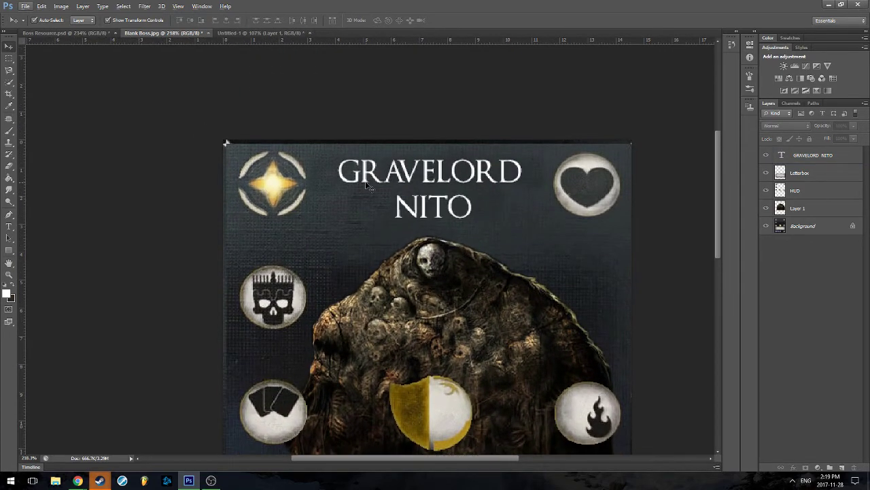
pyautogui.scroll(-5, 406, 189)
pyautogui.scroll(1, 406, 189)
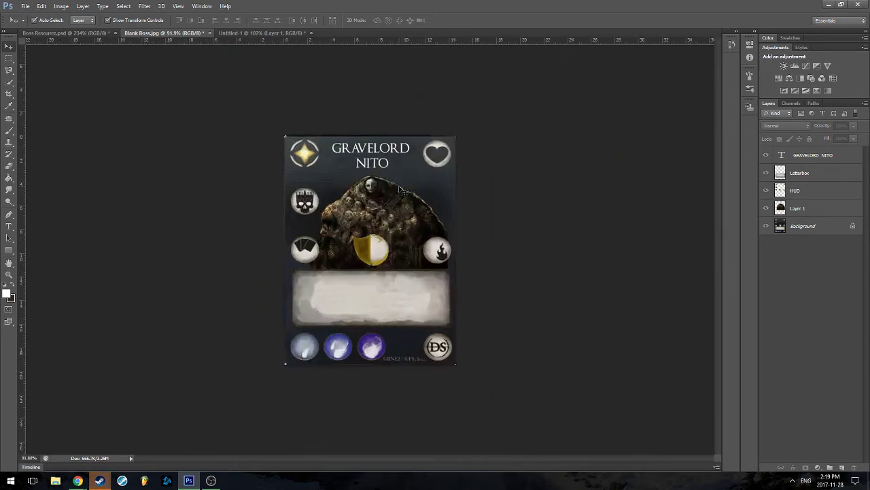
pyautogui.click(71, 34)
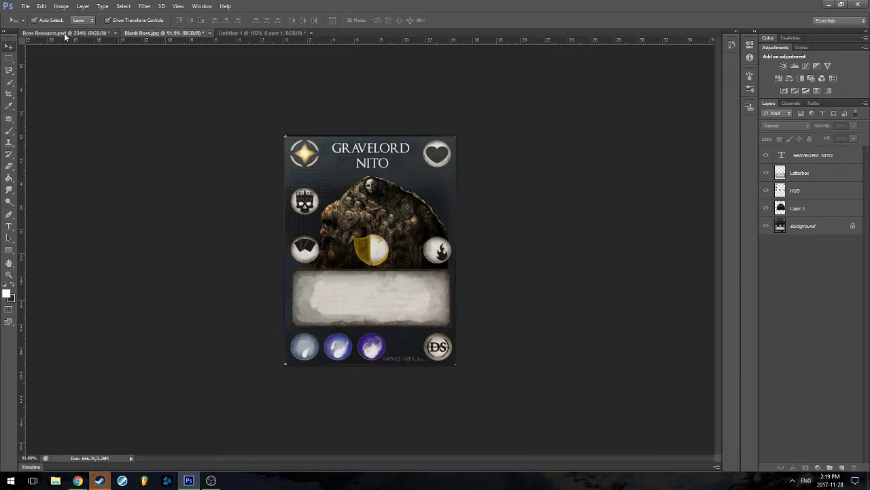
pyautogui.scroll(-4, 136, 116)
pyautogui.scroll(3, 142, 163)
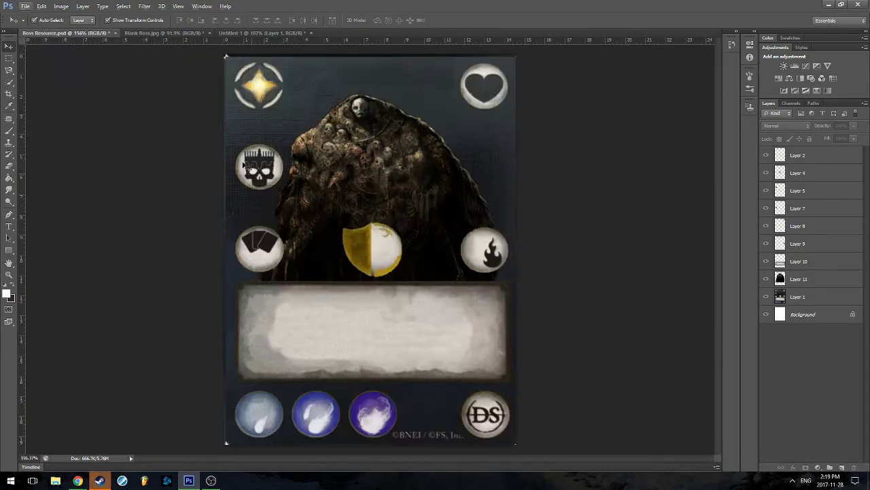
pyautogui.click(155, 34)
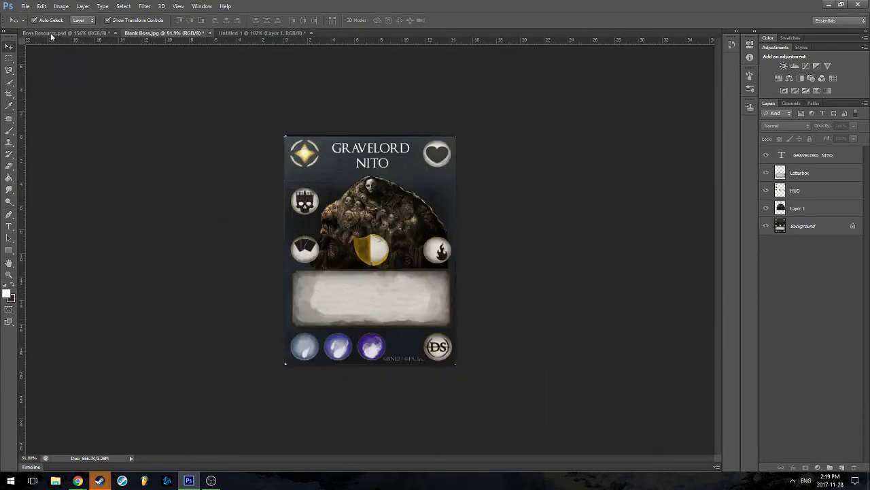
pyautogui.click(55, 34)
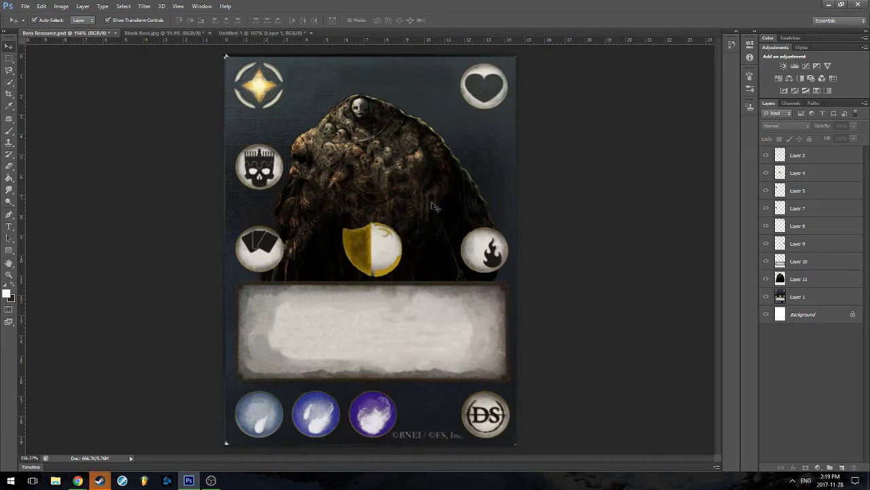
pyautogui.click(155, 34)
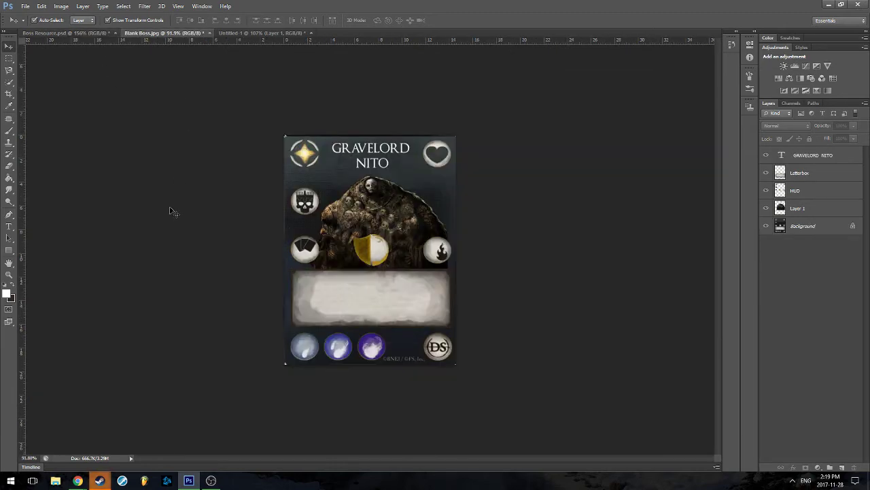
pyautogui.scroll(2, 176, 212)
pyautogui.press('alt')
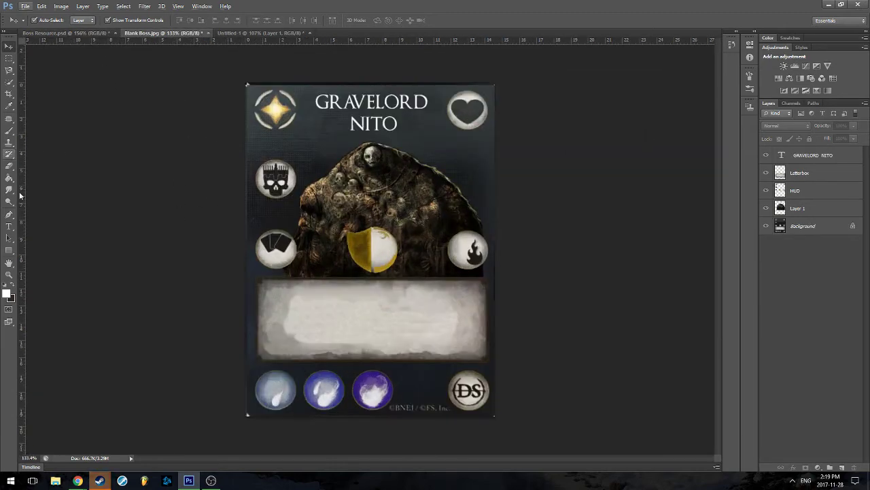
pyautogui.click(9, 225)
pyautogui.click(344, 99)
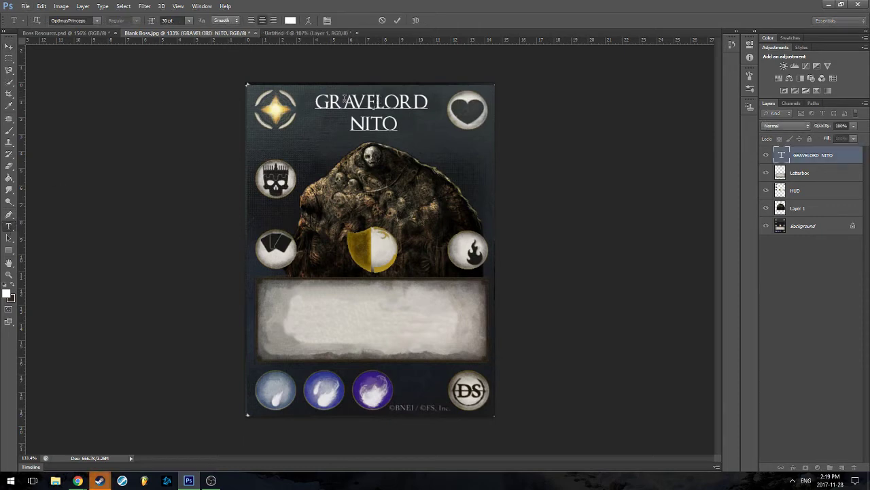
pyautogui.moveTo(319, 100); pyautogui.dragTo(458, 150)
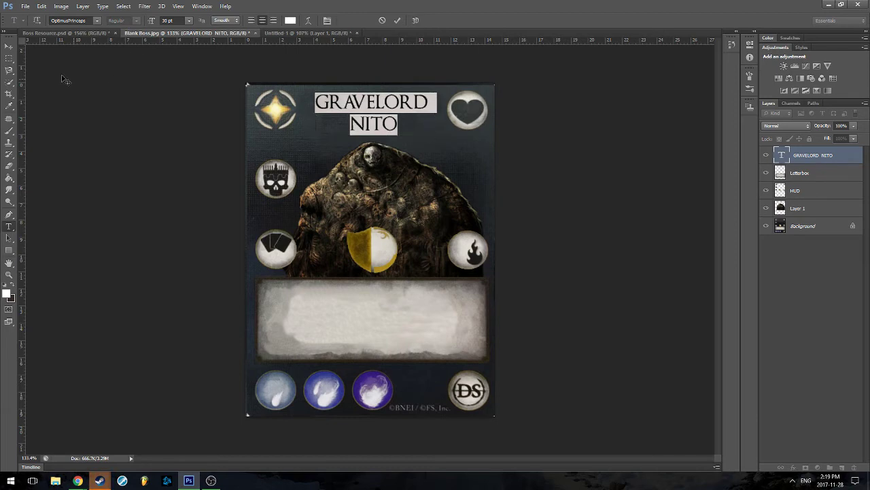
pyautogui.hotkey('ctrl', 'Return')
pyautogui.press('v')
pyautogui.click(170, 126)
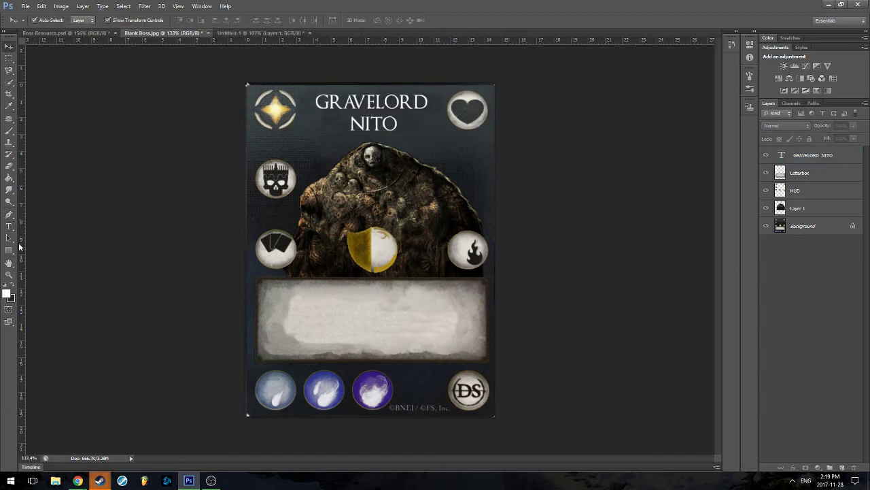
# Select the whole GRAVELORD NITO title text and set its anti-aliasing to Smooth.
pyautogui.click(11, 227)
pyautogui.click(372, 102)
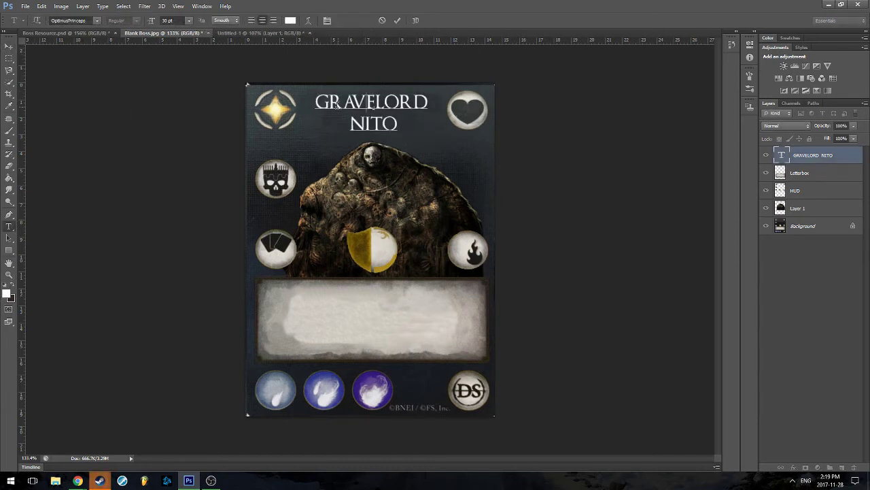
pyautogui.hotkey('ctrl', 'a')
pyautogui.click(230, 20)
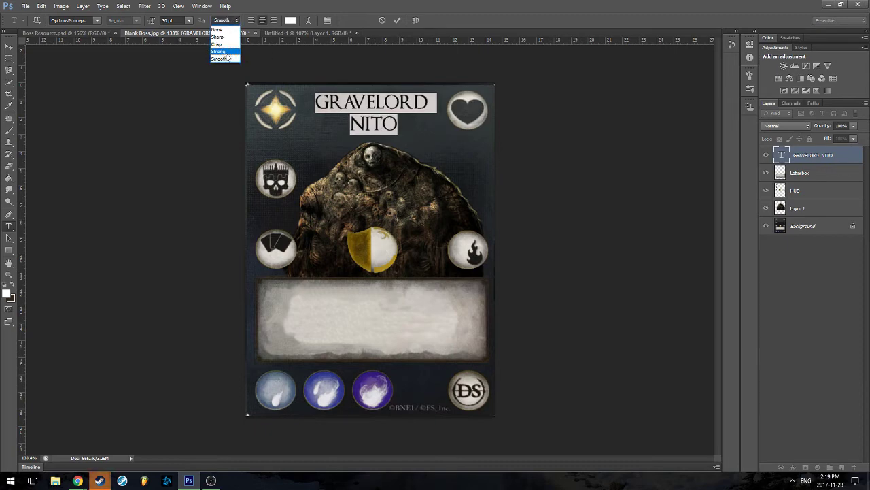
pyautogui.click(226, 57)
pyautogui.click(10, 45)
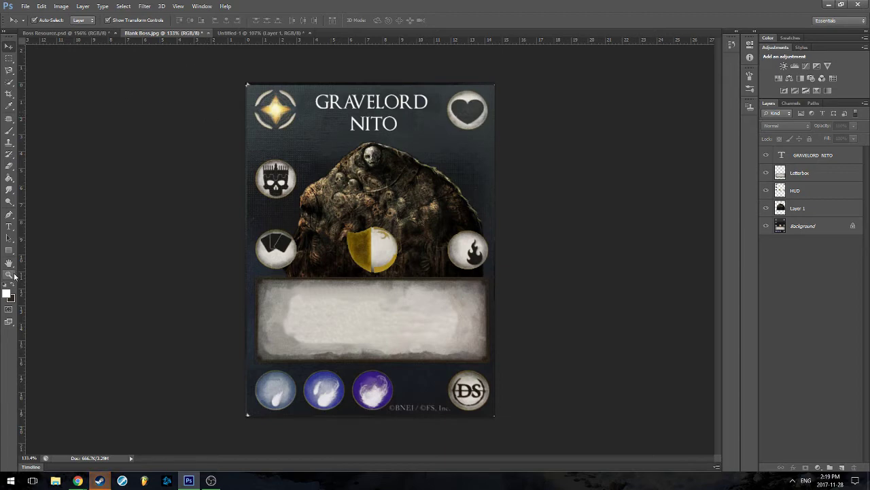
# Delete the extra space after GRAVELORD in the title and shift the title slightly left to recentre it on the card.
pyautogui.click(9, 226)
pyautogui.click(371, 104)
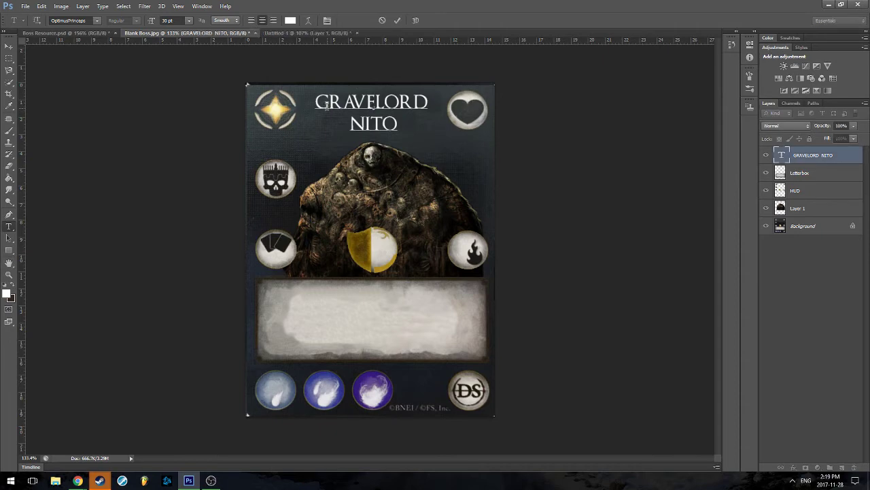
pyautogui.hotkey('ctrl', 'a')
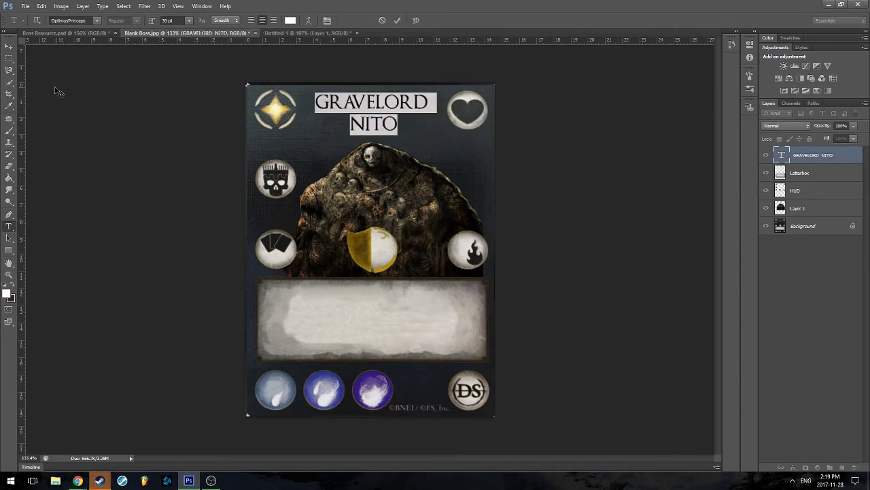
pyautogui.click(429, 104)
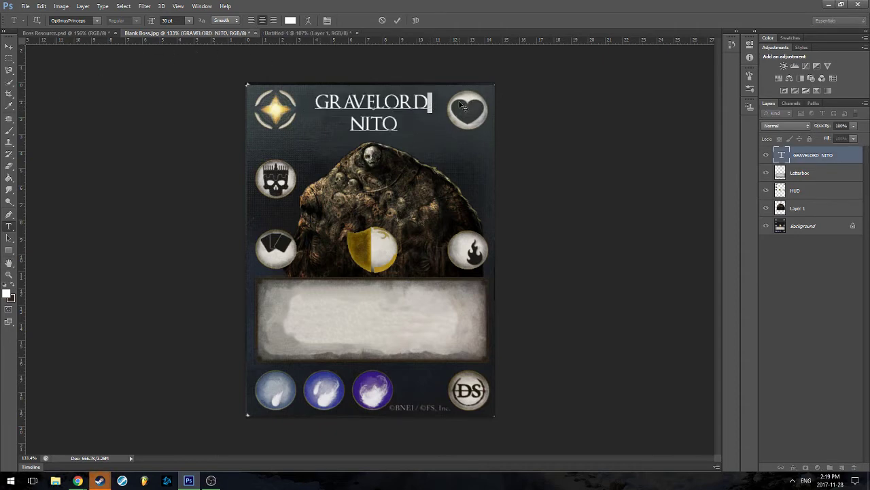
pyautogui.click(9, 45)
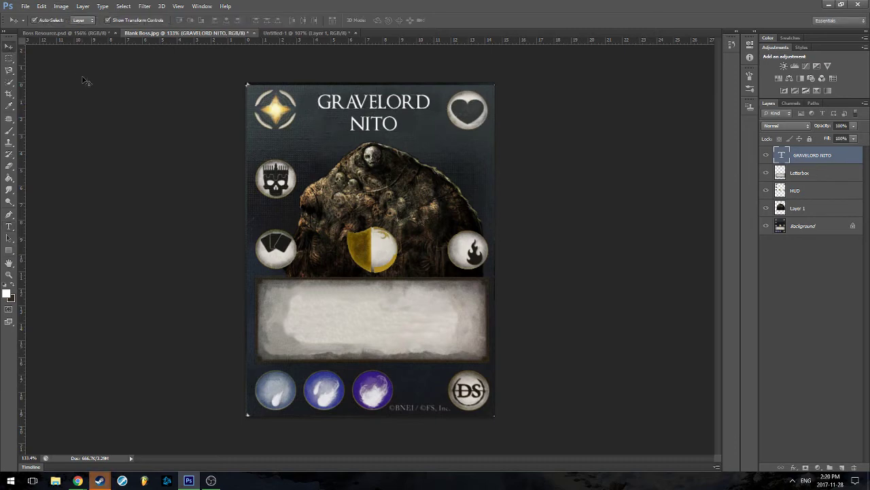
pyautogui.click(83, 83)
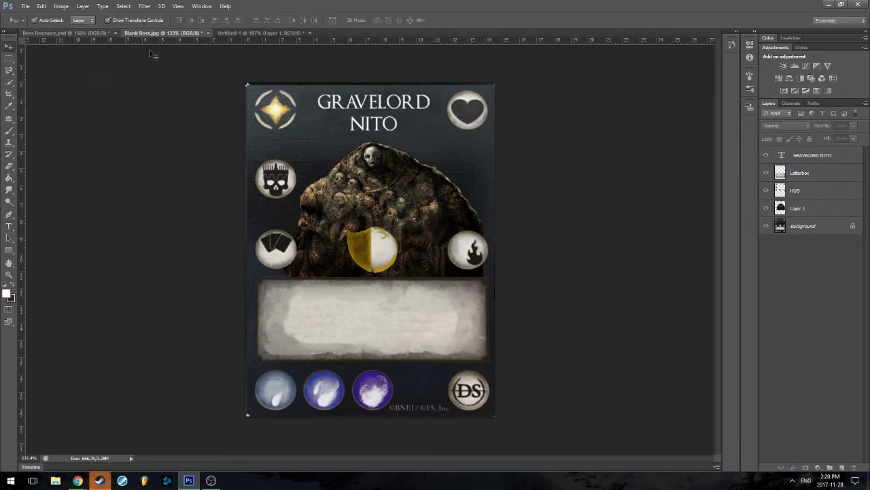
pyautogui.moveTo(381, 107); pyautogui.dragTo(379, 106)
pyautogui.click(632, 436)
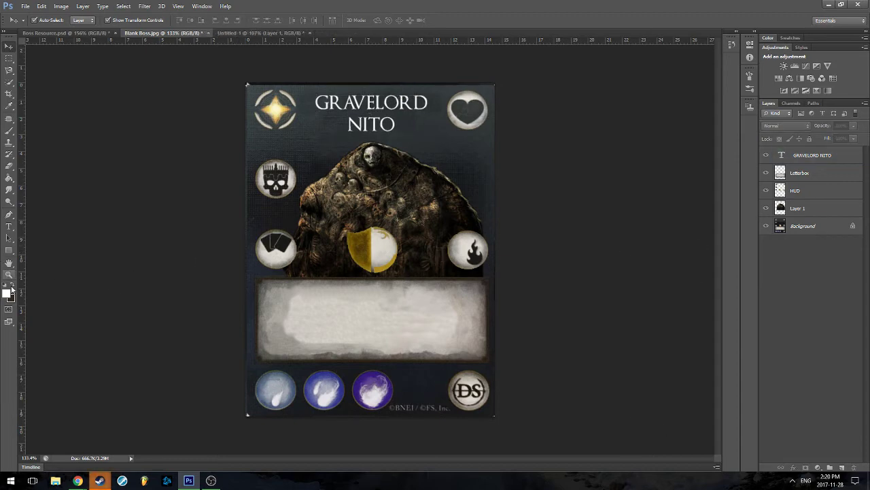
# Add a white "2" on the gold half of the central shield icon and set its size to 48 pt.
pyautogui.click(9, 226)
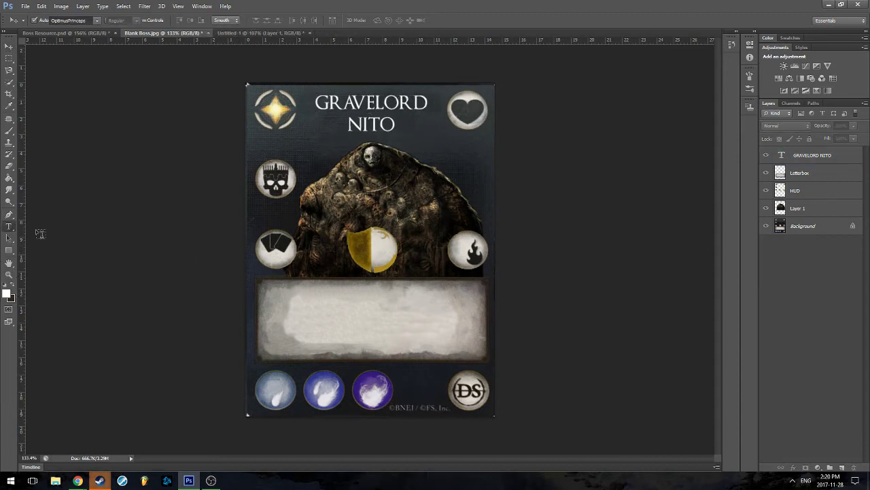
pyautogui.click(363, 259)
pyautogui.write('2')
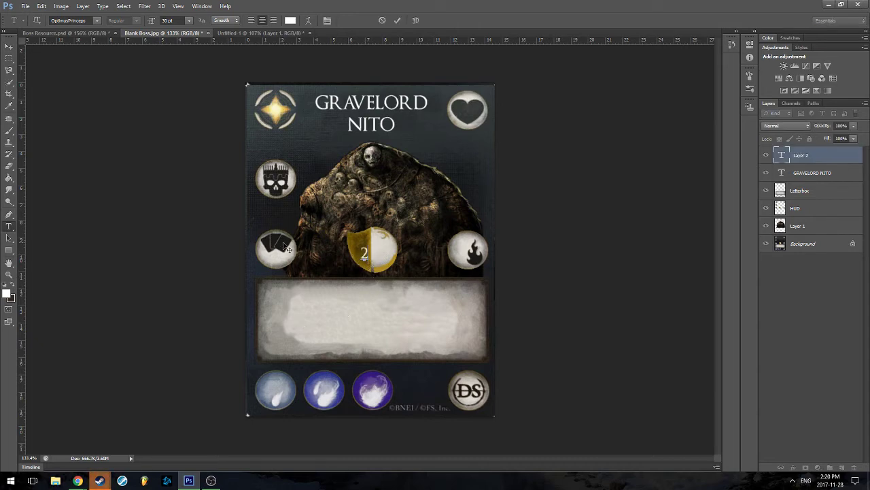
pyautogui.doubleClick(364, 253)
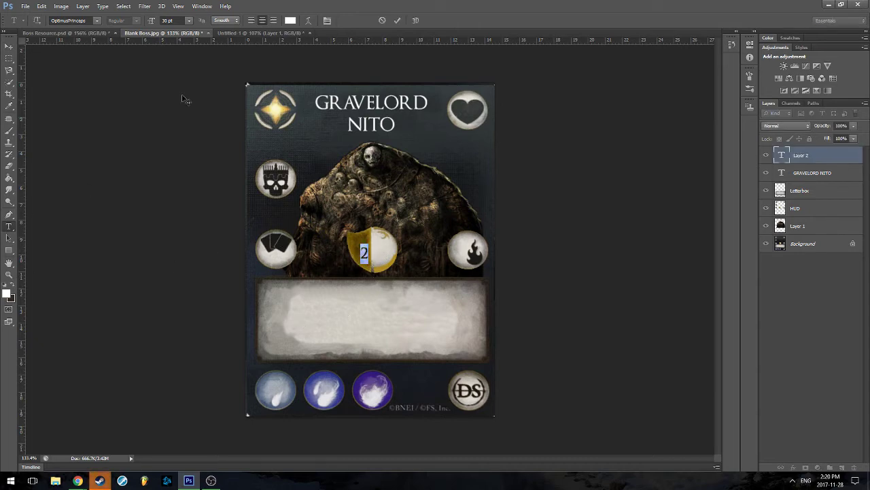
pyautogui.click(189, 21)
pyautogui.click(188, 155)
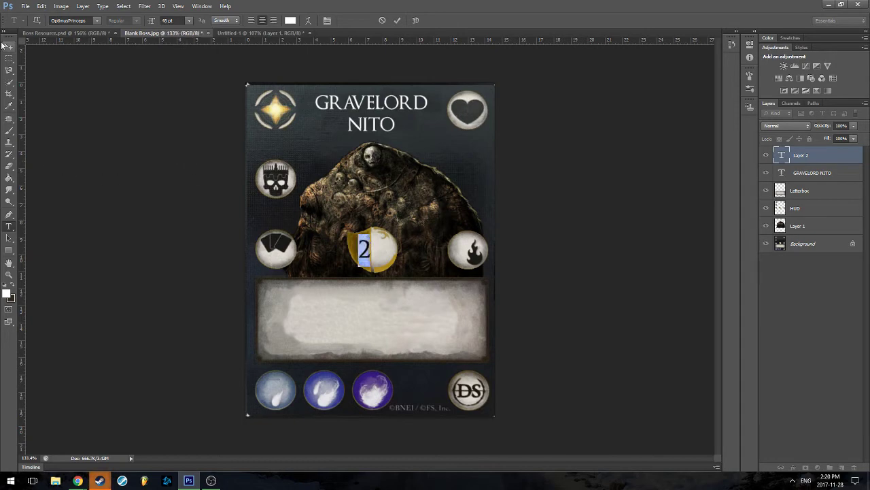
# Shift the white 2 slightly left to centre it on the shield's gold half, and deselect the layer.
pyautogui.click(9, 46)
pyautogui.scroll(2, 365, 248)
pyautogui.moveTo(365, 249); pyautogui.dragTo(363, 249)
pyautogui.click(145, 288)
# Swap the foreground and background colours to get a dark text colour, and compare it with the black of the card and flame icons.
pyautogui.click(9, 226)
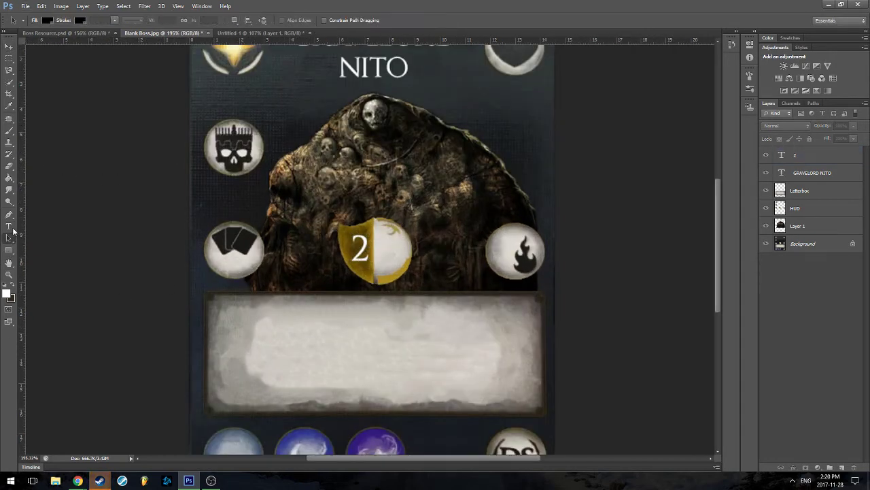
pyautogui.scroll(5, 215, 229)
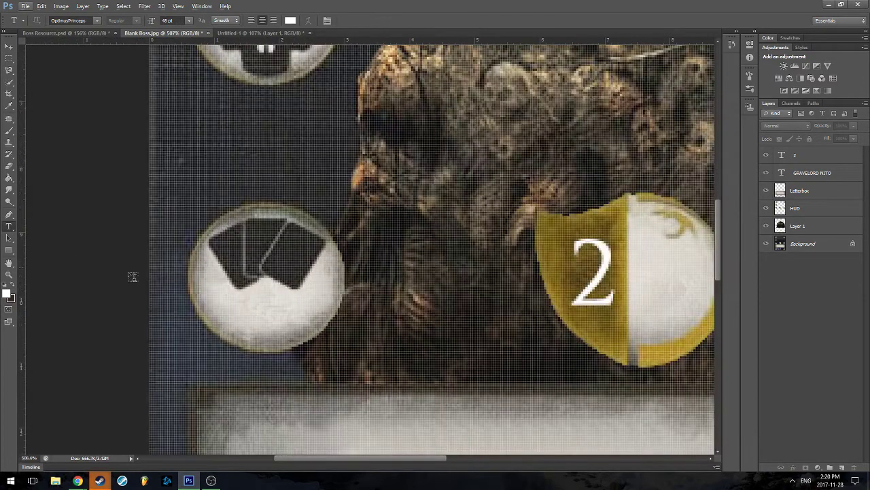
pyautogui.click(14, 287)
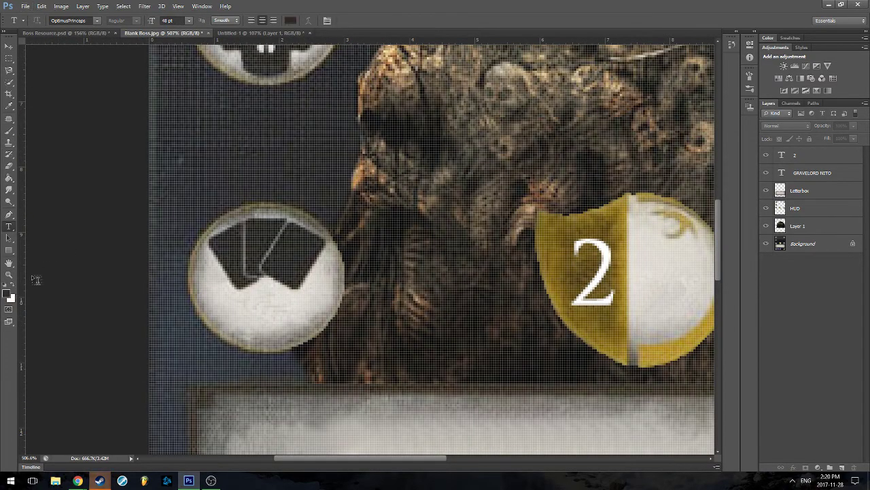
pyautogui.click(9, 105)
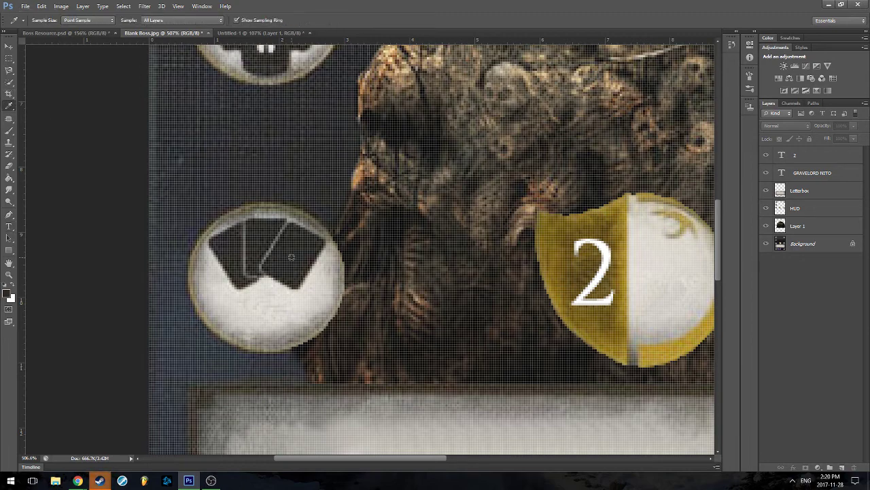
pyautogui.scroll(-7, 291, 257)
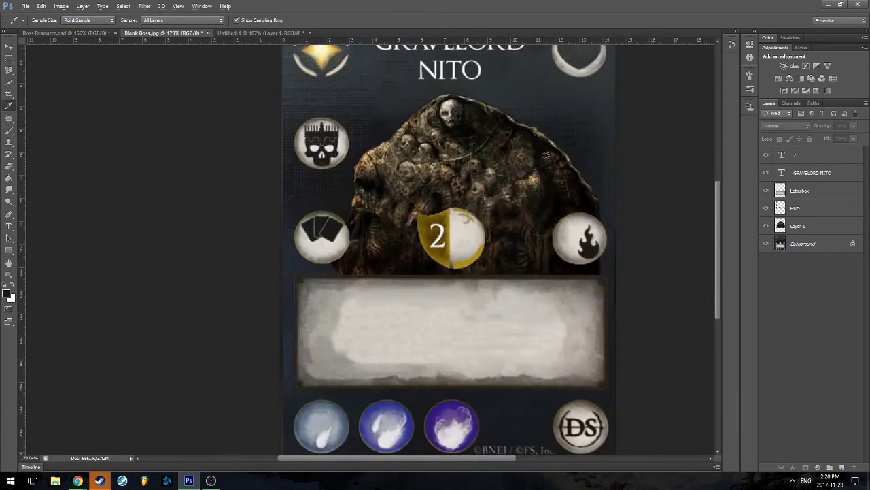
pyautogui.scroll(2, 503, 275)
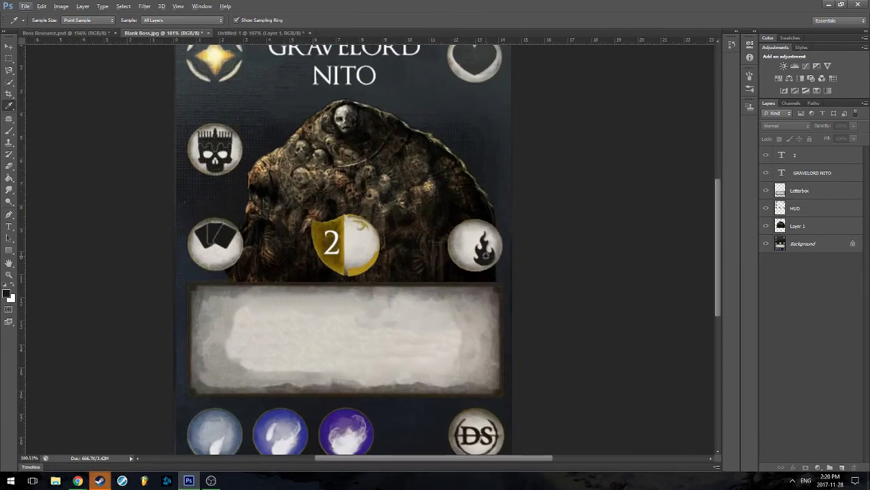
pyautogui.press('alt')
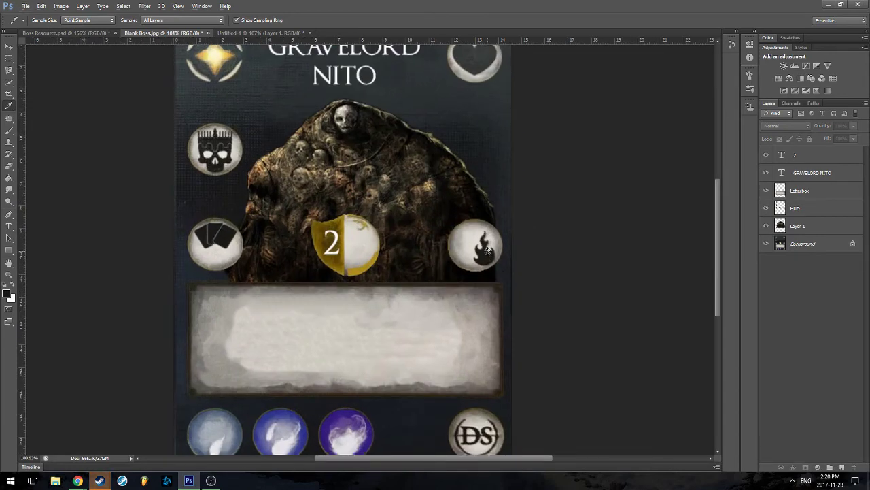
pyautogui.scroll(-1, 487, 250)
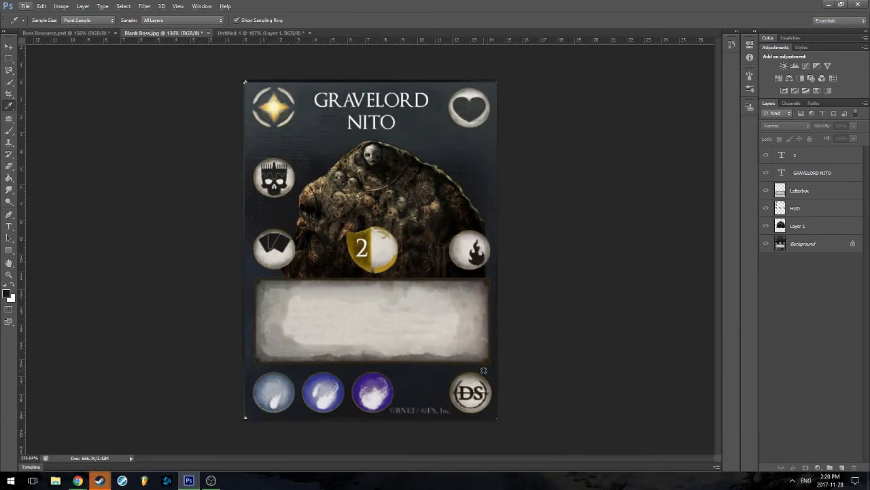
pyautogui.scroll(2, 483, 370)
pyautogui.scroll(3, 358, 352)
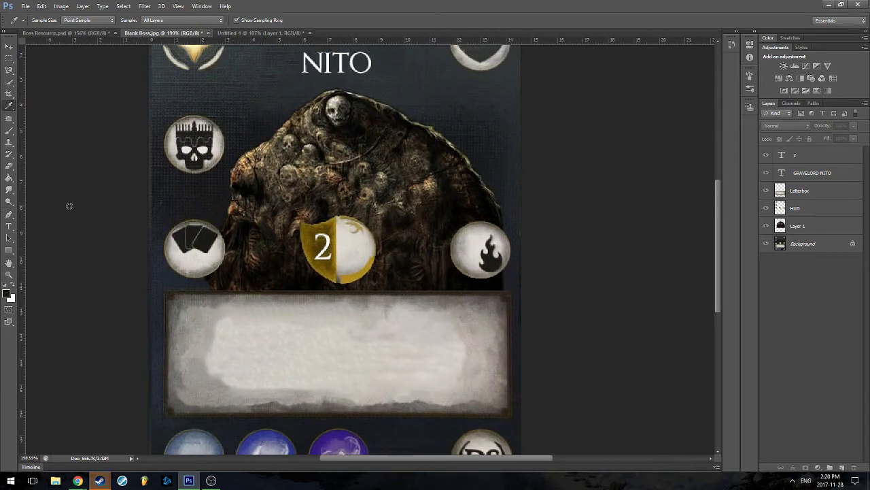
# Add a dark "2" on the white half of the shield icon, move it to that half's centre and deselect it.
pyautogui.click(8, 226)
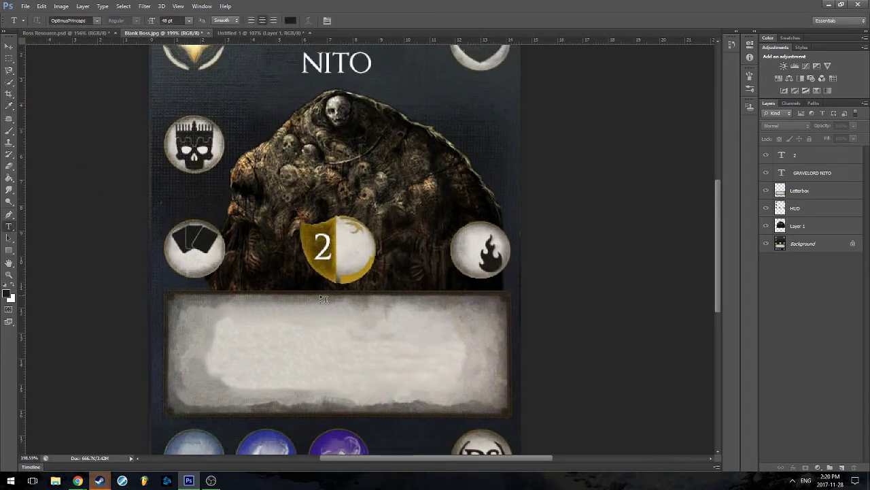
pyautogui.click(348, 256)
pyautogui.write('2')
pyautogui.hotkey('ctrl', 'Return')
pyautogui.press('v')
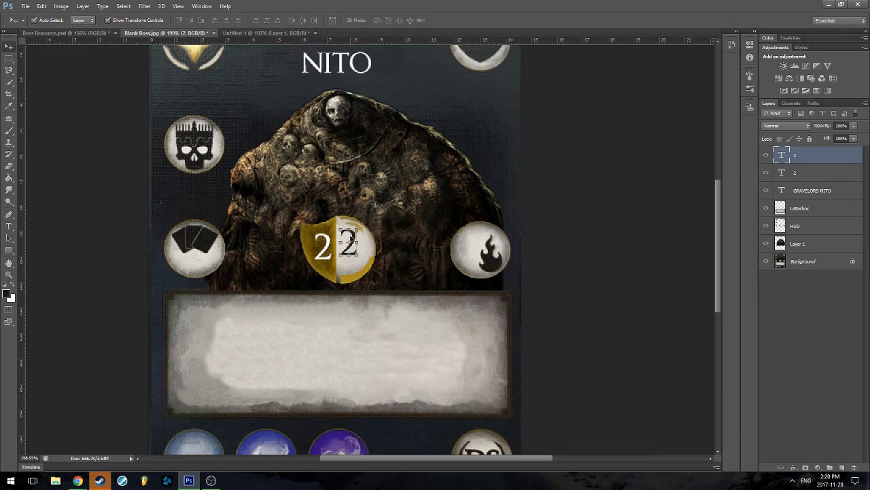
pyautogui.moveTo(349, 239); pyautogui.dragTo(357, 245)
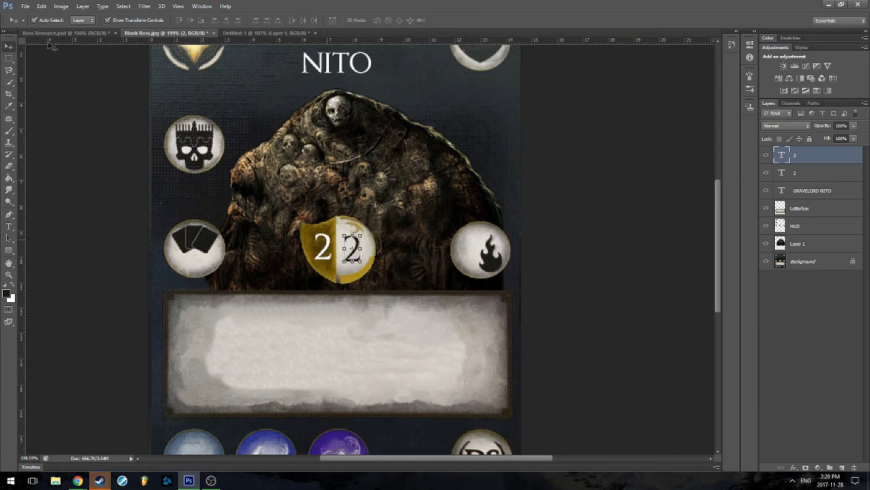
pyautogui.click(132, 183)
pyautogui.moveTo(333, 245); pyautogui.dragTo(329, 246)
pyautogui.click(581, 243)
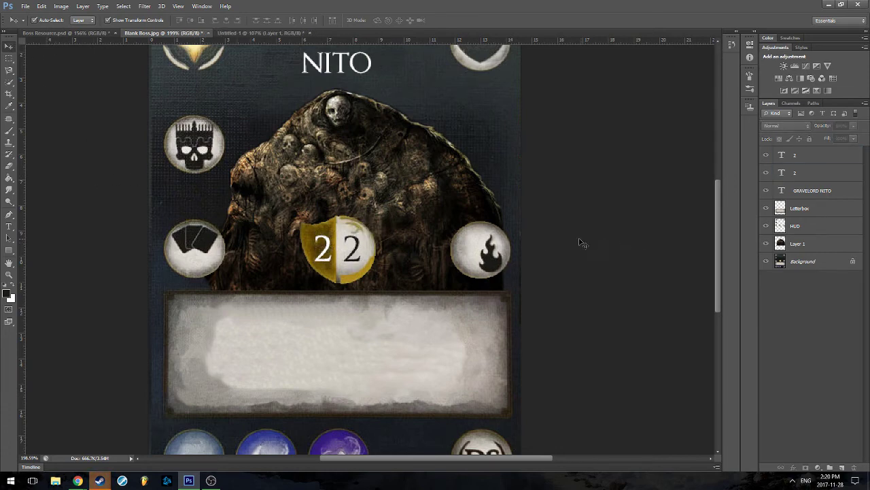
# Nudge the white 2 slightly left on the shield's gold half, check the dark 2's placement and deselect the layers.
pyautogui.scroll(-5, 574, 249)
pyautogui.scroll(2, 573, 265)
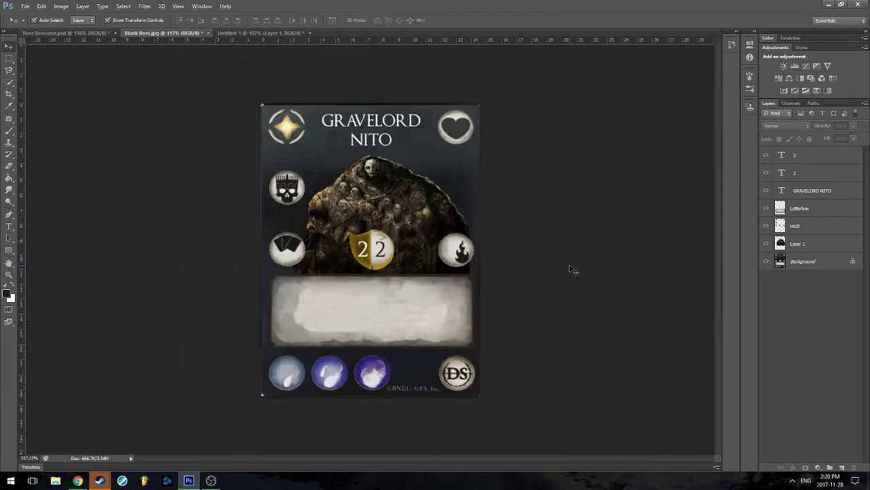
pyautogui.scroll(4, 570, 270)
pyautogui.hscroll(-3, 408, 251)
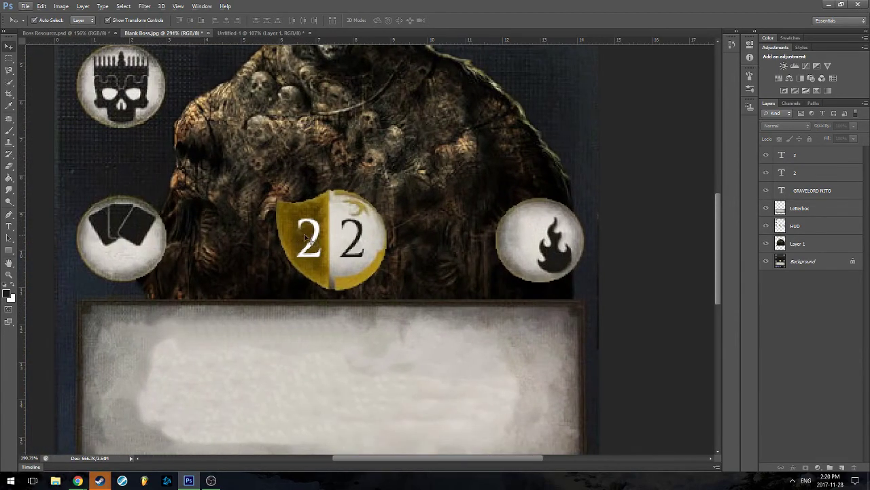
pyautogui.click(316, 236)
pyautogui.moveTo(317, 236); pyautogui.dragTo(312, 233)
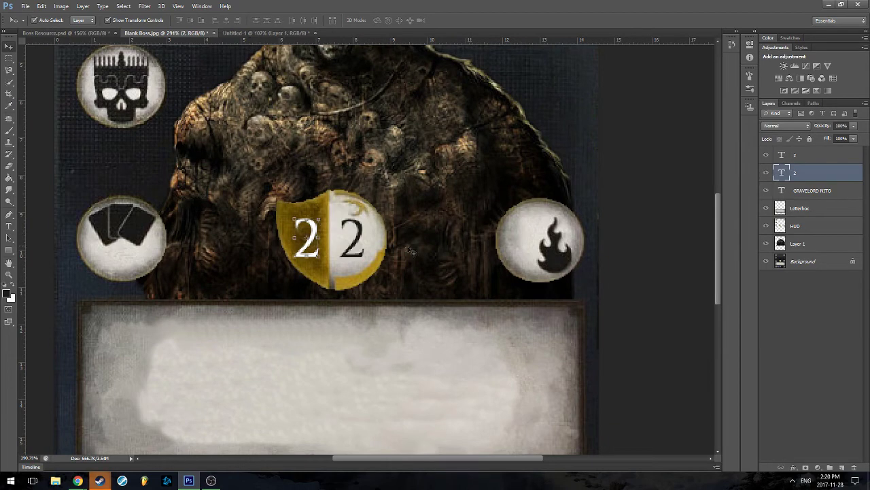
pyautogui.click(365, 234)
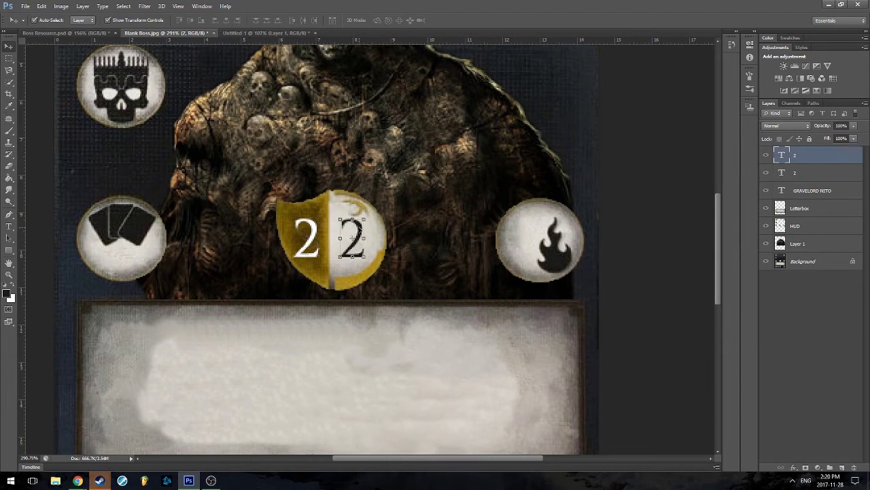
pyautogui.click(632, 220)
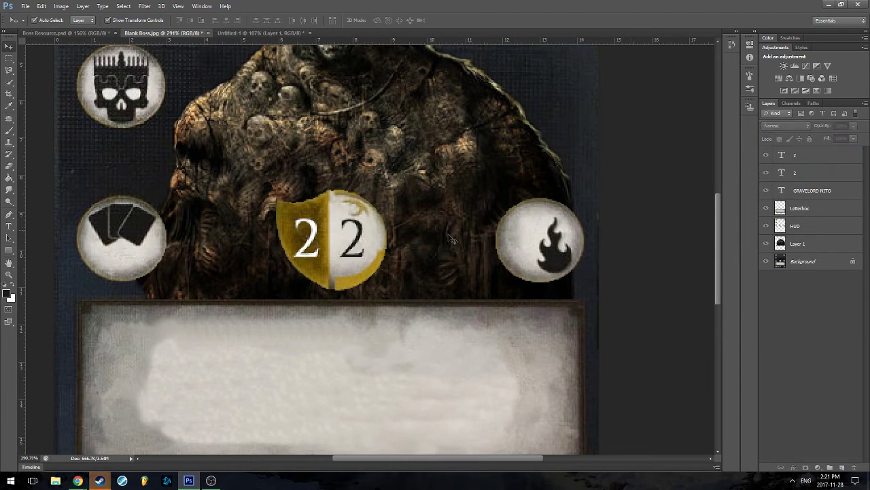
# Add a dark "10" over the gold star icon, centre it on the star and deselect the layer.
pyautogui.scroll(-7, 452, 239)
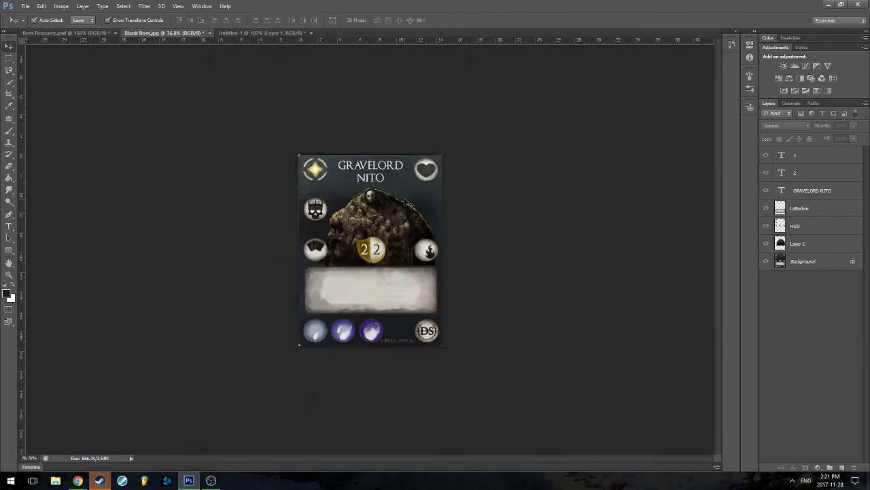
pyautogui.scroll(6, 408, 202)
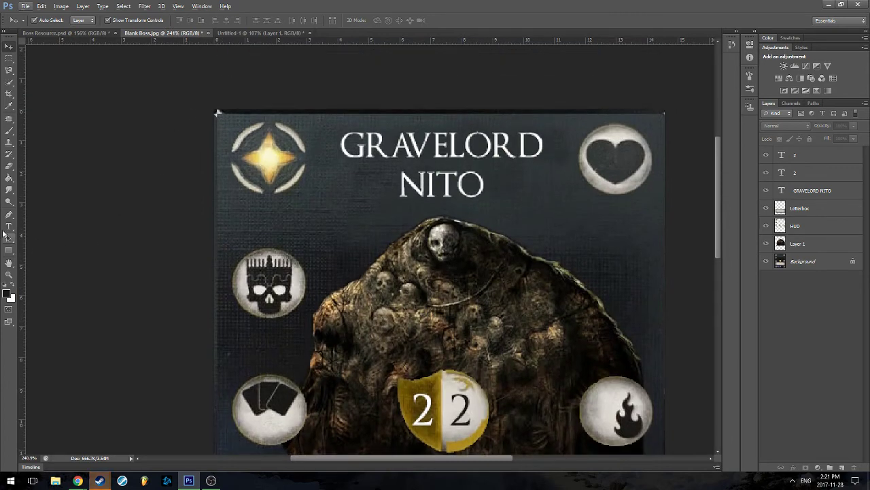
pyautogui.click(9, 226)
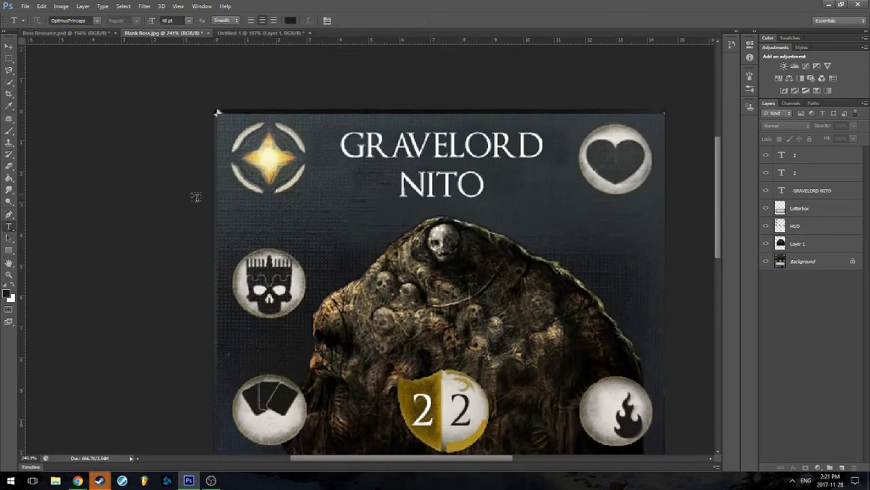
pyautogui.click(258, 169)
pyautogui.write('11')
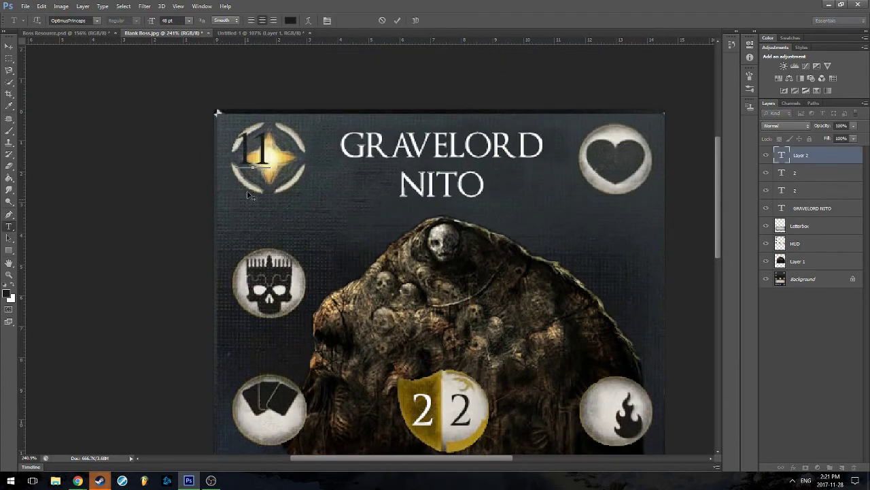
pyautogui.press('BackSpace')
pyautogui.press('BackSpace')
pyautogui.write('10')
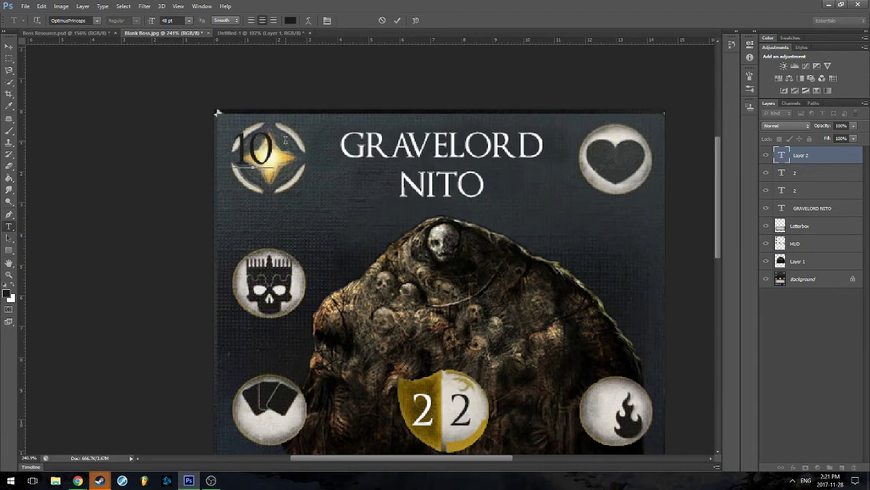
pyautogui.click(4, 46)
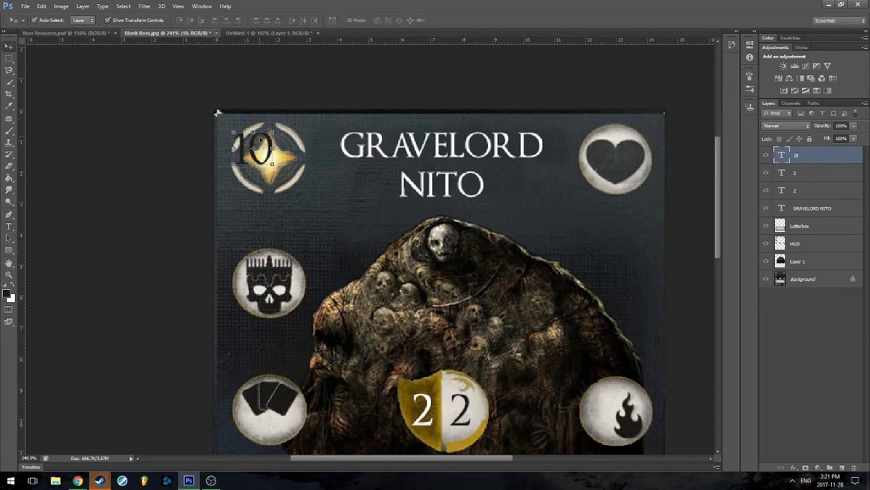
pyautogui.moveTo(260, 140); pyautogui.dragTo(274, 148)
pyautogui.click(161, 158)
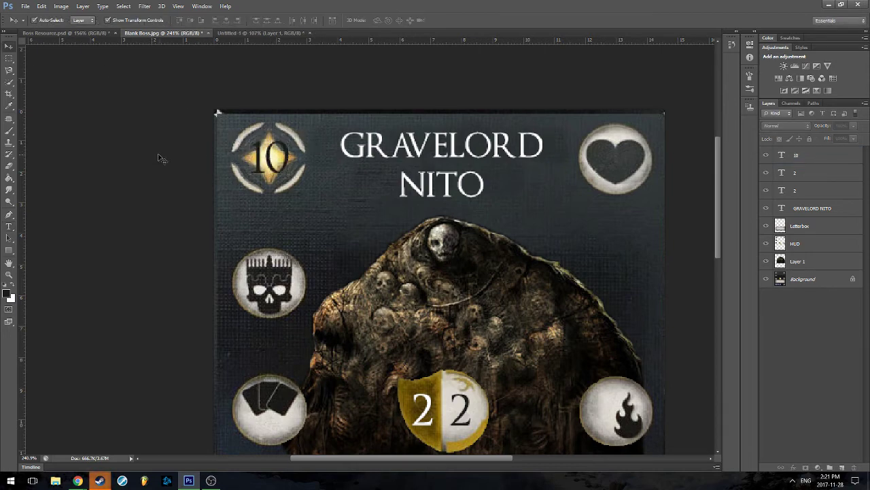
pyautogui.scroll(-3, 165, 159)
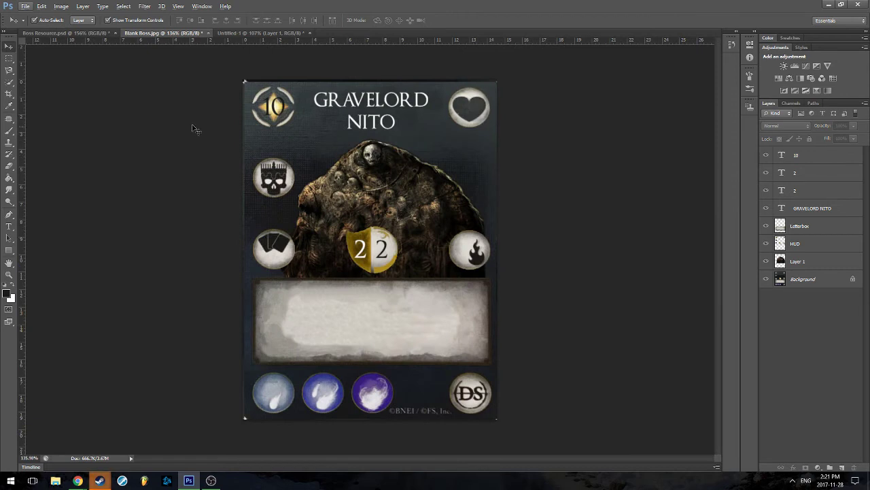
pyautogui.click(67, 32)
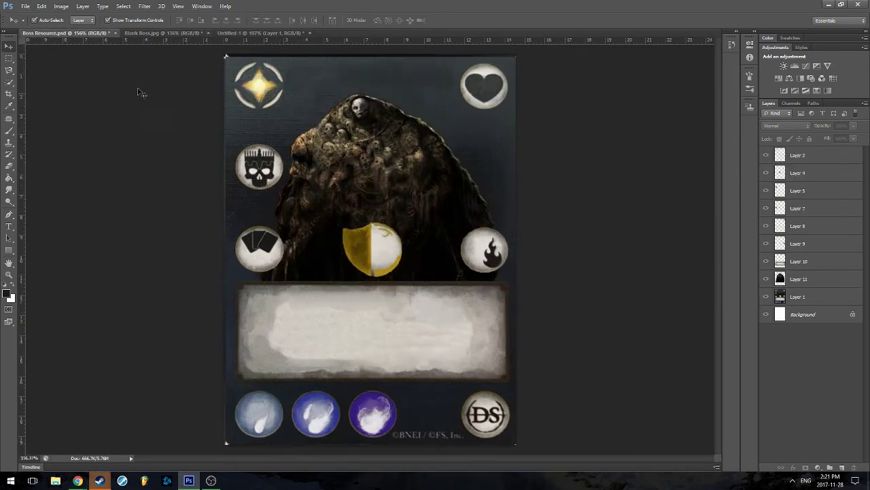
pyautogui.click(182, 32)
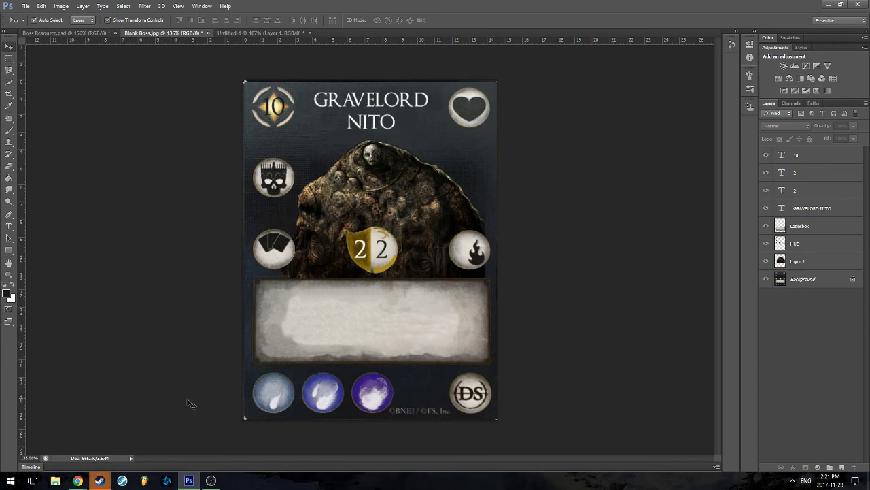
# Add a white "30" on the heart icon and set its font size to 36 pt.
pyautogui.click(8, 226)
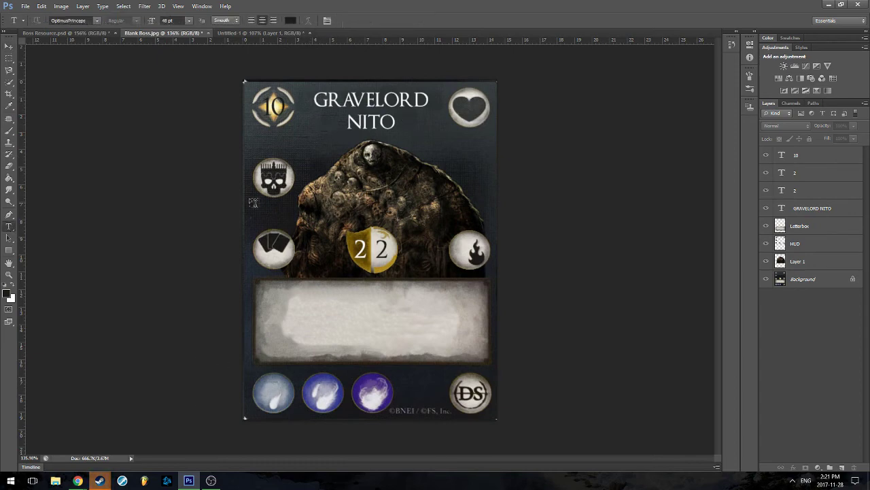
pyautogui.click(14, 289)
pyautogui.click(468, 114)
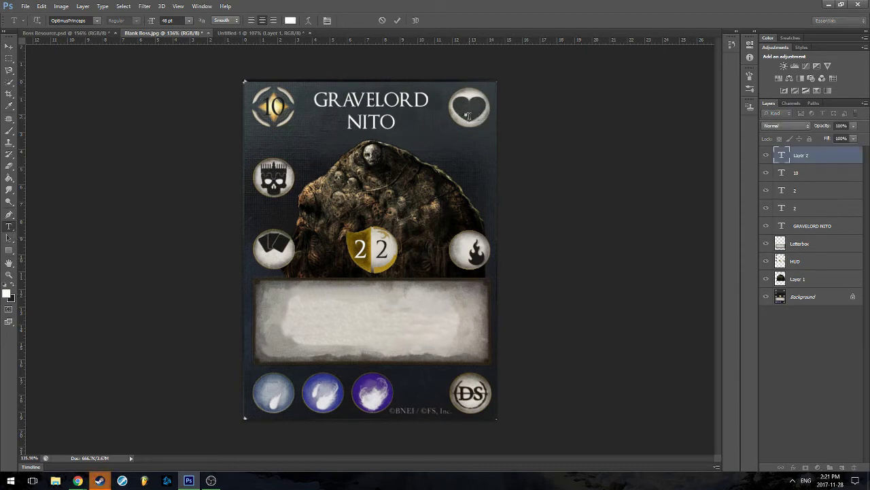
pyautogui.write('30')
pyautogui.hotkey('ctrl', 'a')
pyautogui.click(190, 21)
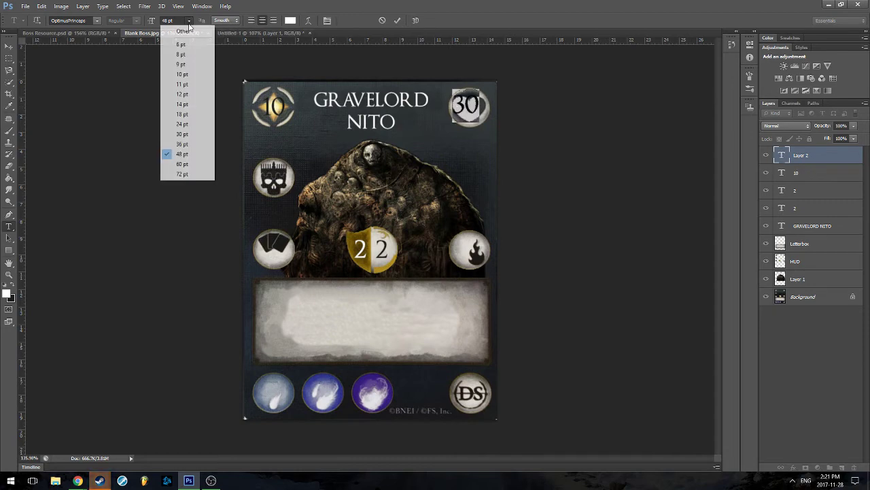
pyautogui.click(191, 134)
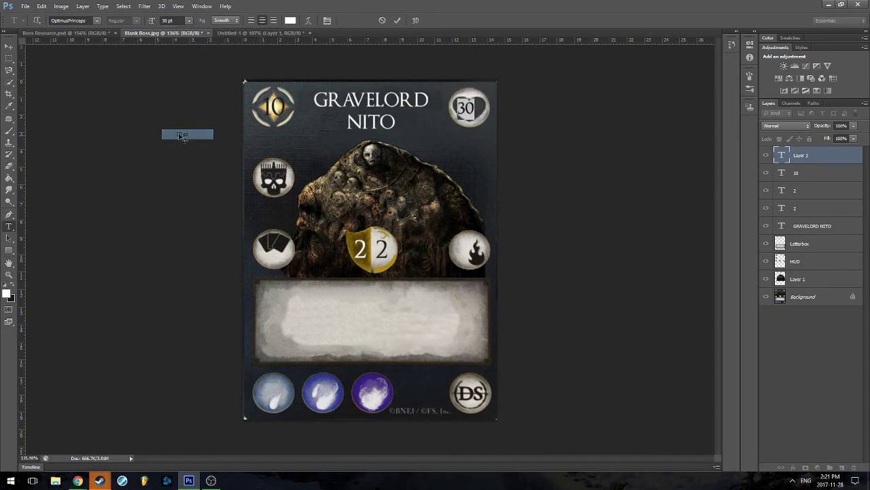
pyautogui.click(190, 21)
pyautogui.click(183, 144)
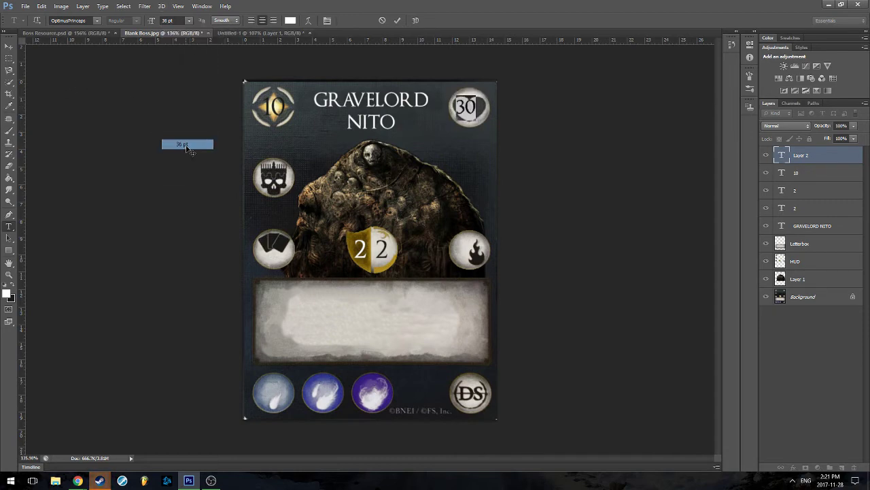
# Move the 30 to the centre of the heart, deselect it and check its placement on the whole card.
pyautogui.click(9, 46)
pyautogui.scroll(3, 464, 109)
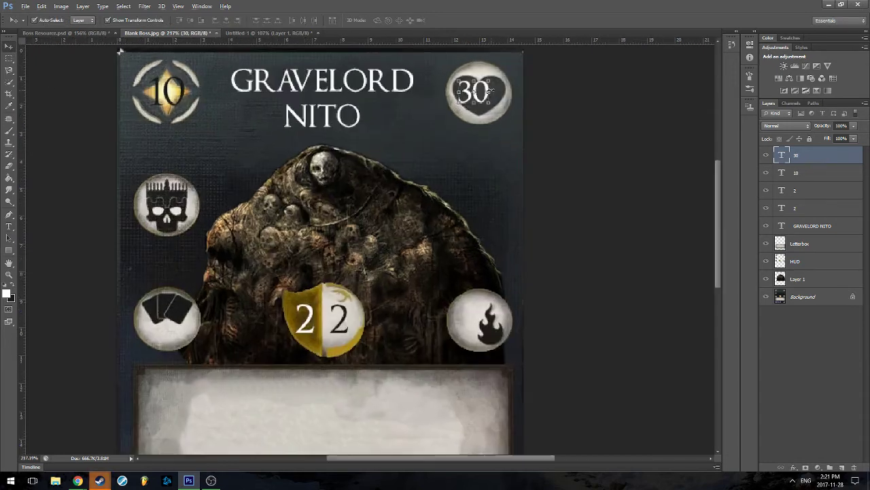
pyautogui.moveTo(488, 91); pyautogui.dragTo(496, 94)
pyautogui.click(583, 135)
pyautogui.scroll(-3, 578, 124)
pyautogui.scroll(-2, 580, 113)
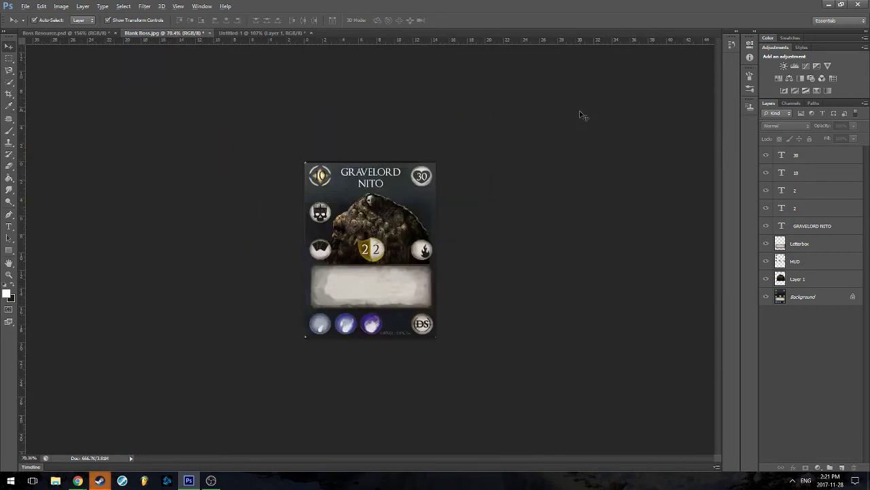
pyautogui.scroll(3, 497, 206)
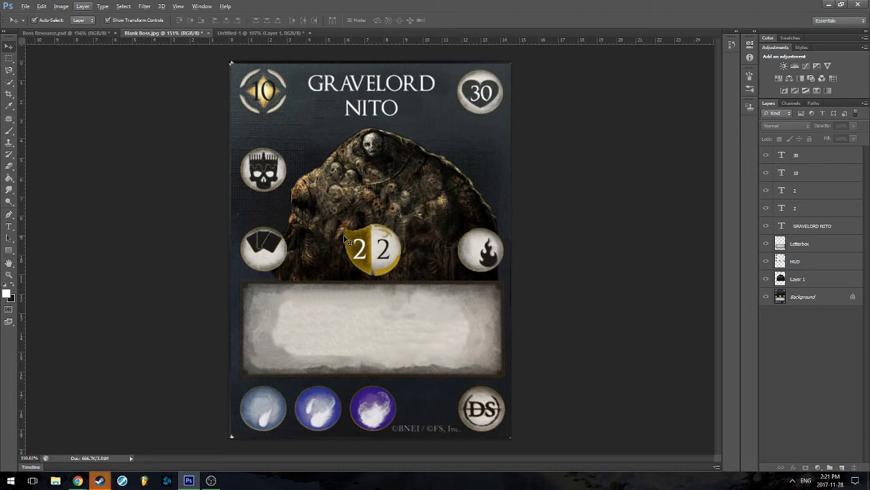
# Add a dark 36 pt "15" on the flame icon, position it beside the flame and deselect it.
pyautogui.click(9, 225)
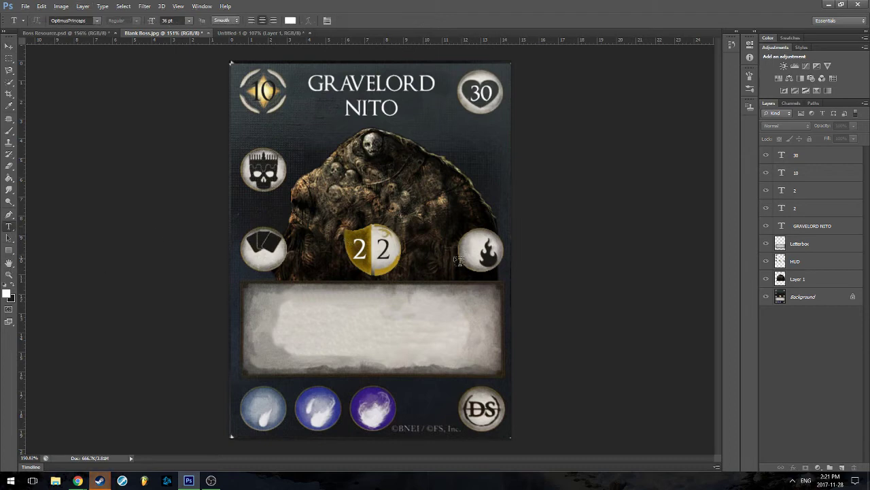
pyautogui.click(476, 257)
pyautogui.write('15')
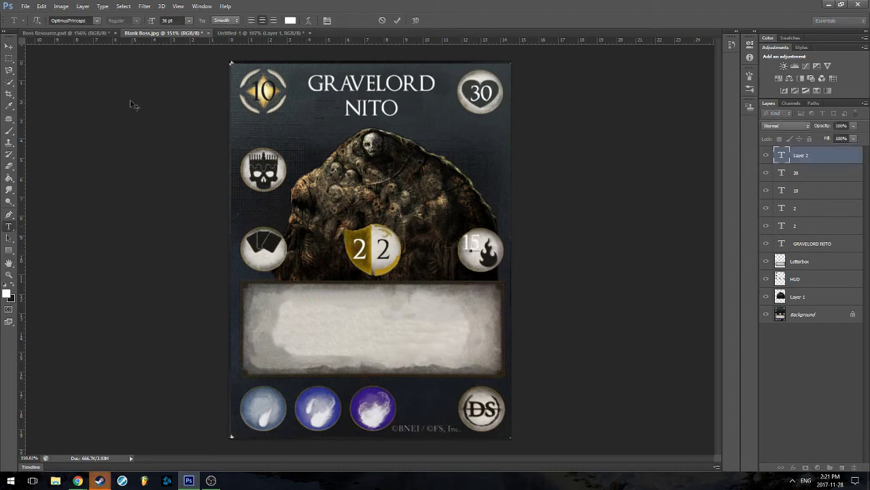
pyautogui.hotkey('ctrl', 'a')
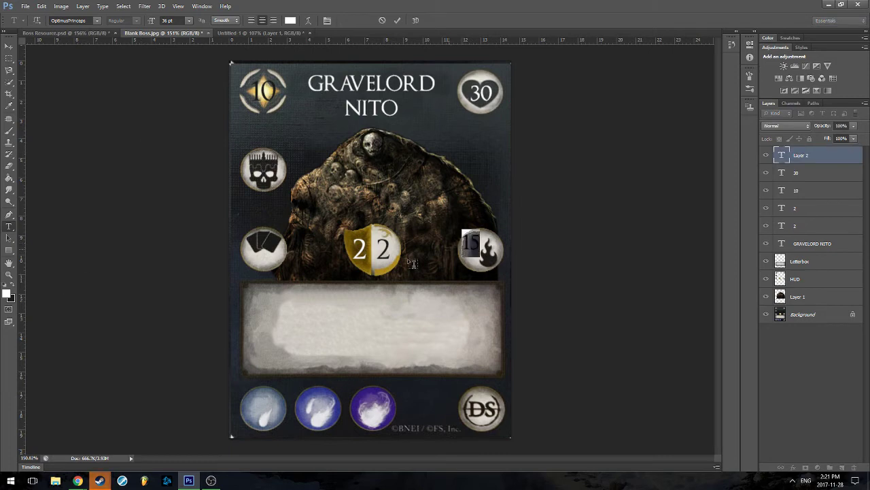
pyautogui.click(14, 287)
pyautogui.click(9, 46)
pyautogui.scroll(2, 436, 255)
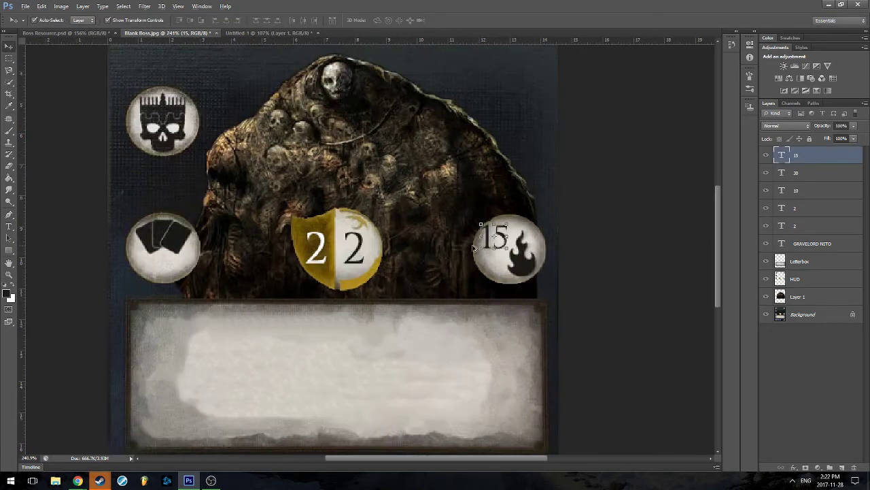
pyautogui.moveTo(504, 245); pyautogui.dragTo(518, 249)
pyautogui.click(618, 242)
pyautogui.hscroll(-2, 102, 312)
pyautogui.hscroll(-1, 115, 312)
pyautogui.press('t')
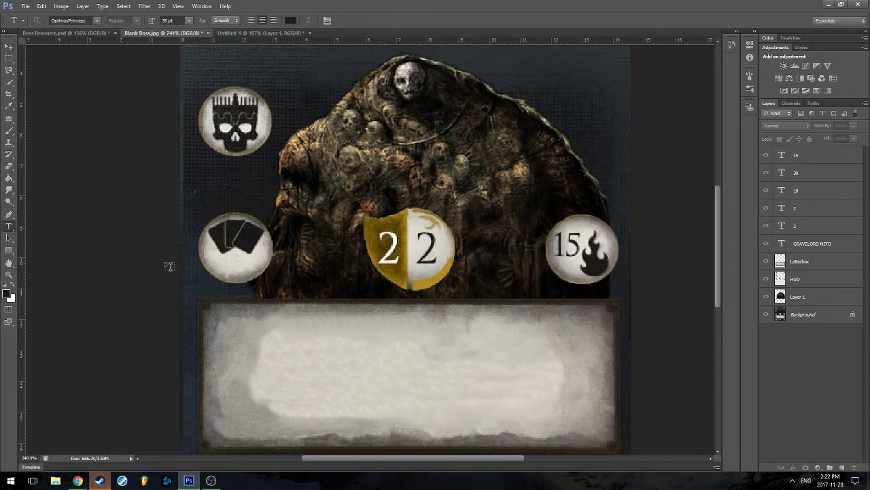
pyautogui.click(227, 272)
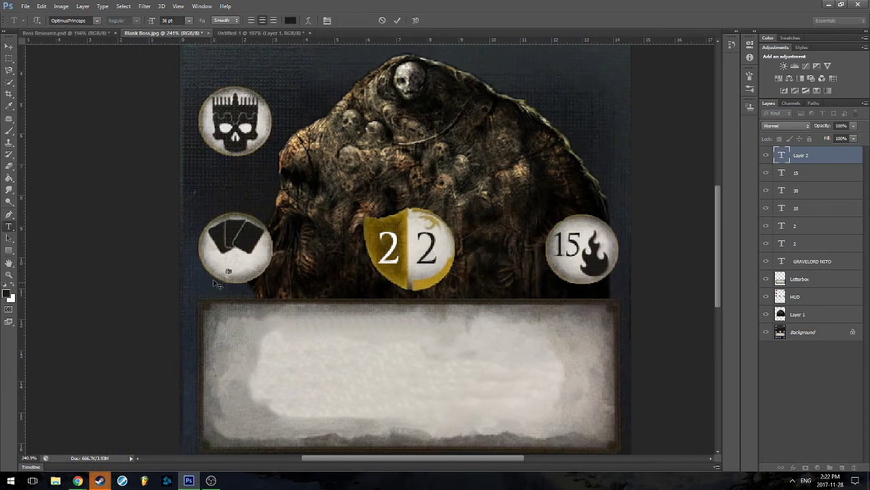
pyautogui.press('Escape')
pyautogui.press('v')
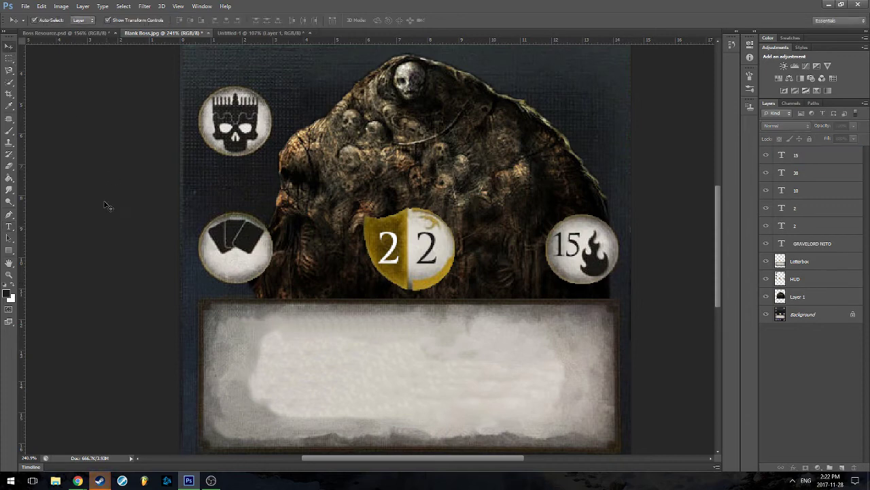
# Add a dark 36 pt "4" as the number on the card-stack icon.
pyautogui.click(9, 226)
pyautogui.click(228, 265)
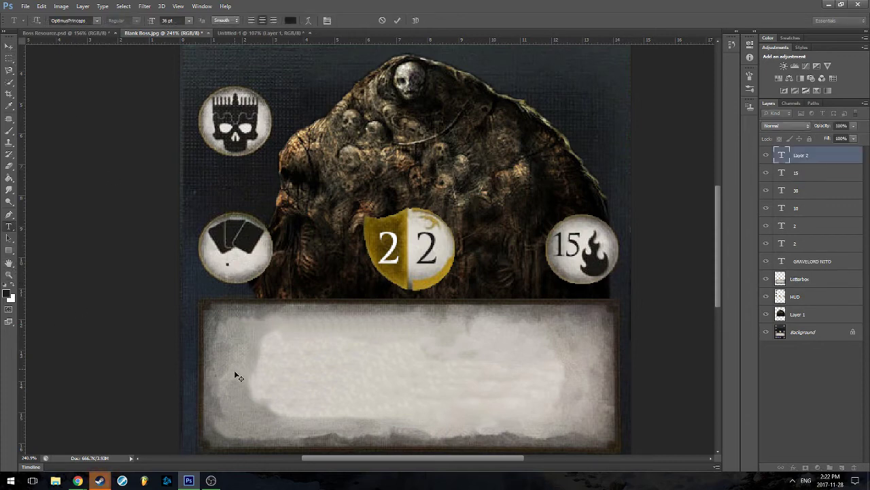
pyautogui.write('5')
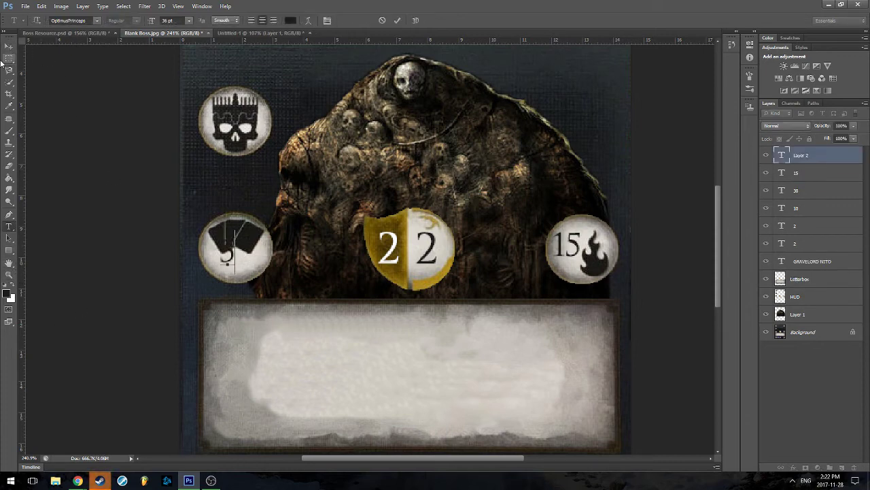
pyautogui.press('BackSpace')
pyautogui.write('4')
pyautogui.click(9, 45)
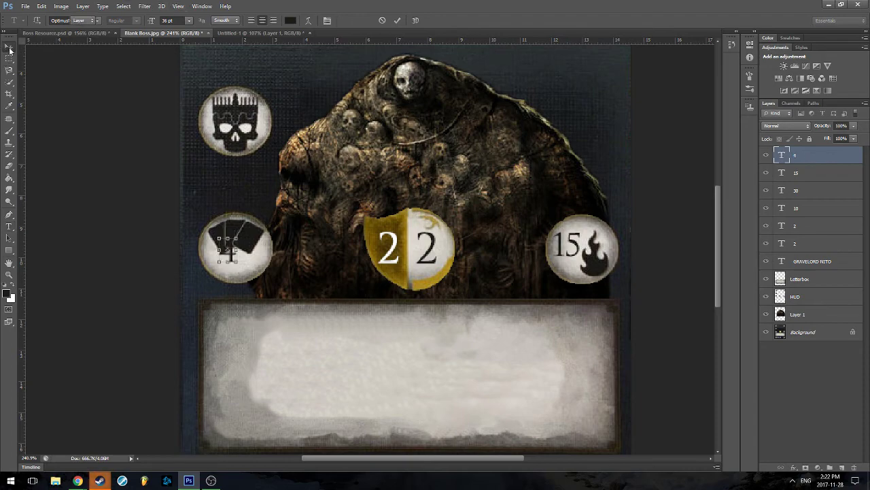
# Move the 4 into the white space below the cards in its icon and check it on the whole card.
pyautogui.scroll(2, 231, 245)
pyautogui.scroll(1, 231, 244)
pyautogui.moveTo(251, 261); pyautogui.dragTo(260, 274)
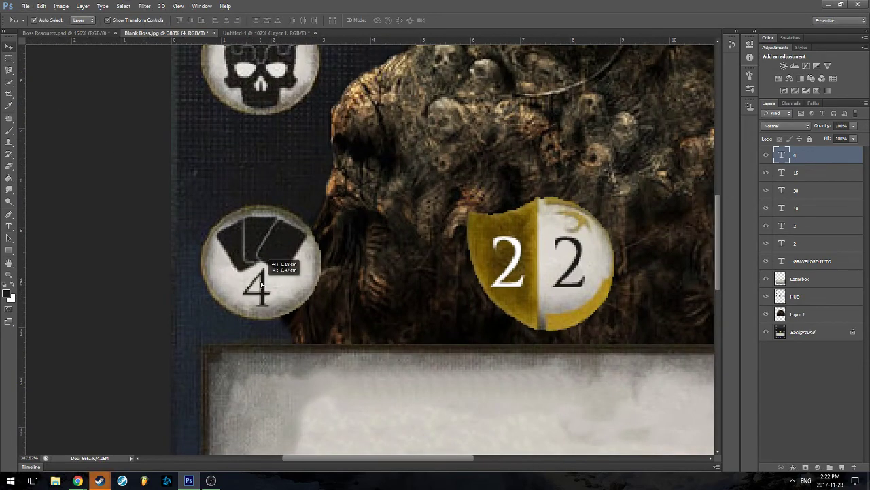
pyautogui.scroll(-6, 117, 282)
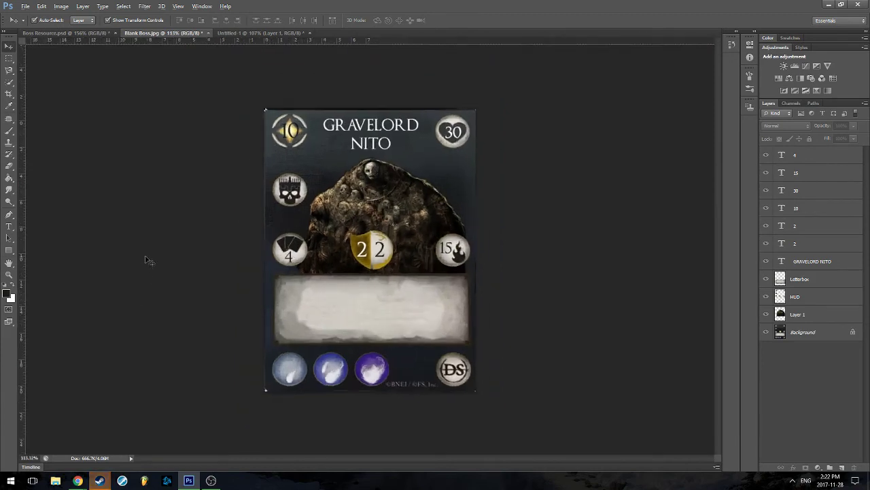
pyautogui.press('alt')
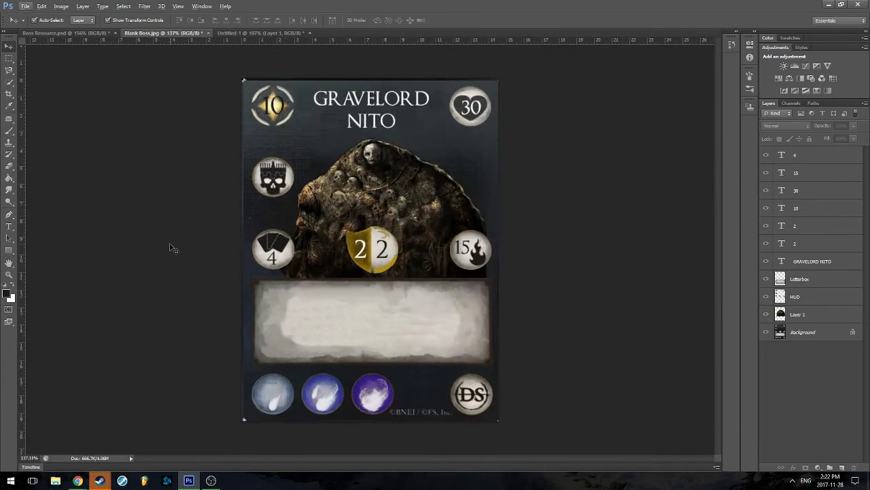
# Add a dark 48 pt "0" as the number on the pale blue orb and deselect it.
pyautogui.click(9, 227)
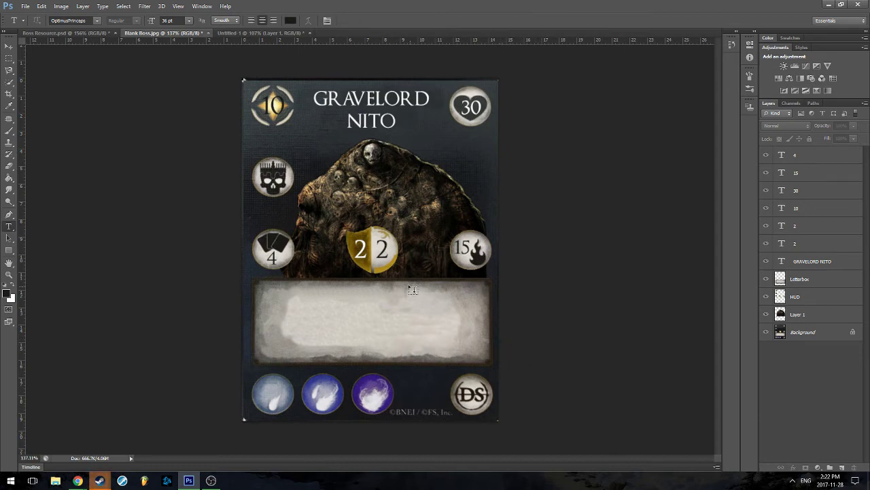
pyautogui.click(273, 400)
pyautogui.write('0')
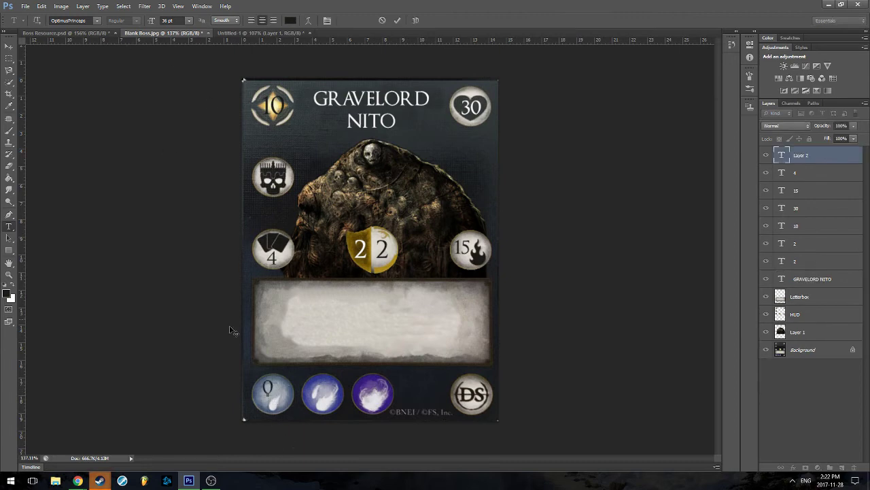
pyautogui.doubleClick(267, 384)
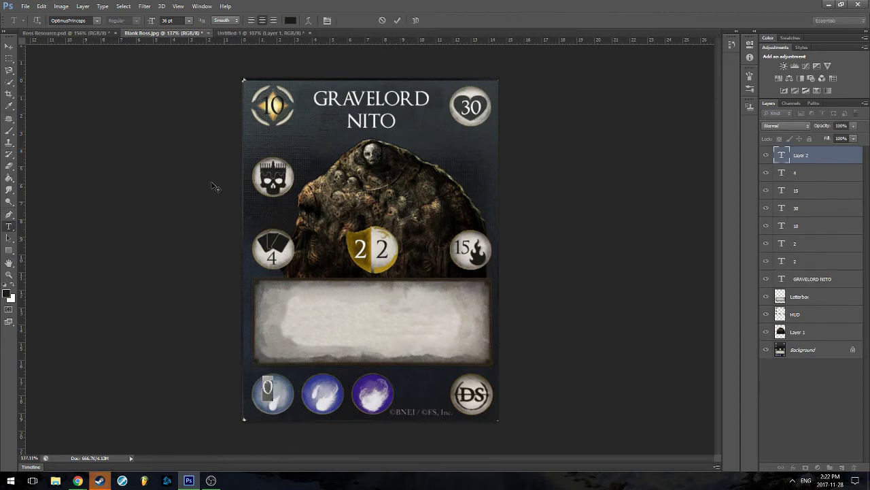
pyautogui.click(188, 21)
pyautogui.click(181, 154)
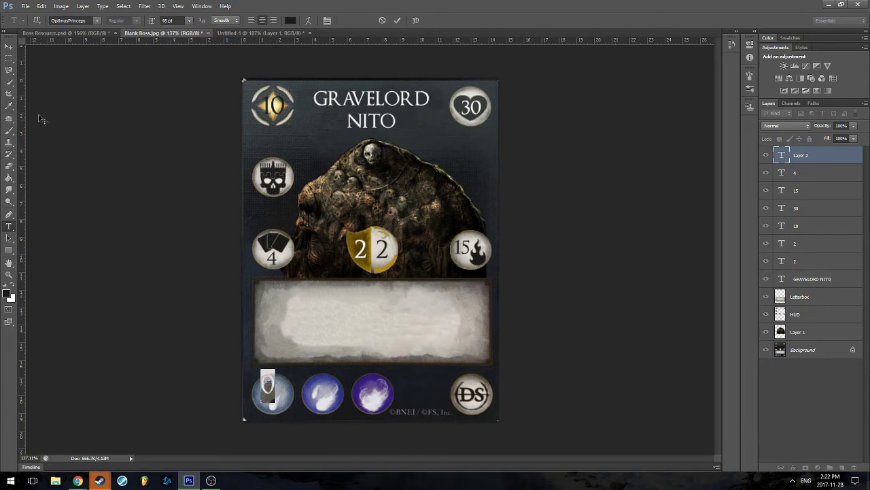
pyautogui.click(9, 46)
pyautogui.scroll(2, 225, 326)
pyautogui.scroll(-3, 225, 326)
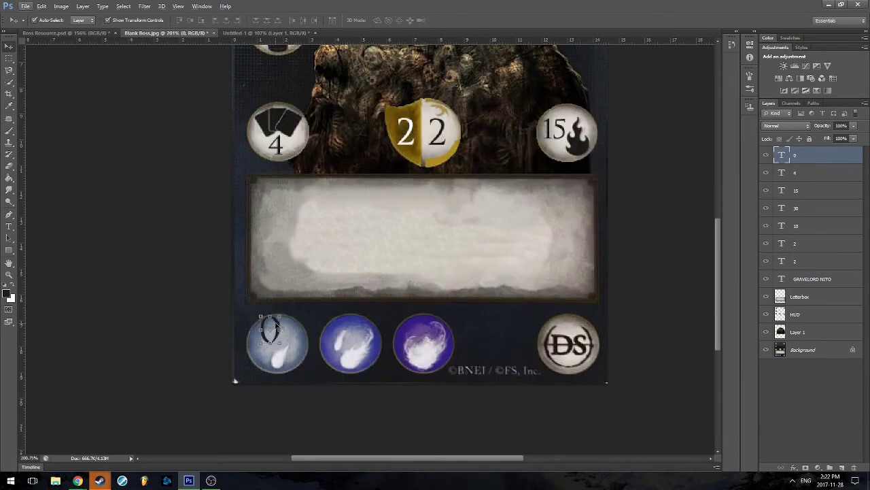
pyautogui.click(136, 355)
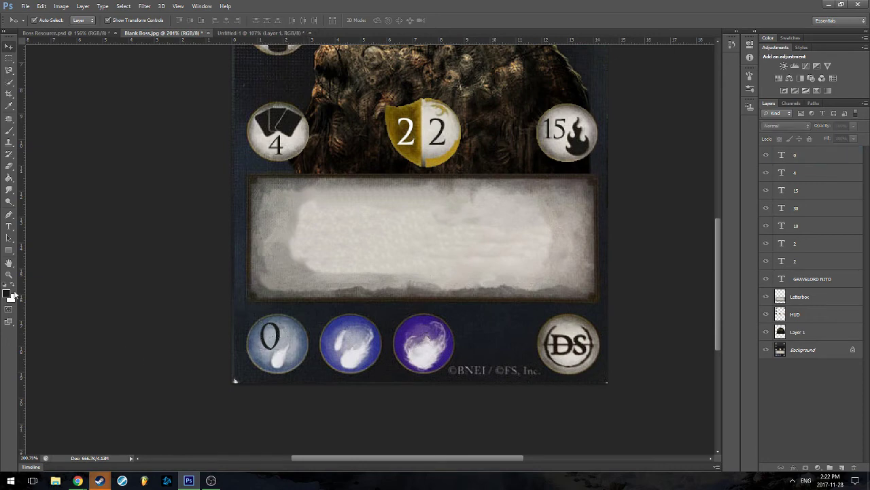
# Add a dark 48 pt "2" on the blue orb, move it inside the circle and deselect it.
pyautogui.click(9, 226)
pyautogui.click(336, 331)
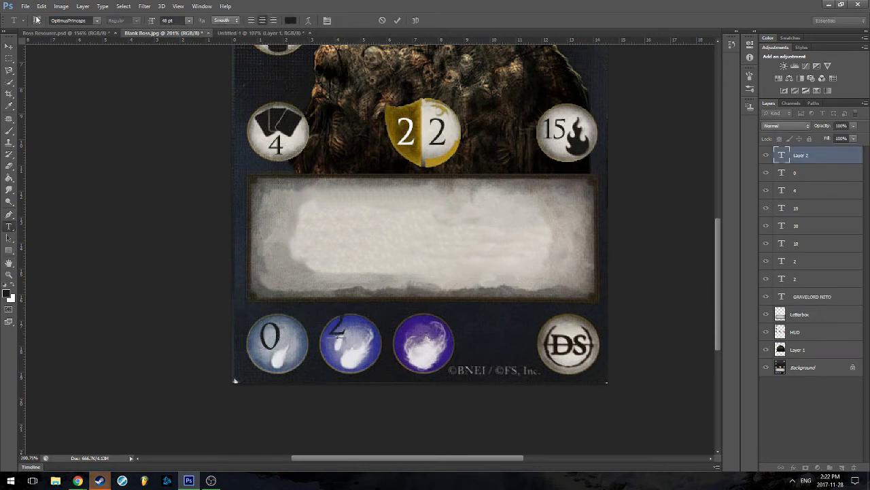
pyautogui.click(8, 46)
pyautogui.scroll(3, 345, 324)
pyautogui.moveTo(370, 348); pyautogui.dragTo(381, 364)
pyautogui.click(109, 374)
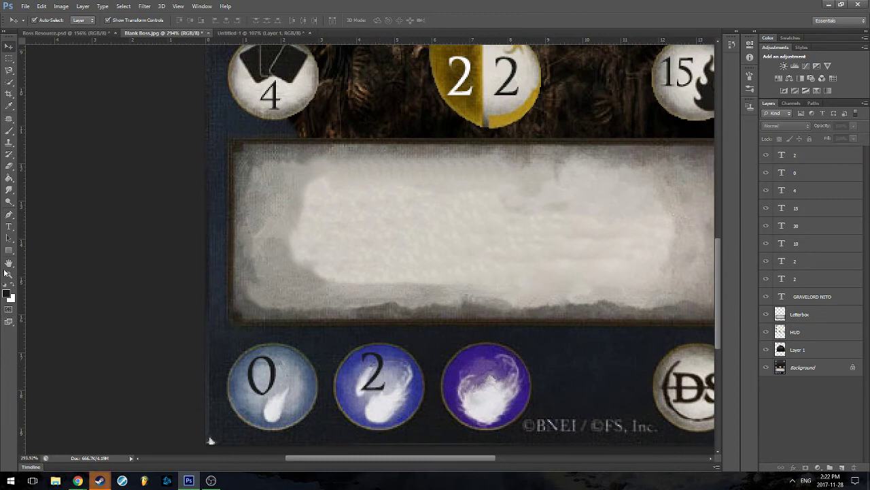
# Add a dark 48 pt "2" on the purple orb, move it inside the circle and check the whole card.
pyautogui.click(9, 225)
pyautogui.click(469, 377)
pyautogui.write('2')
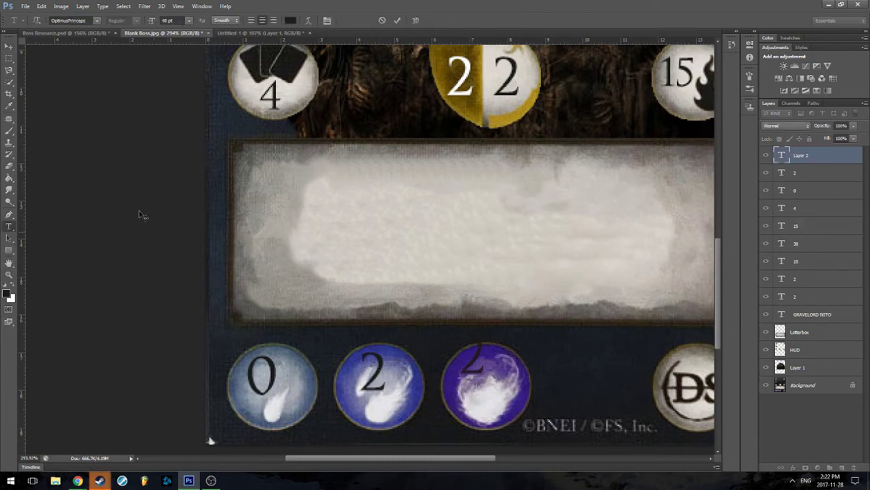
pyautogui.click(8, 45)
pyautogui.scroll(2, 354, 267)
pyautogui.moveTo(489, 353); pyautogui.dragTo(491, 373)
pyautogui.scroll(-2, 158, 367)
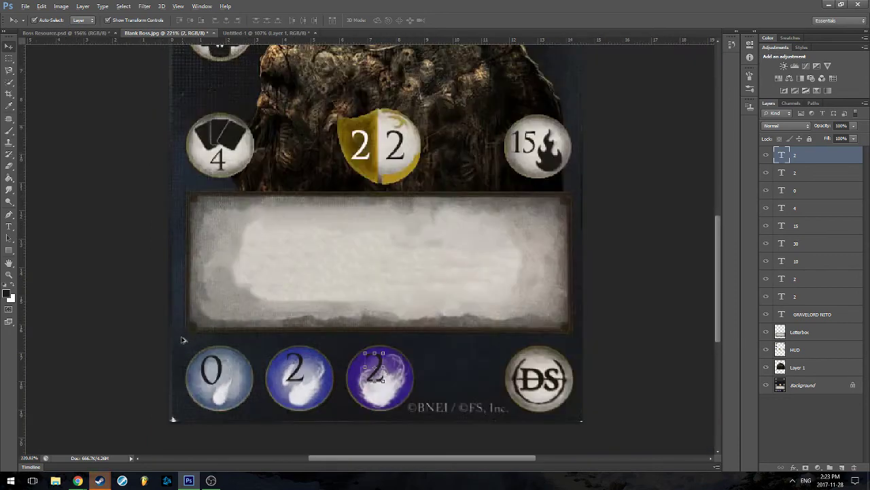
pyautogui.click(158, 368)
pyautogui.scroll(-2, 157, 367)
pyautogui.scroll(-3, 160, 361)
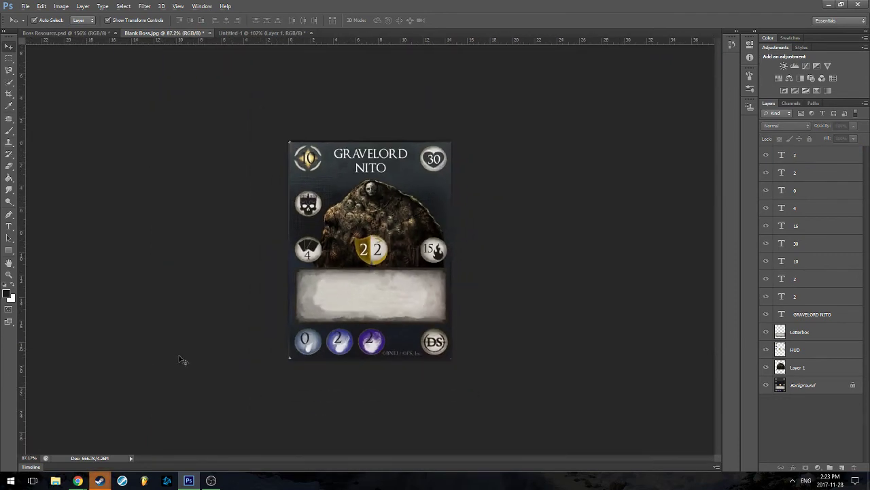
# Open Pontiff Sulyvahn.psd from the Boss Info folder as a reference card.
pyautogui.click(26, 6)
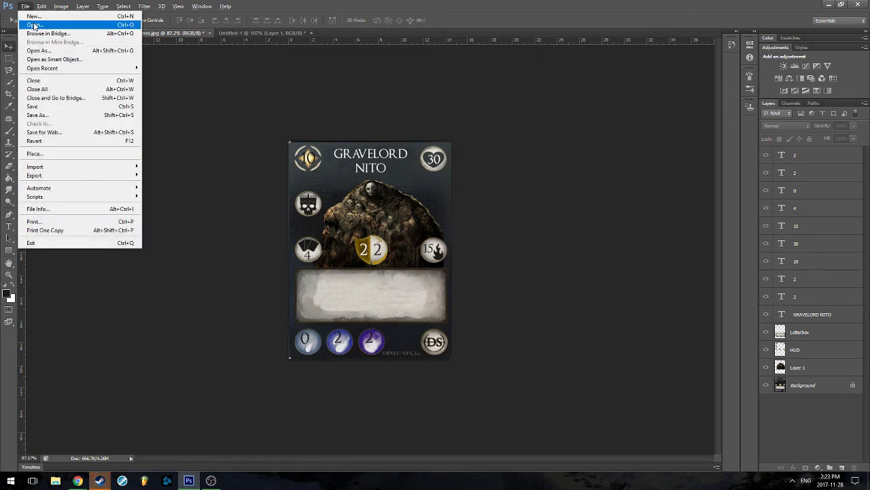
pyautogui.click(41, 23)
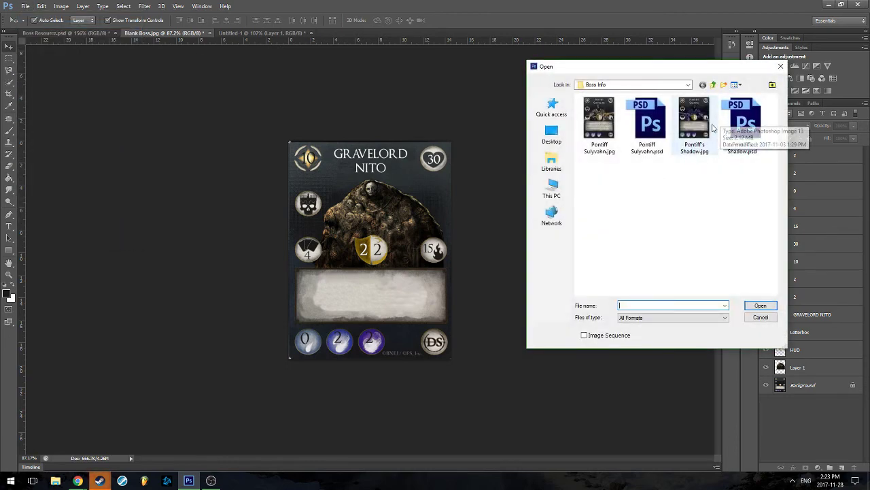
pyautogui.doubleClick(648, 136)
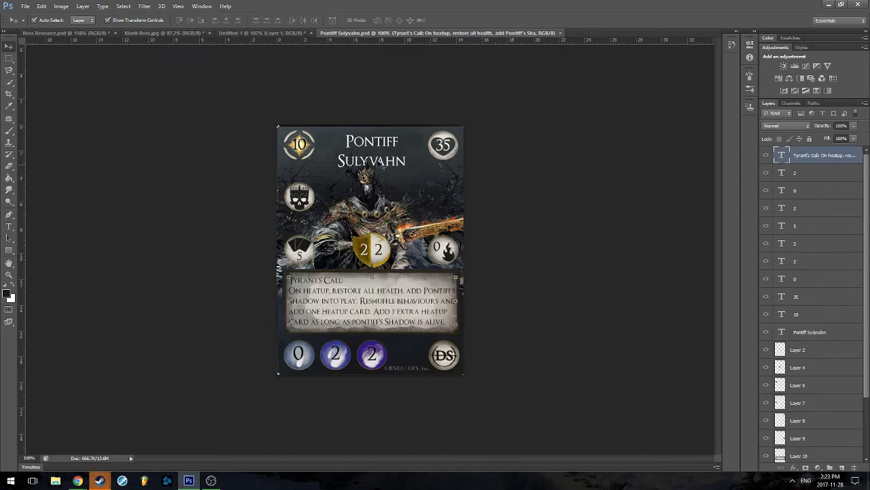
# Close the Untitled-1 creature document without saving it and return to the Nito card.
pyautogui.click(286, 33)
pyautogui.click(173, 33)
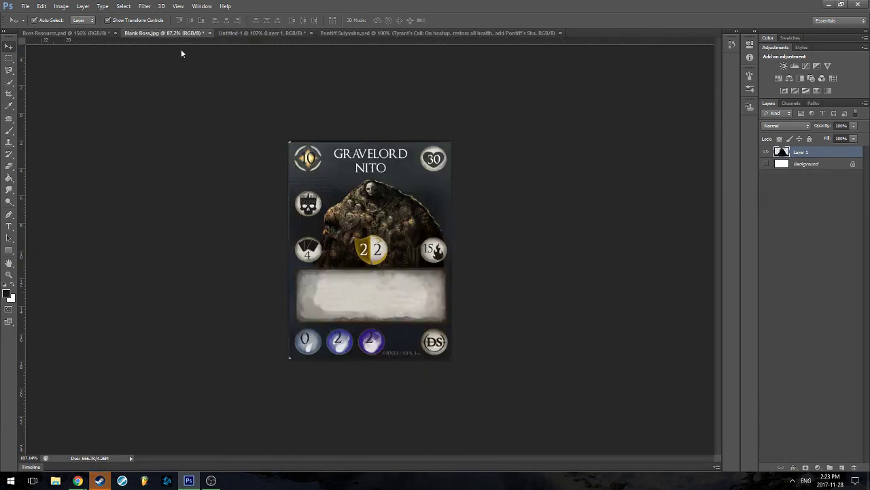
pyautogui.click(311, 33)
pyautogui.click(436, 180)
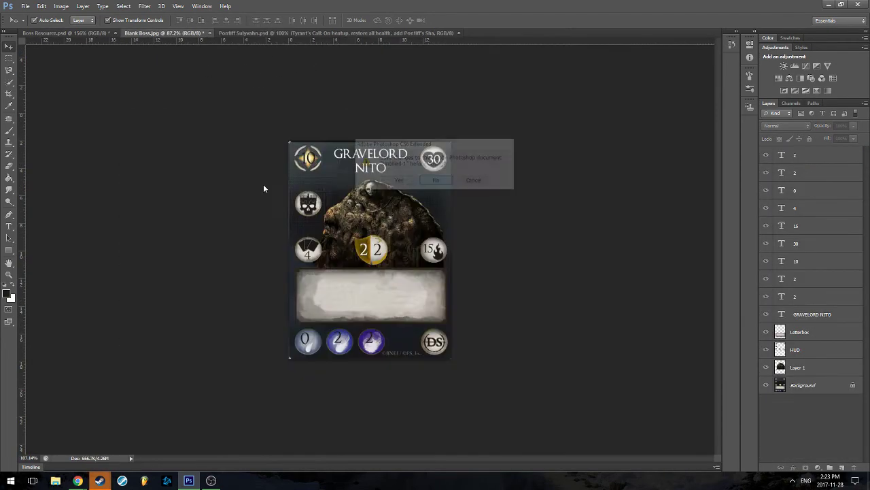
# Lower the numbers on the three orbs to the vertical middle of their circles and deselect them.
pyautogui.scroll(5, 306, 373)
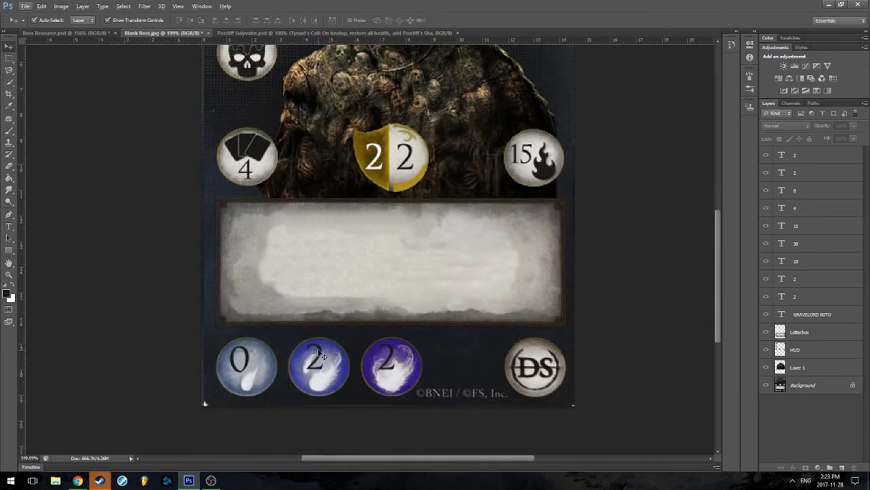
pyautogui.moveTo(319, 352); pyautogui.dragTo(317, 361)
pyautogui.moveTo(248, 358); pyautogui.dragTo(249, 363)
pyautogui.moveTo(392, 359); pyautogui.dragTo(392, 359)
pyautogui.click(106, 370)
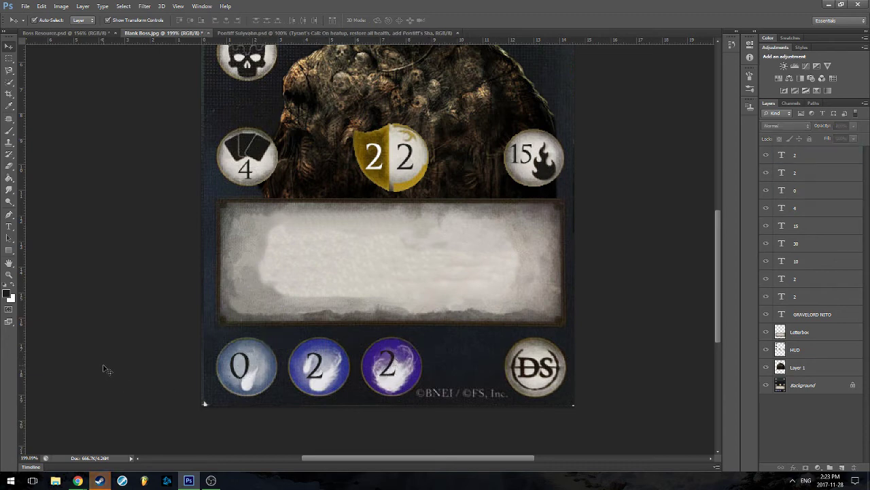
# Compare with the Pontiff Sulyvahn card and shift the three orb numbers on the Nito card right to the centres of their orbs.
pyautogui.click(376, 33)
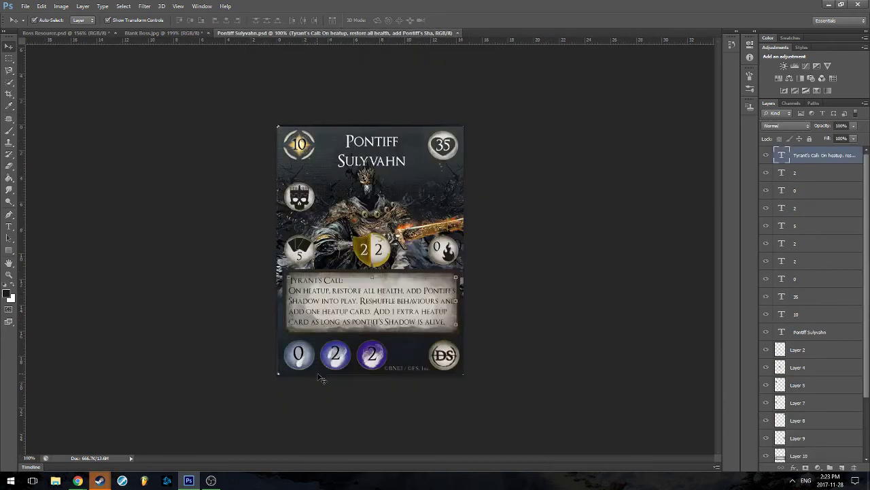
pyautogui.click(500, 367)
pyautogui.click(145, 33)
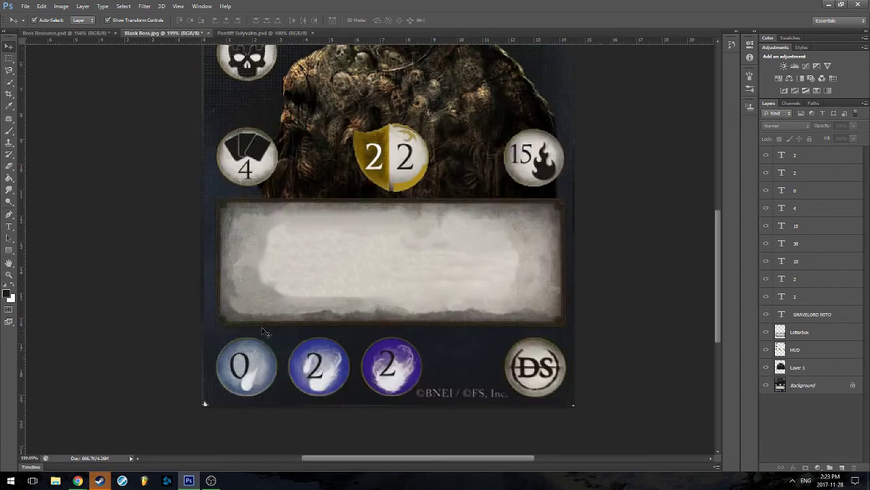
pyautogui.moveTo(405, 355); pyautogui.dragTo(406, 355)
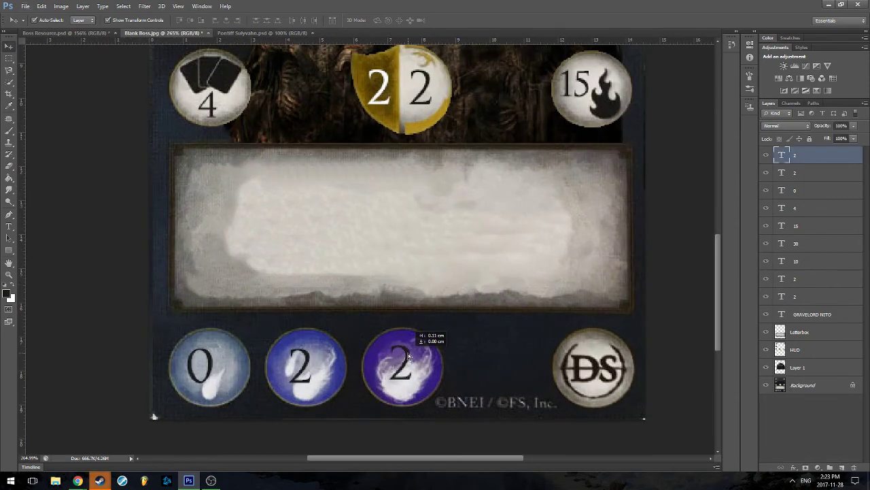
pyautogui.moveTo(302, 360); pyautogui.dragTo(313, 358)
pyautogui.moveTo(213, 357); pyautogui.dragTo(218, 359)
pyautogui.click(117, 355)
pyautogui.scroll(-5, 117, 355)
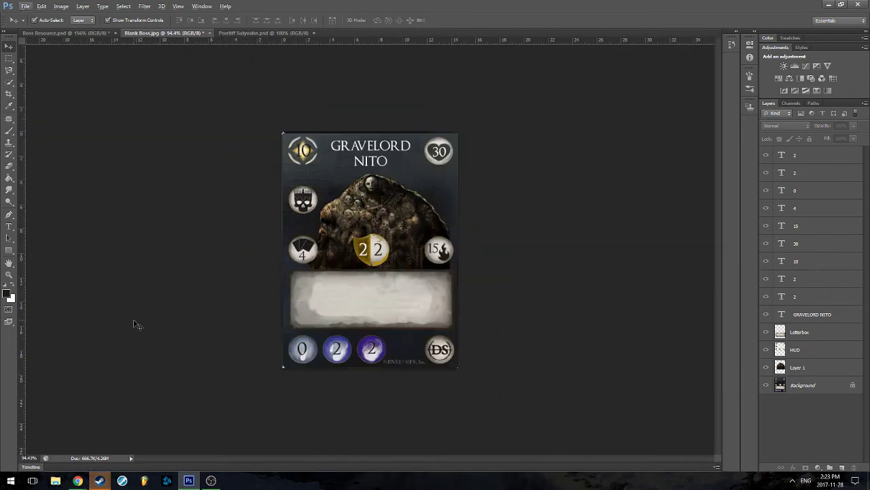
# Add dark 24 pt text reading "Gravelord" in the upper part of the letterbox.
pyautogui.scroll(3, 347, 351)
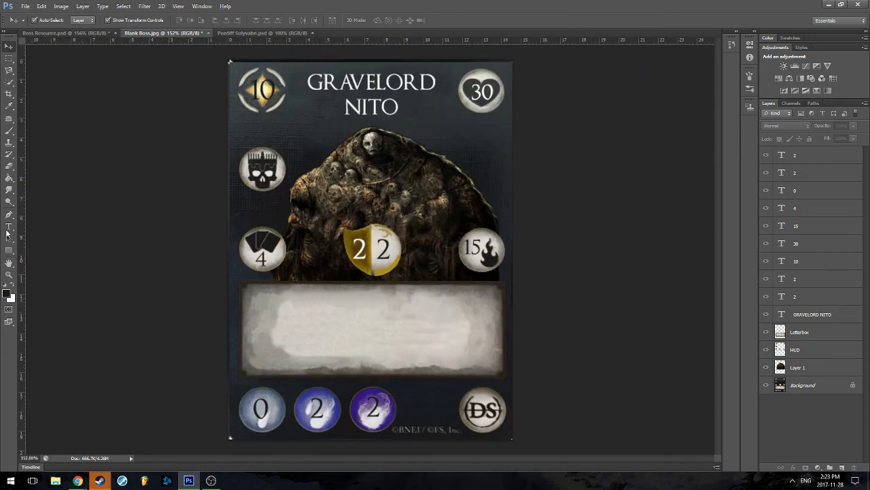
pyautogui.press('t')
pyautogui.click(267, 308)
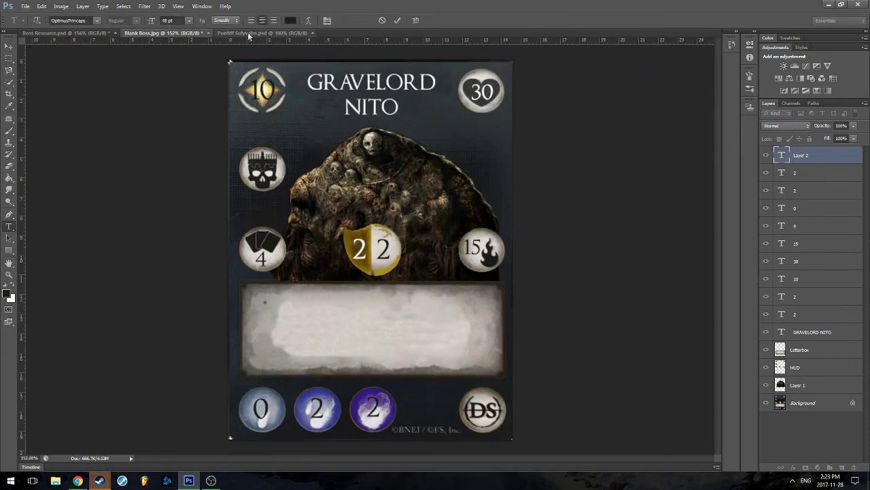
pyautogui.click(188, 20)
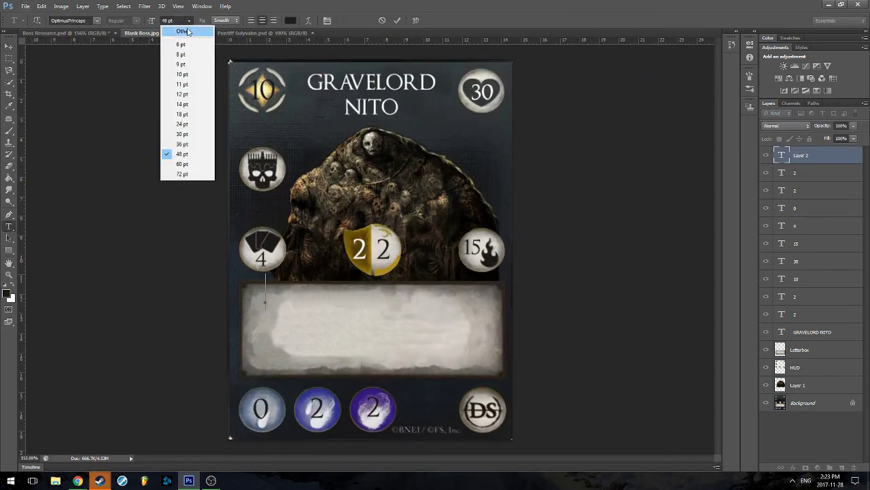
pyautogui.click(183, 123)
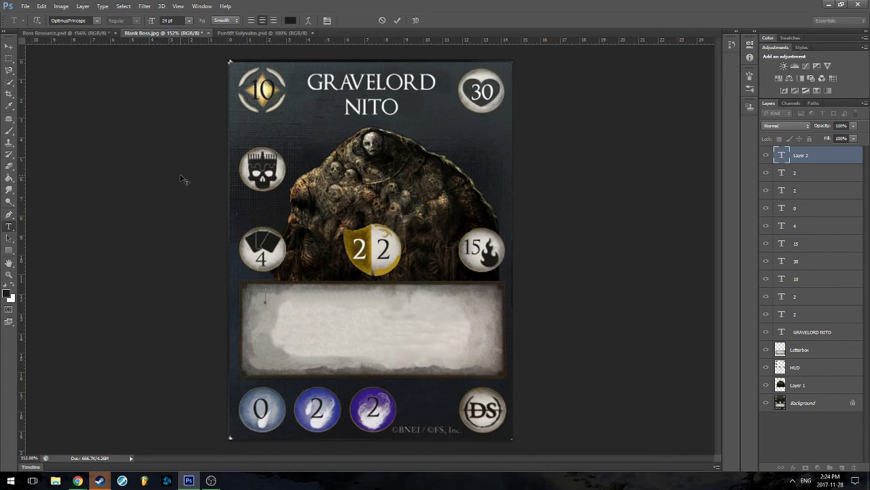
pyautogui.write('GRAVE')
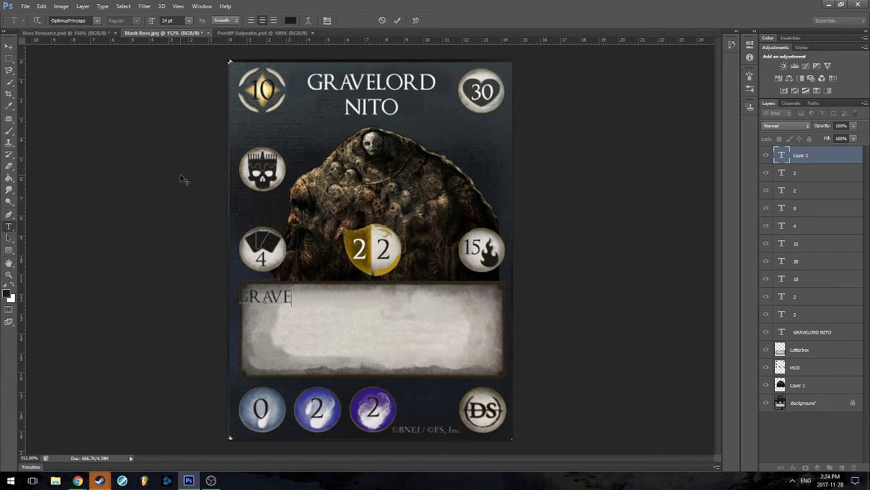
pyautogui.press('BackSpace')
pyautogui.press('BackSpace')
pyautogui.press('BackSpace')
pyautogui.press('BackSpace')
pyautogui.write('RAVELORD')
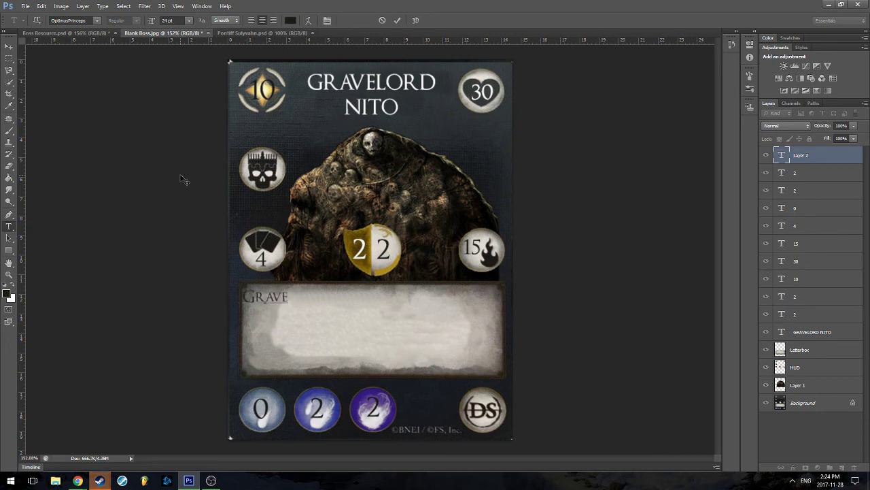
# Left-align the "Gravelord" text and move it about 0.6 cm left and slightly down, near the letterbox's upper-left corner.
pyautogui.click(251, 21)
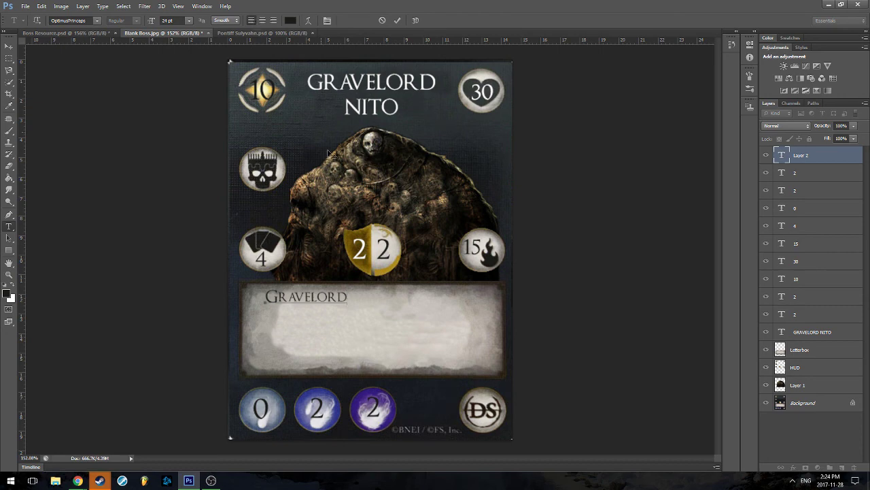
pyautogui.click(11, 49)
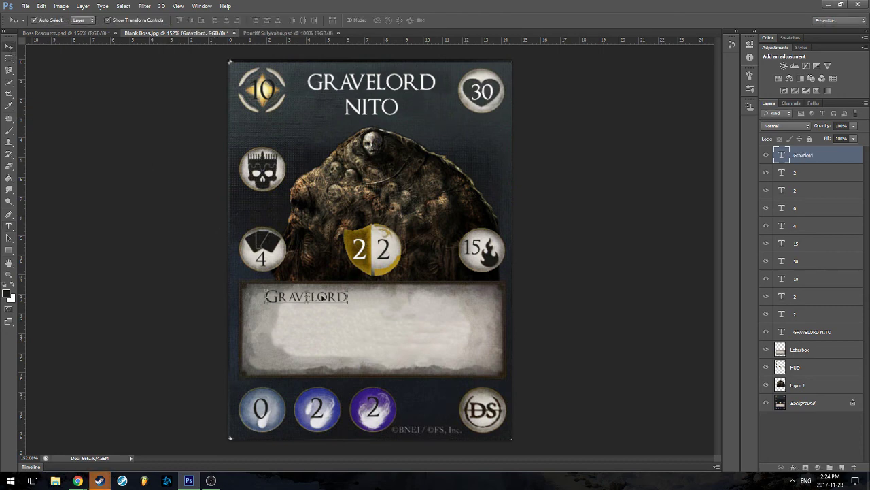
pyautogui.moveTo(331, 297); pyautogui.dragTo(320, 300)
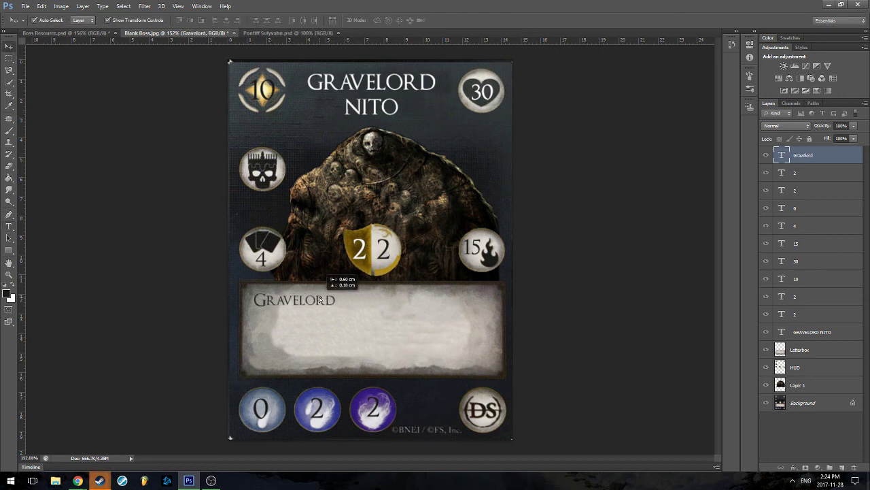
# Add a colon after "Gravelord" and a second line reading "This is a test".
pyautogui.click(9, 225)
pyautogui.click(335, 301)
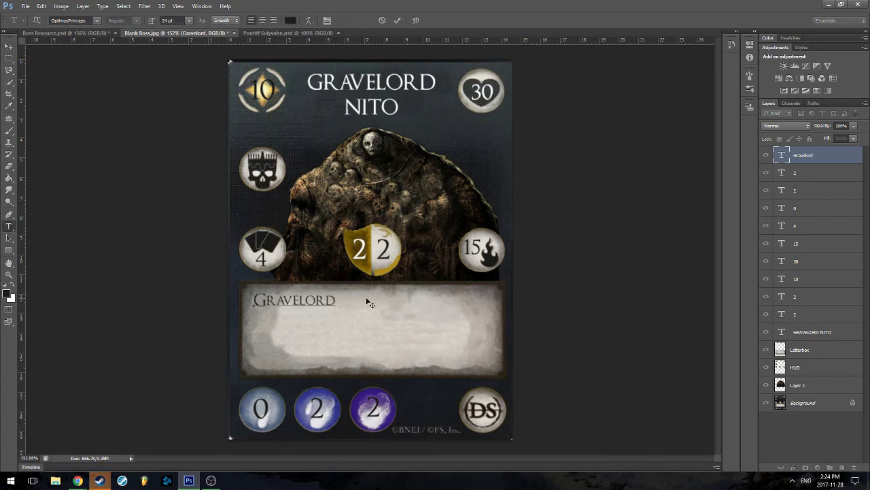
pyautogui.write(':')
pyautogui.press('Return')
pyautogui.write('This is a test')
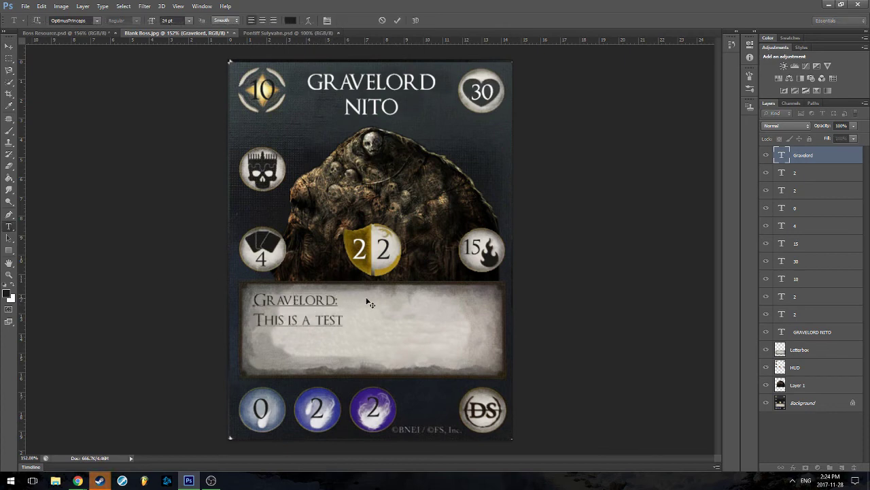
# Set the font size of the "This is a test" line to 18 pt.
pyautogui.tripleClick(256, 319)
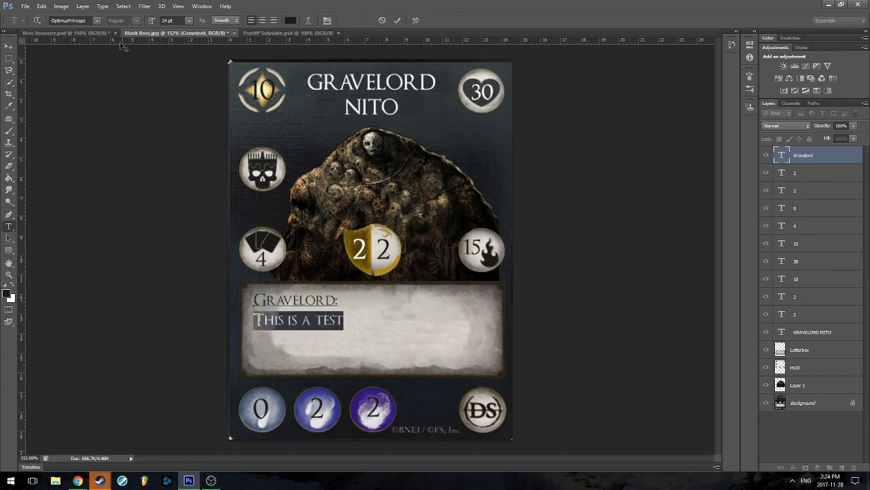
pyautogui.click(189, 20)
pyautogui.click(182, 114)
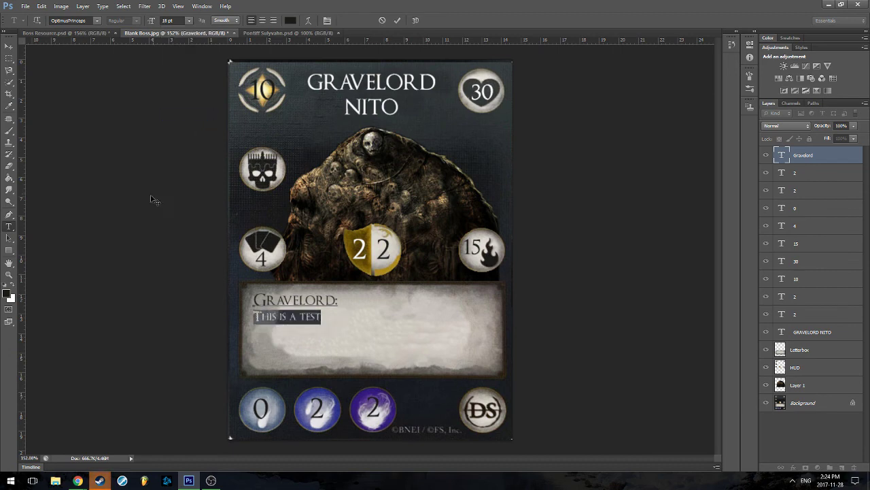
# Extend the letterbox's second line to read "This is a test, Nito is cool, draw an extra behaviour card on heatup.".
pyautogui.click(9, 45)
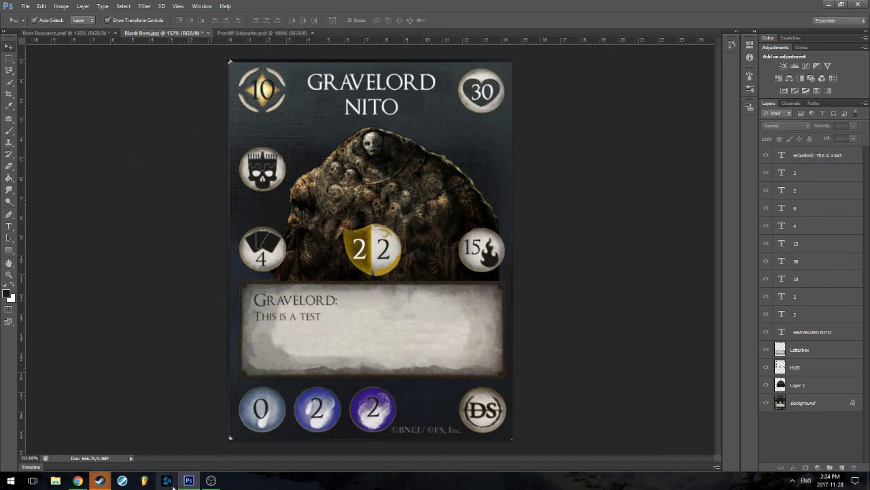
pyautogui.click(8, 226)
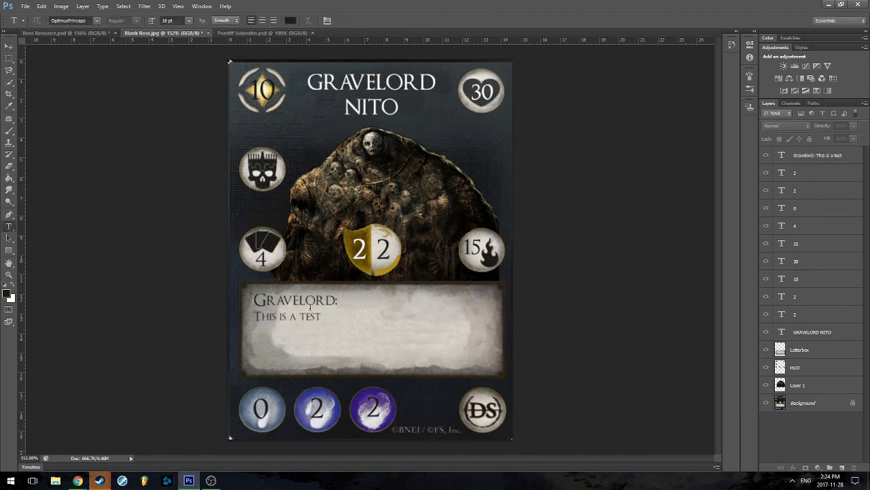
pyautogui.click(328, 316)
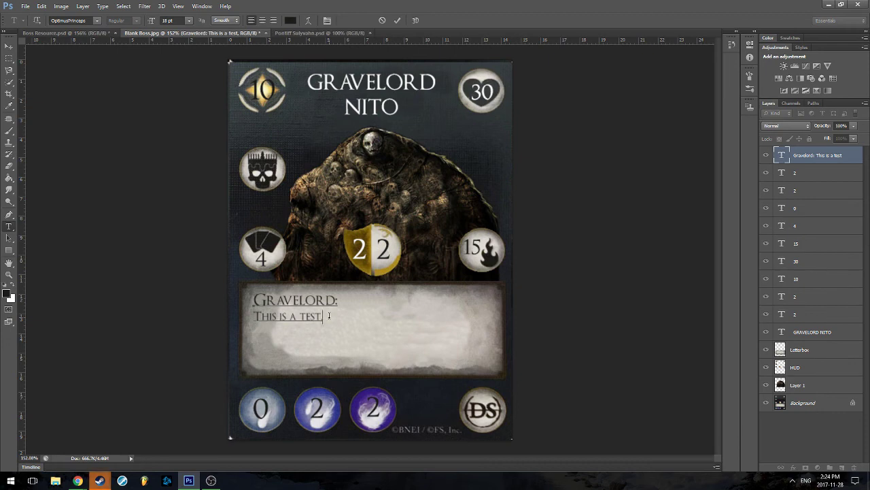
pyautogui.write('. Nito is cool. ')
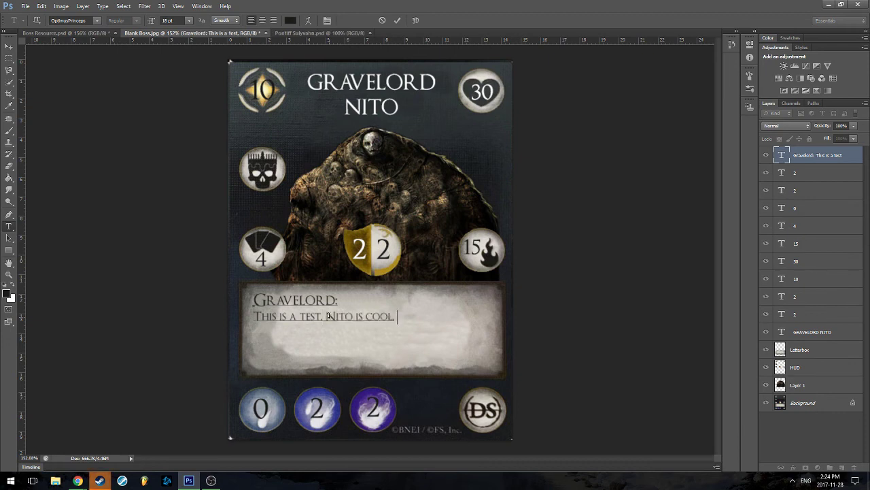
pyautogui.write('draw an ')
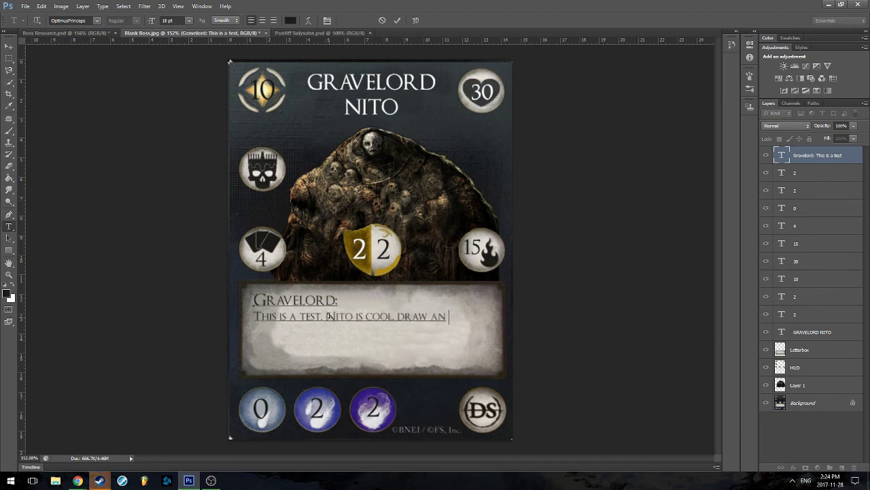
pyautogui.write('extra beha')
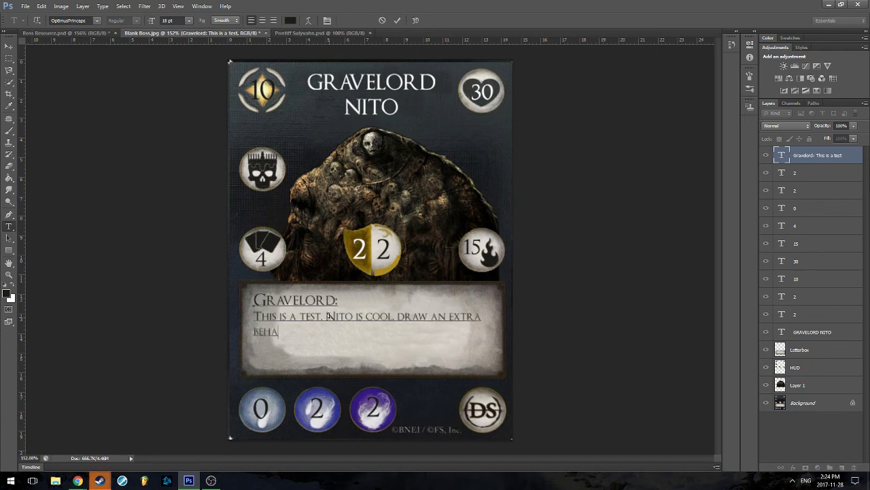
pyautogui.write('viour card')
pyautogui.press('BackSpace')
pyautogui.press('BackSpace')
pyautogui.press('BackSpace')
pyautogui.press('BackSpace')
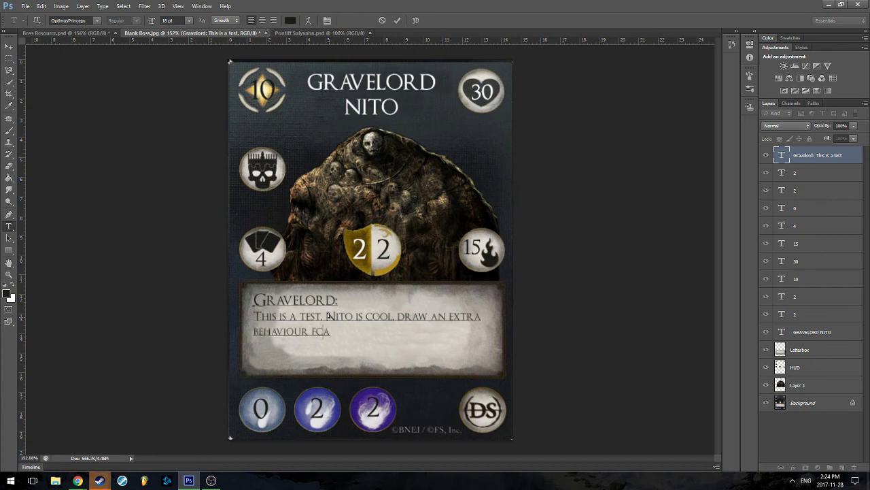
pyautogui.write('card on heatup')
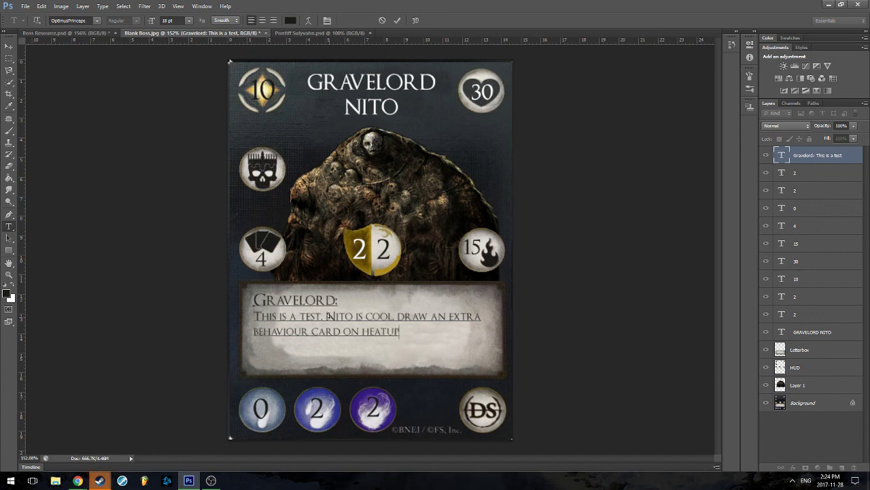
pyautogui.write('.')
pyautogui.click(9, 46)
# Examine the whole card and the outer edge of the creature artwork on Layer 1 near the fire icon, with the Eraser active.
pyautogui.scroll(-4, 144, 206)
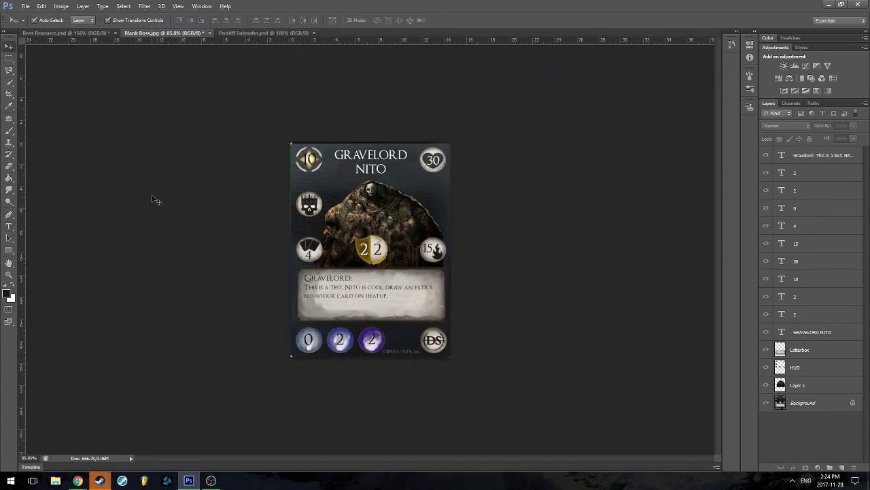
pyautogui.scroll(2, 157, 201)
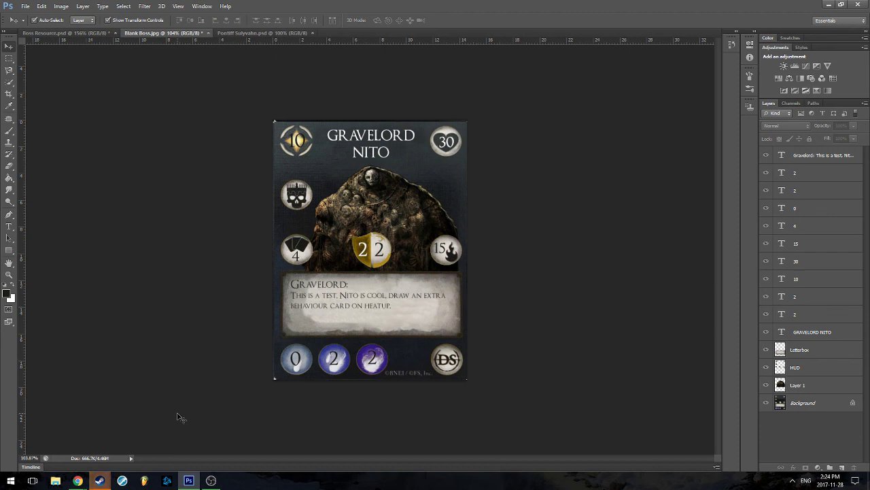
pyautogui.scroll(3, 483, 252)
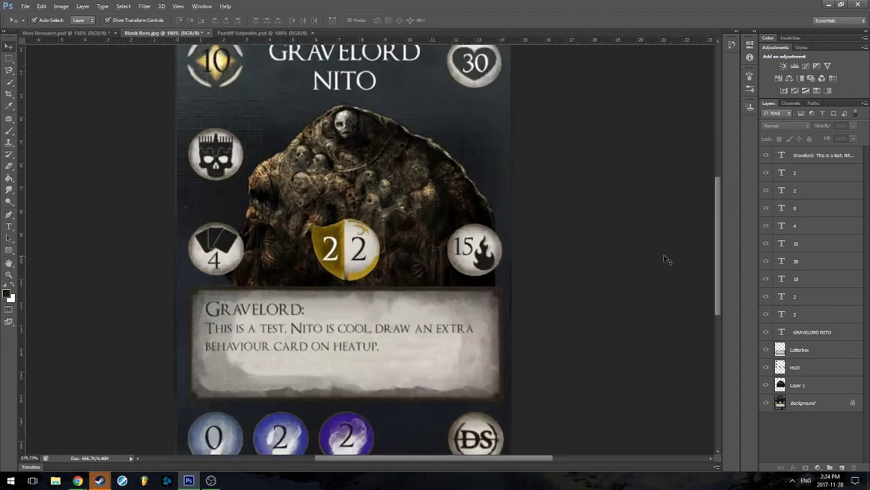
pyautogui.click(9, 165)
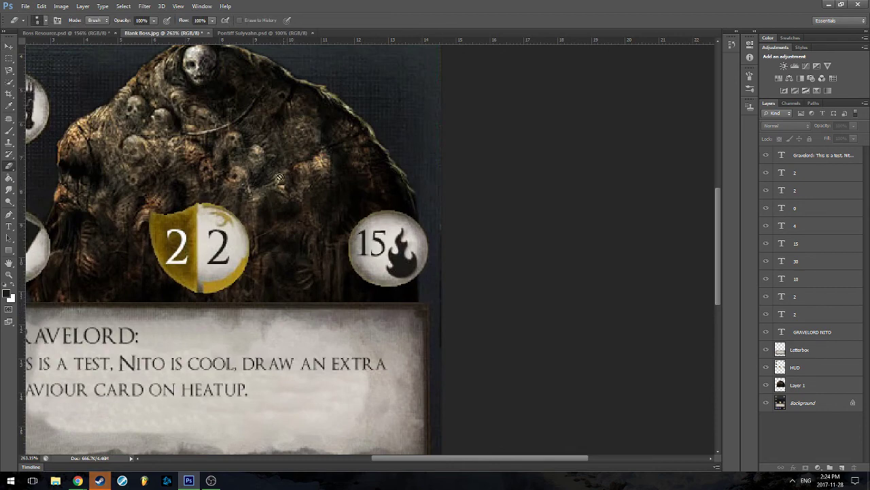
pyautogui.click(824, 388)
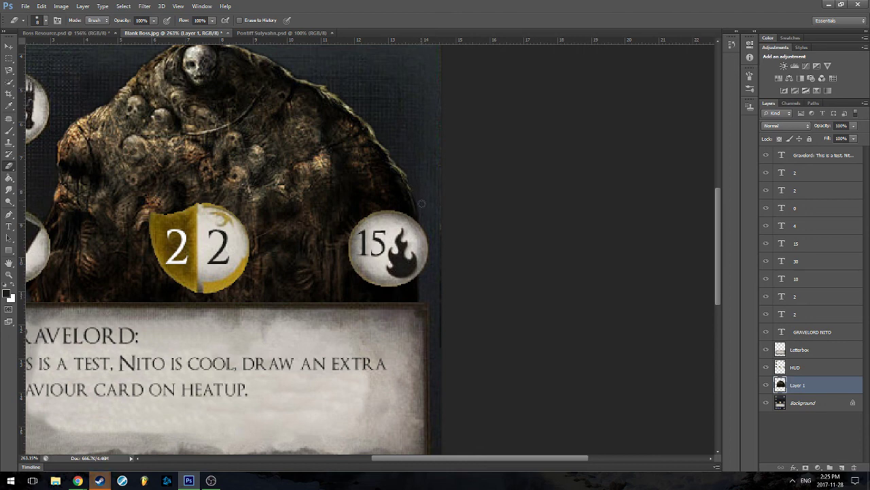
pyautogui.scroll(2, 428, 215)
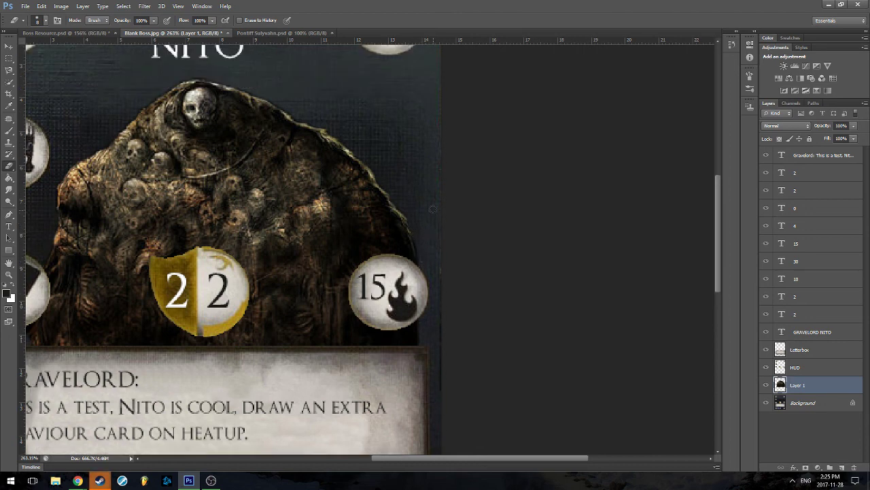
pyautogui.scroll(-6, 422, 220)
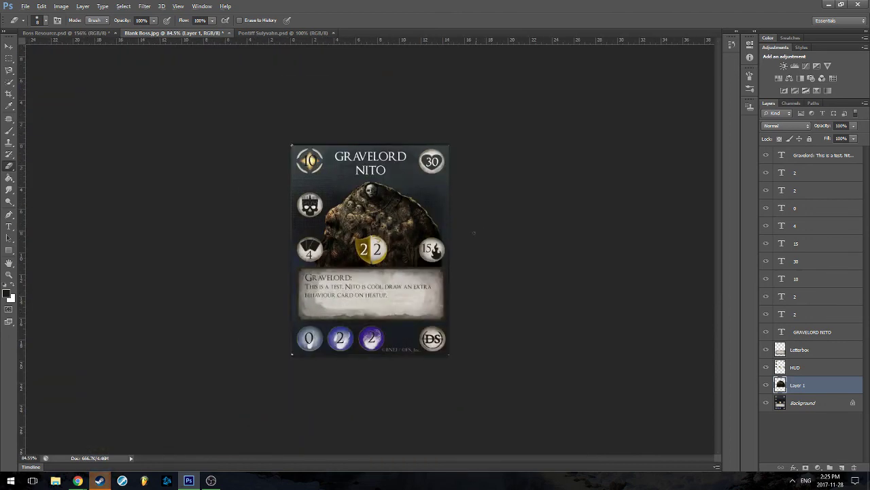
pyautogui.scroll(6, 516, 203)
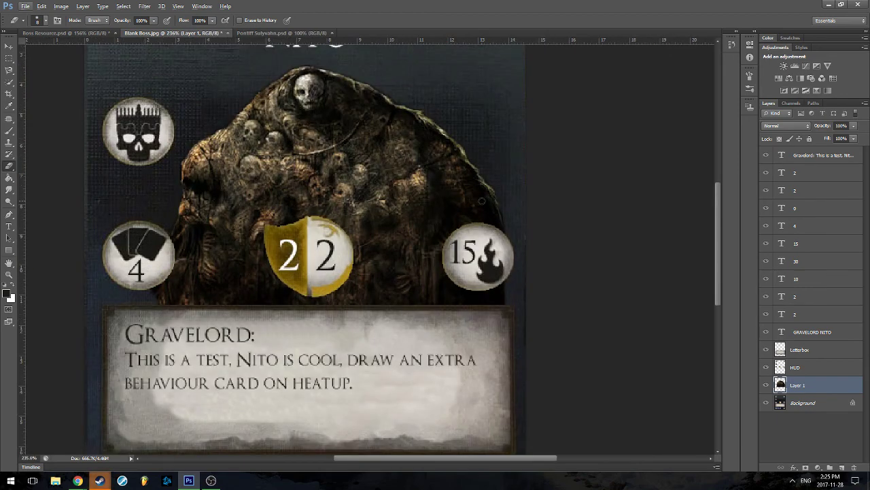
pyautogui.scroll(4, 482, 202)
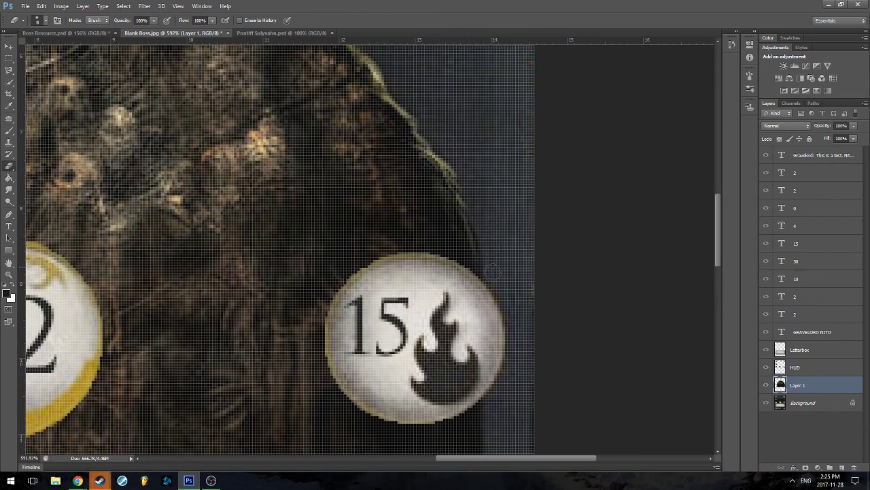
pyautogui.scroll(-2, 503, 284)
pyautogui.scroll(-5, 503, 285)
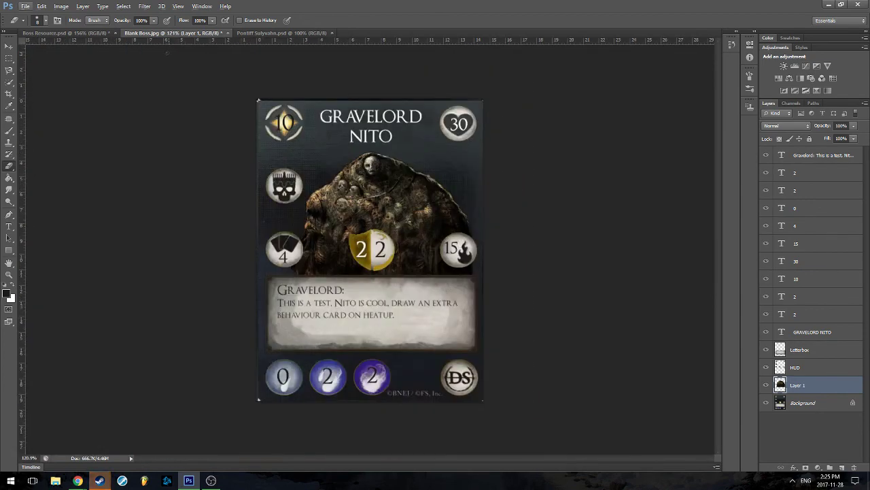
# Compare the card with the finished Pontiff Sulyvahn.psd, return to Blank Boss.jpg and deselect the artwork layer.
pyautogui.click(259, 34)
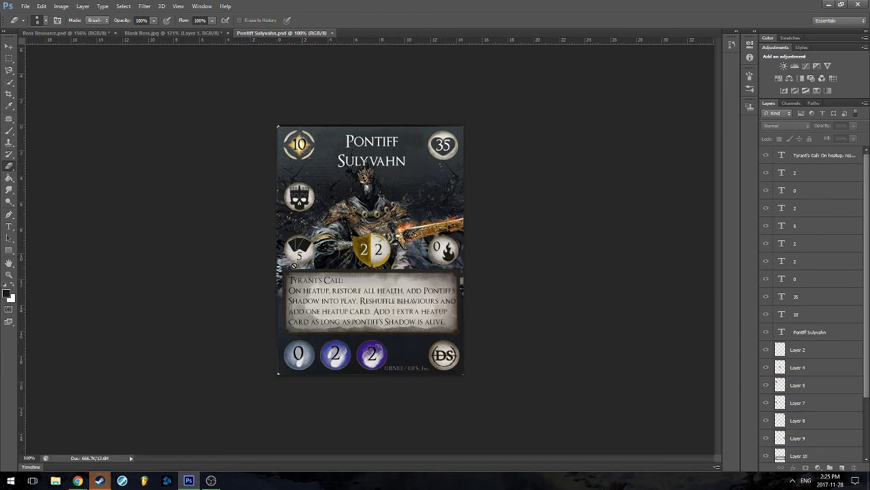
pyautogui.click(153, 33)
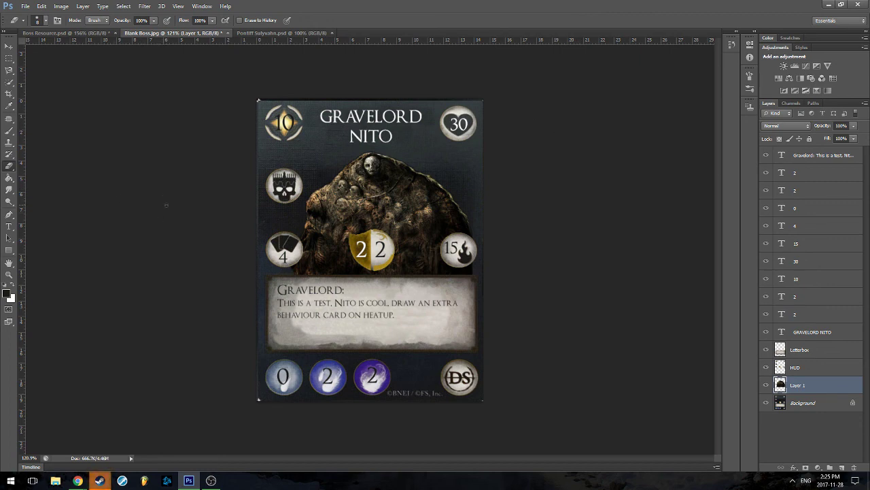
pyautogui.click(8, 46)
pyautogui.click(116, 92)
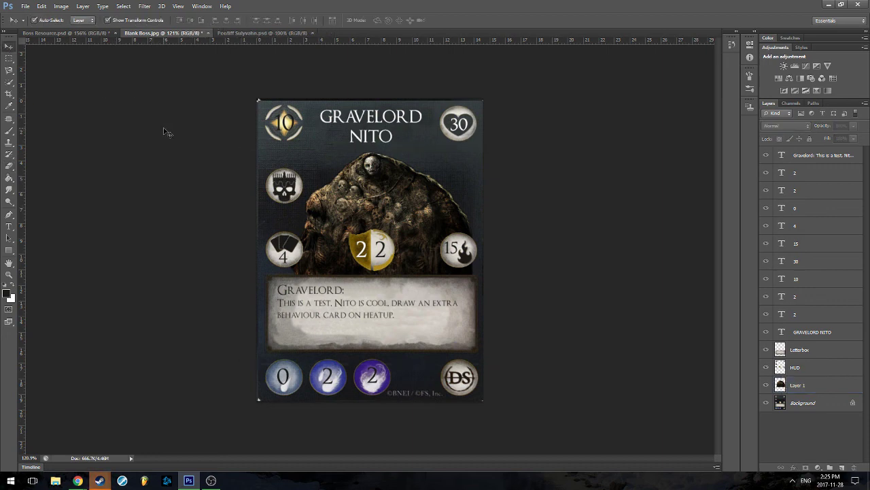